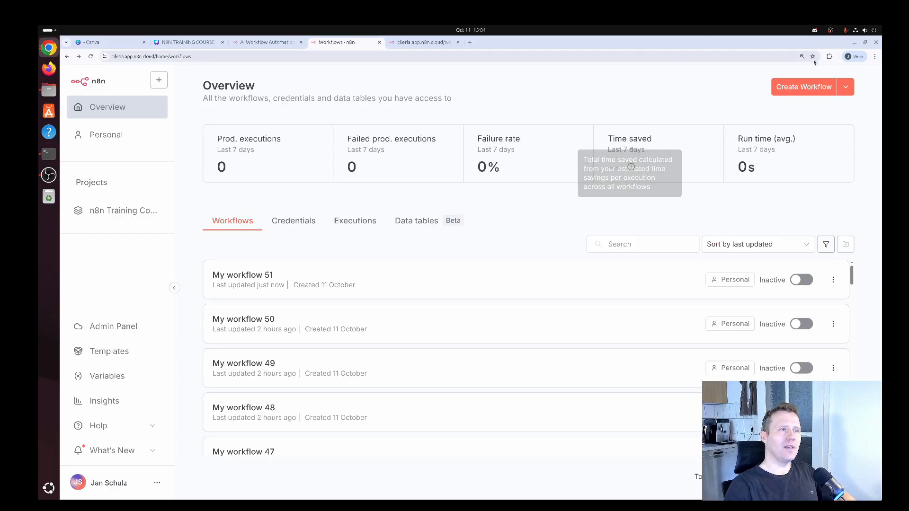
# - Create a new workflow and add a Webhook trigger node as its first step
pyautogui.click(803, 86)
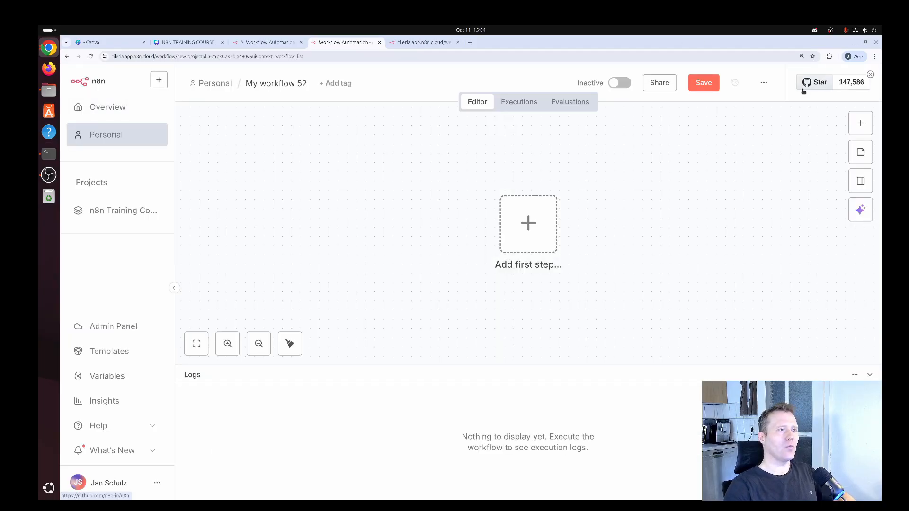
pyautogui.moveTo(525, 223); pyautogui.dragTo(476, 223)
pyautogui.click(476, 222)
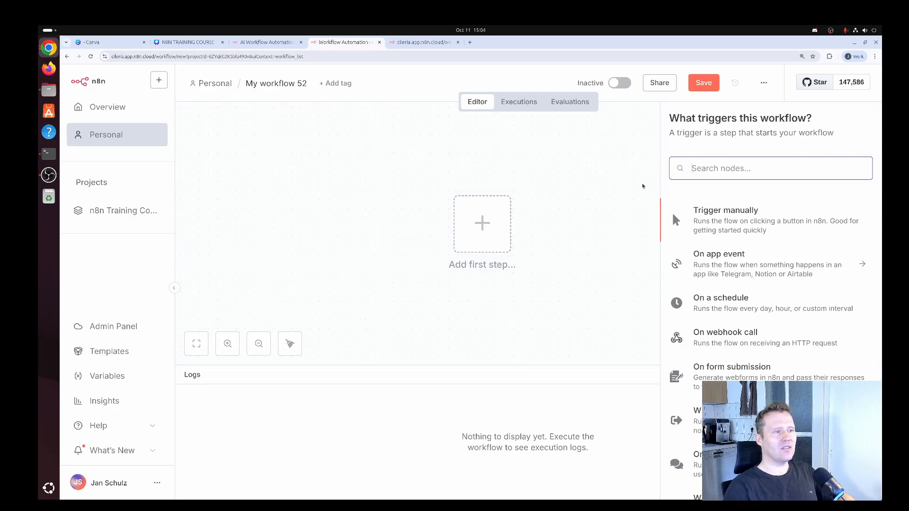
pyautogui.write('webhook')
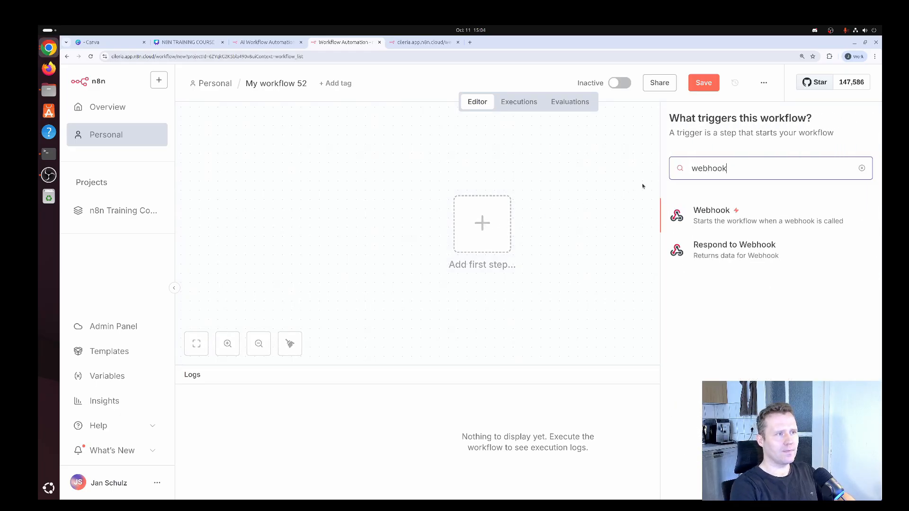
pyautogui.click(726, 216)
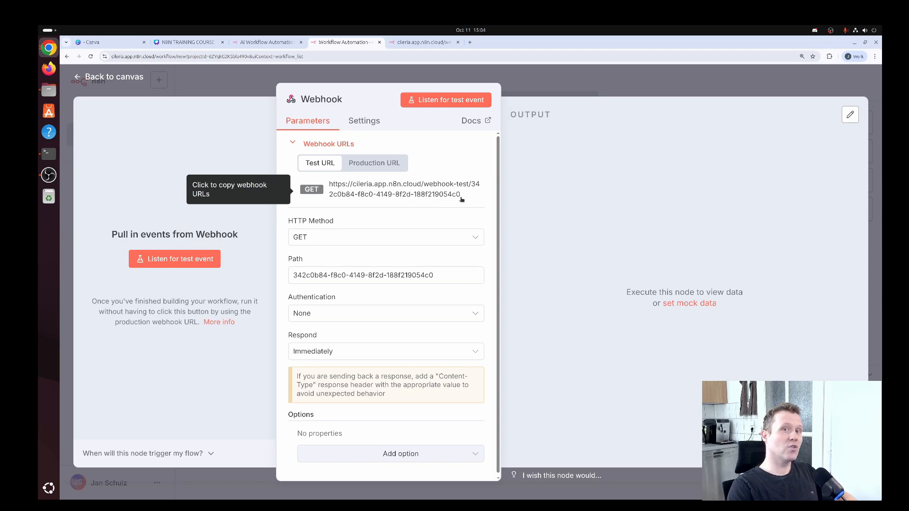
# - Copy the Webhook node's test URL and start listening for a test event
pyautogui.click(399, 191)
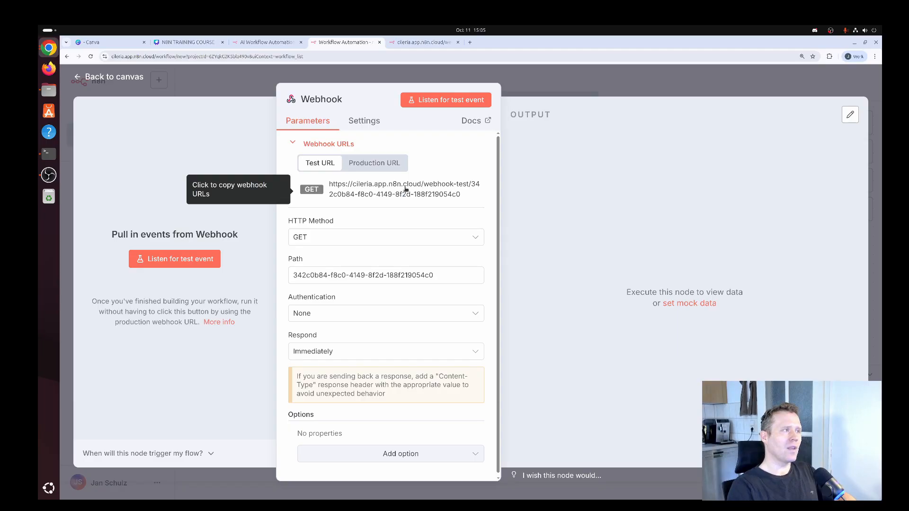
pyautogui.click(445, 101)
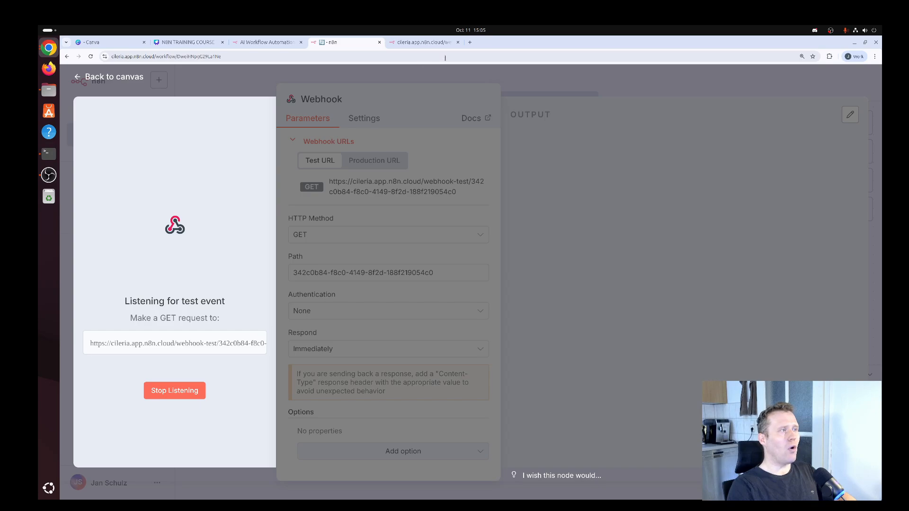
# - Call the copied webhook test URL in a new Chrome tab
pyautogui.click(470, 42)
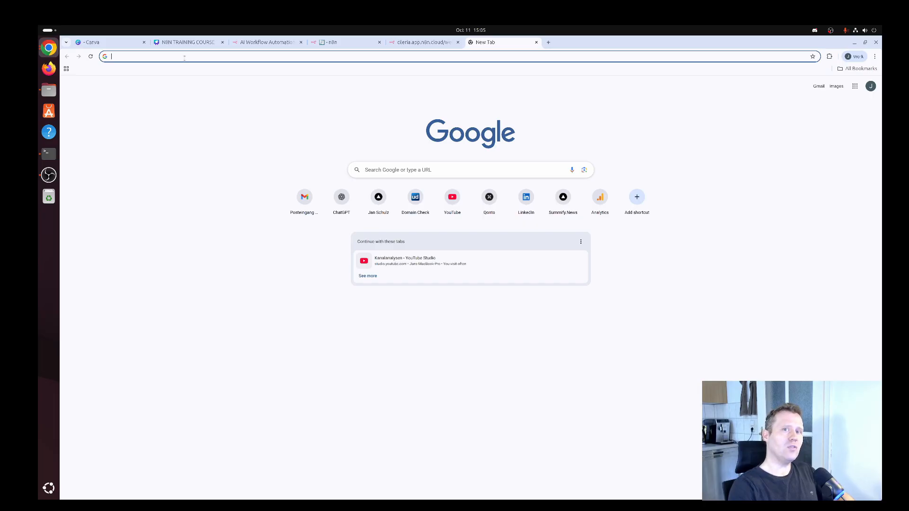
pyautogui.hotkey('ctrl', 'v')
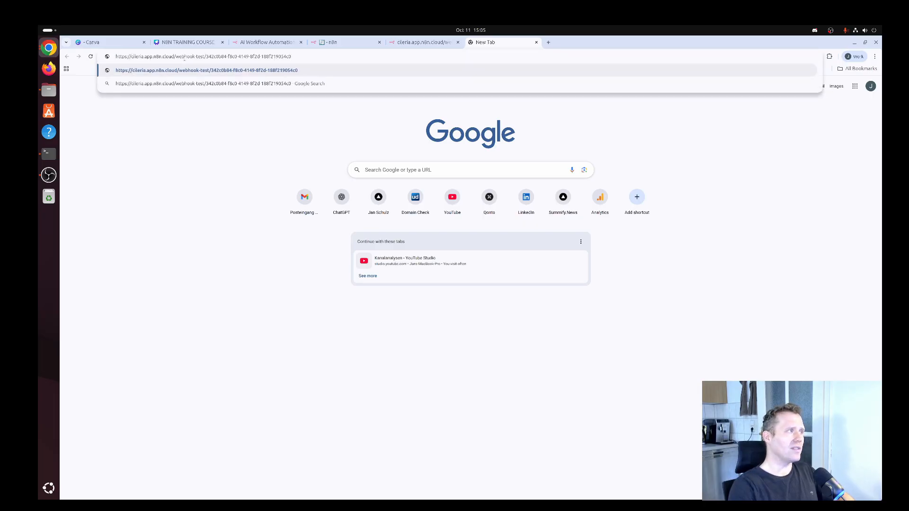
pyautogui.press('Return')
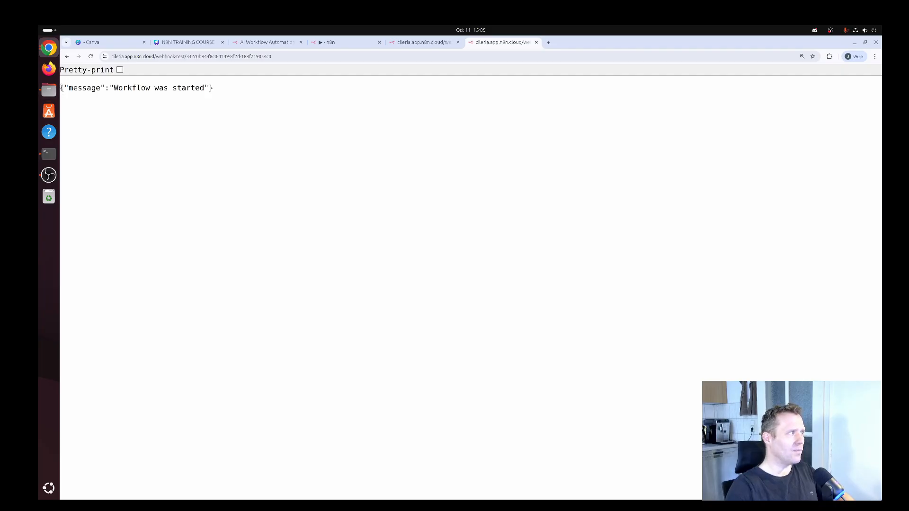
# - Highlight the {"message":"Workflow was started"} response, then return to the n8n tab
pyautogui.moveTo(61, 88); pyautogui.dragTo(191, 87)
pyautogui.click(236, 85)
pyautogui.tripleClick(236, 85)
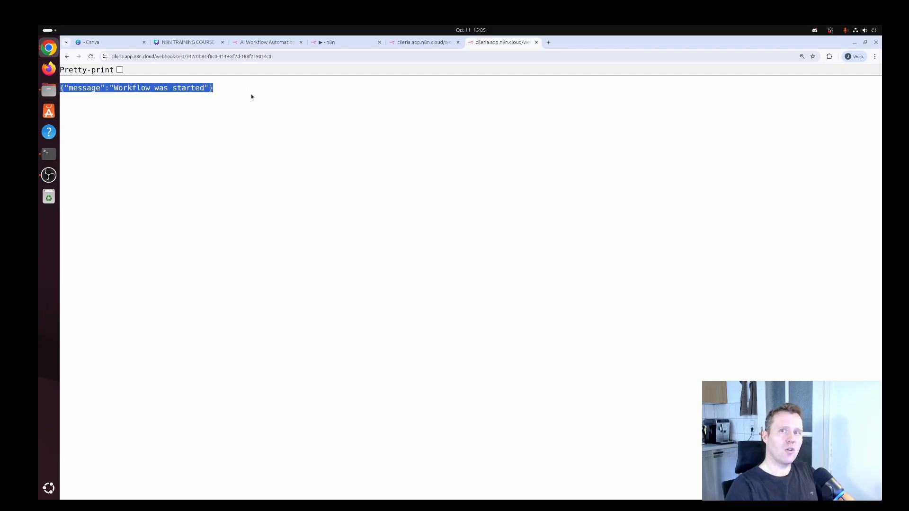
pyautogui.click(206, 101)
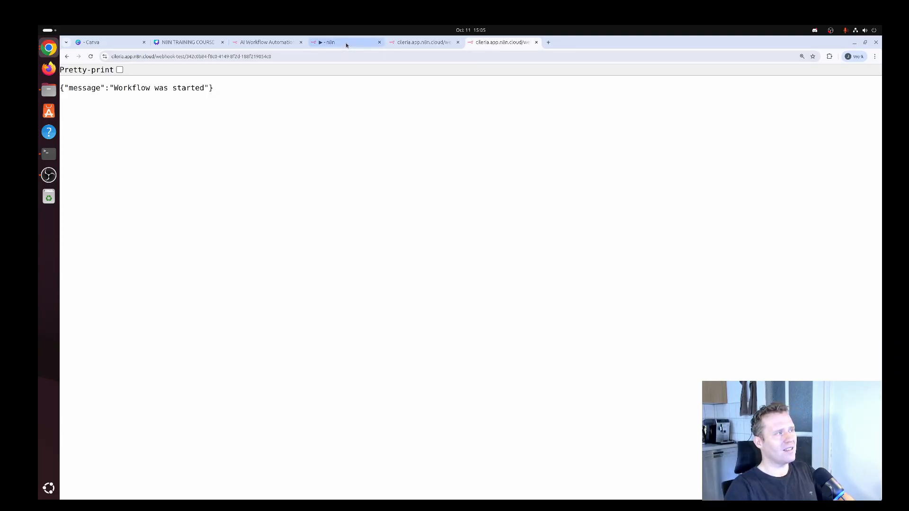
pyautogui.moveTo(347, 45)
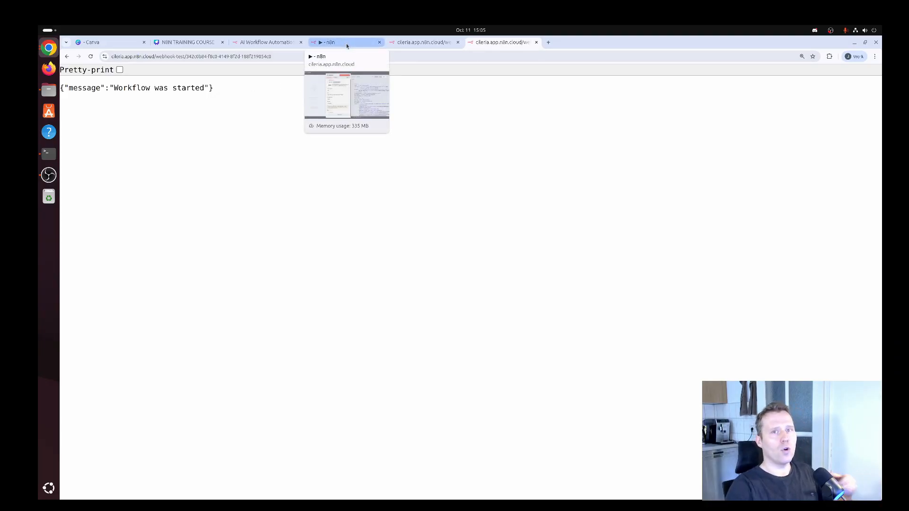
pyautogui.click(347, 43)
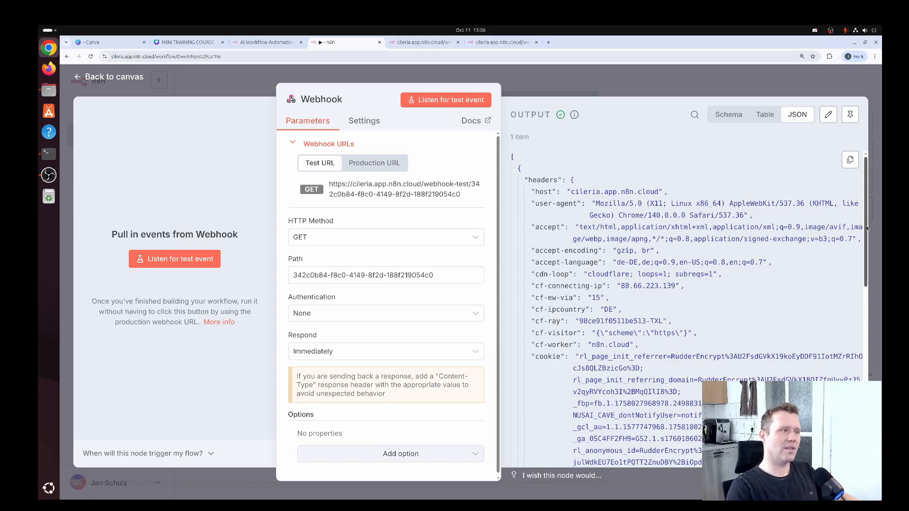
# - Compare the Webhook node's one-item JSON output with the browser response, then go back to the canvas
pyautogui.moveTo(866, 229)
pyautogui.mouseDown()
pyautogui.moveTo(876, 341)
pyautogui.moveTo(861, 227)
pyautogui.mouseUp()
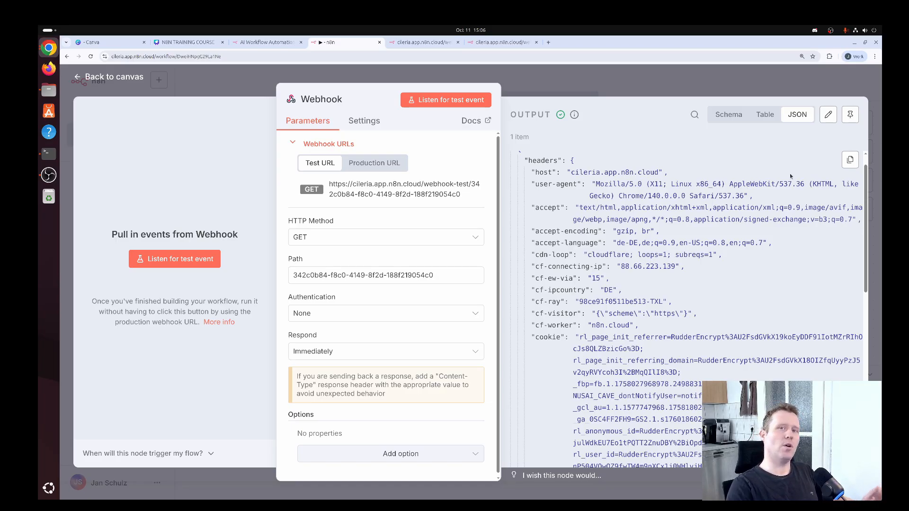
pyautogui.click(502, 42)
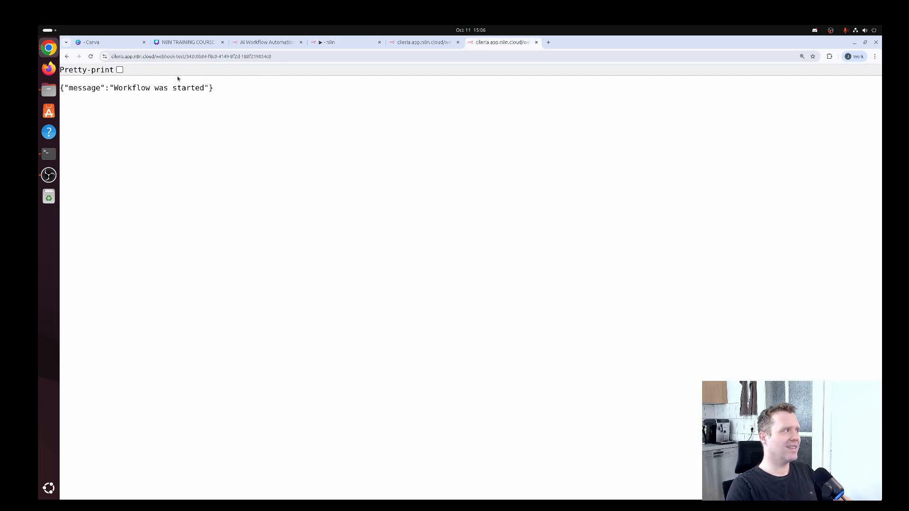
pyautogui.moveTo(64, 88); pyautogui.dragTo(210, 88)
pyautogui.click(220, 94)
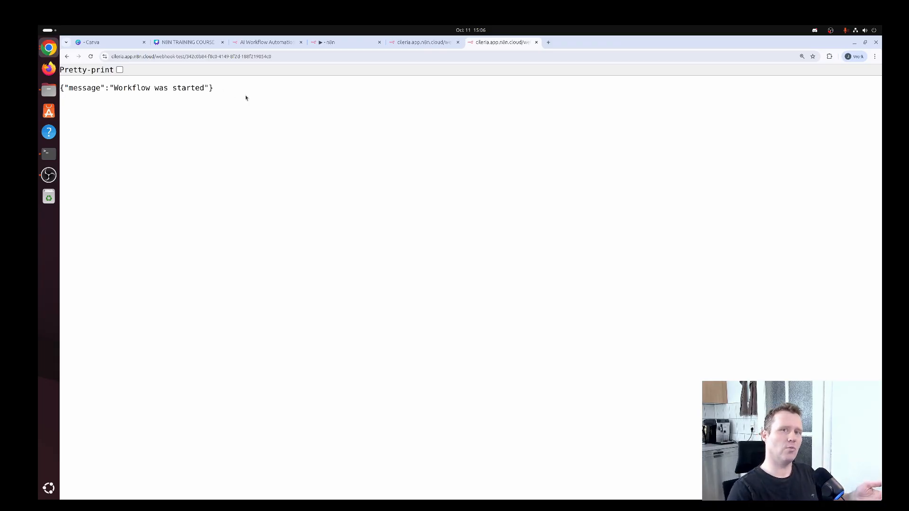
pyautogui.click(347, 42)
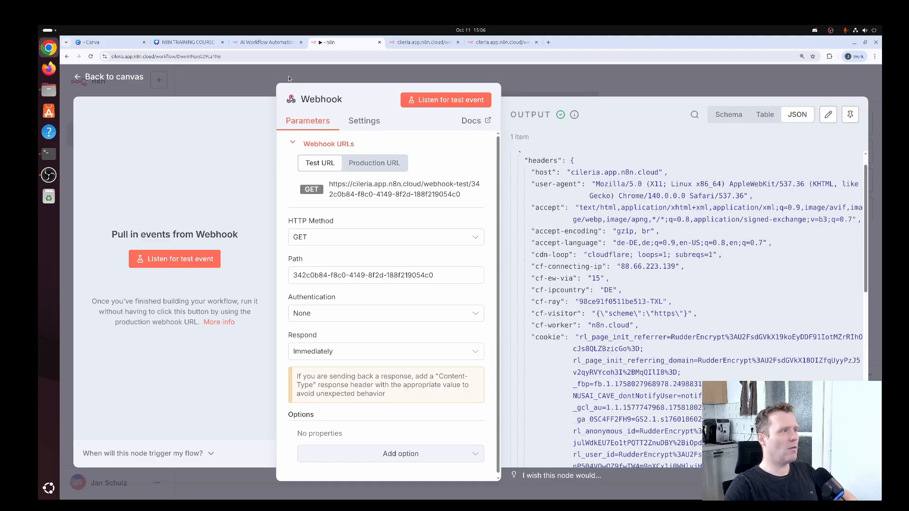
pyautogui.click(127, 80)
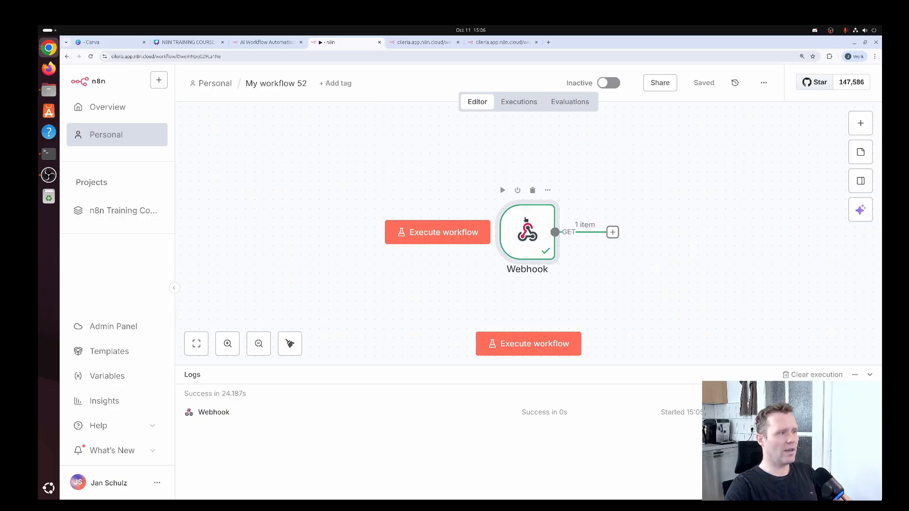
# - Move the Webhook node left and set its Respond option to Using 'Respond to Webhook' Node
pyautogui.moveTo(524, 215); pyautogui.dragTo(450, 215)
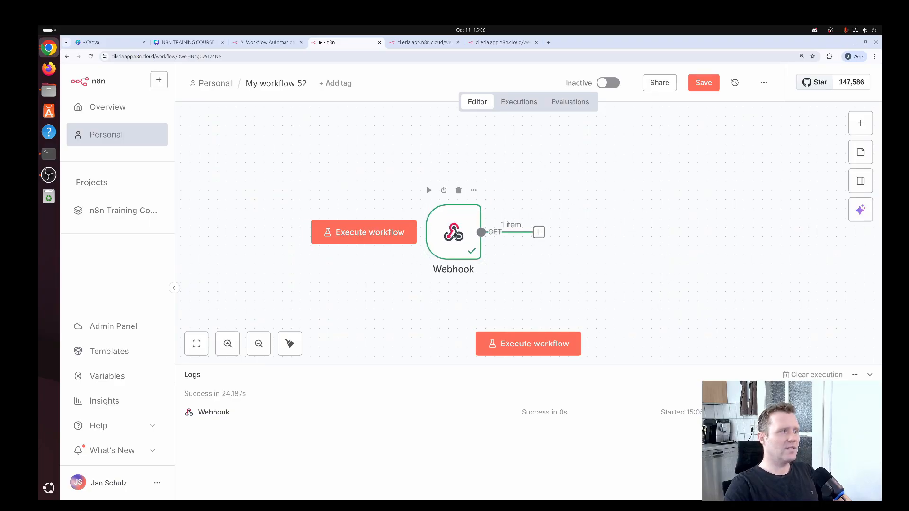
pyautogui.click(454, 233)
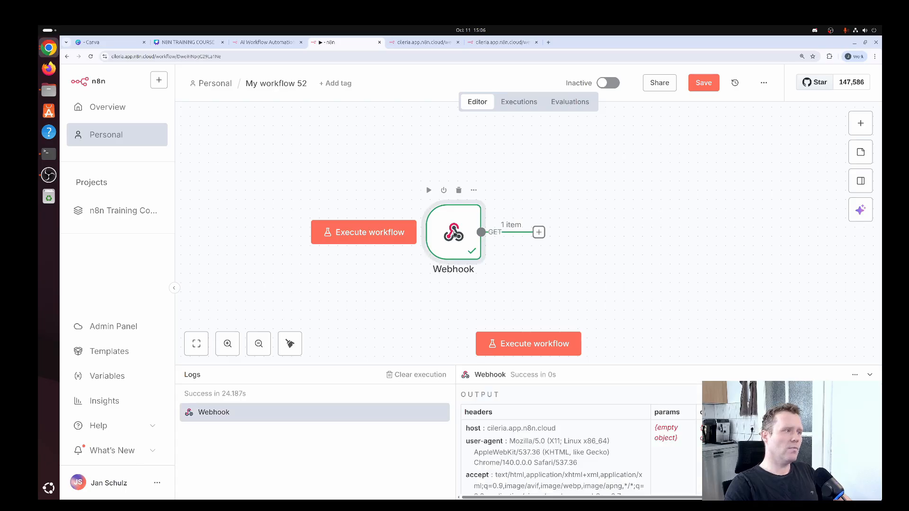
pyautogui.doubleClick(454, 232)
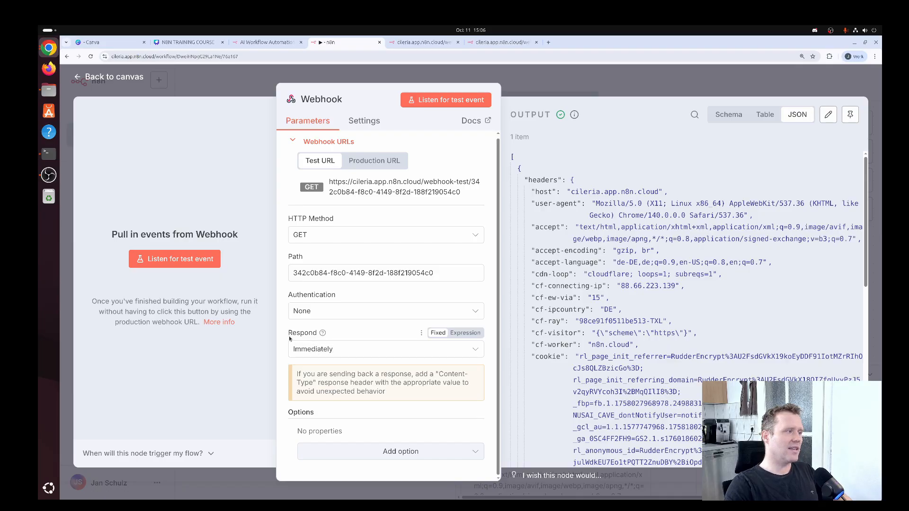
pyautogui.click(332, 351)
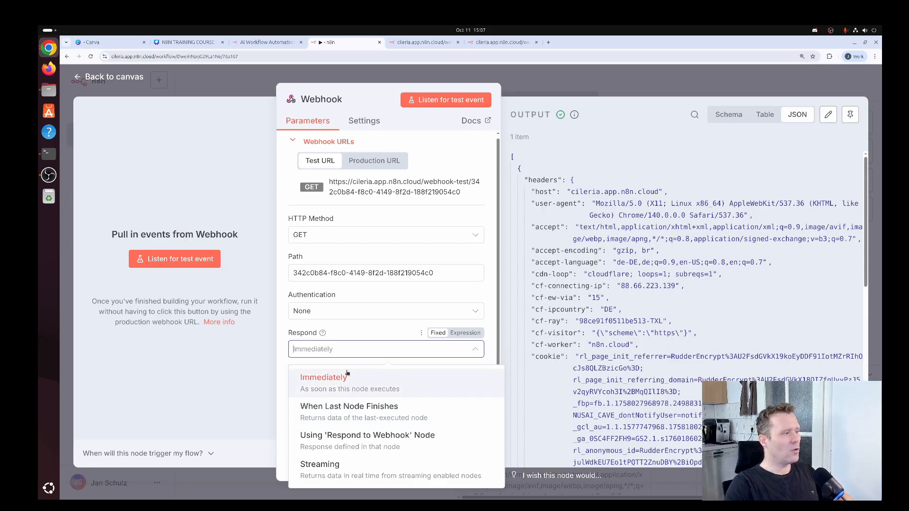
pyautogui.click(379, 445)
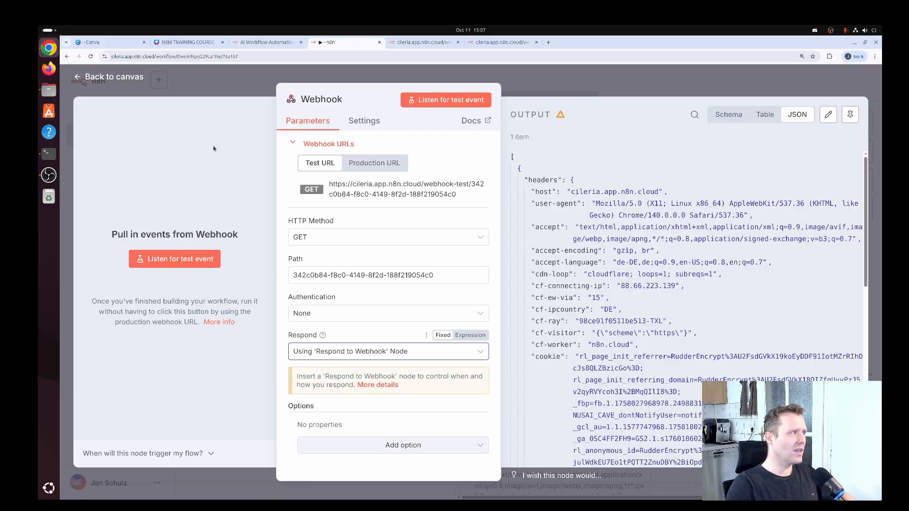
pyautogui.click(135, 79)
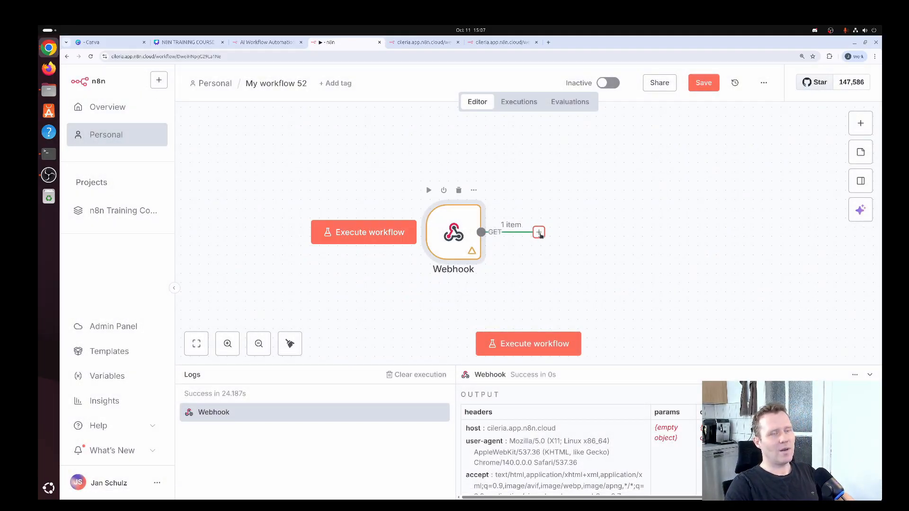
# - Attach a Respond to Webhook node after the Webhook trigger
pyautogui.click(539, 233)
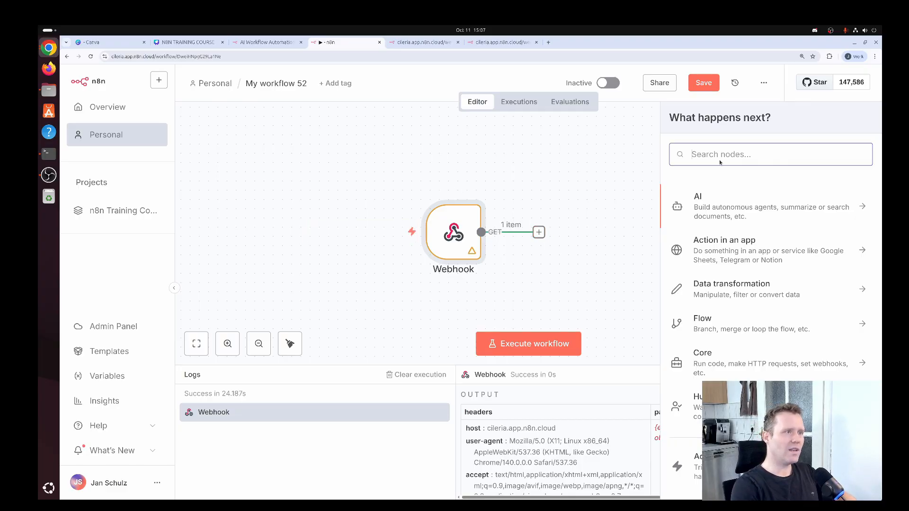
pyautogui.write('respond')
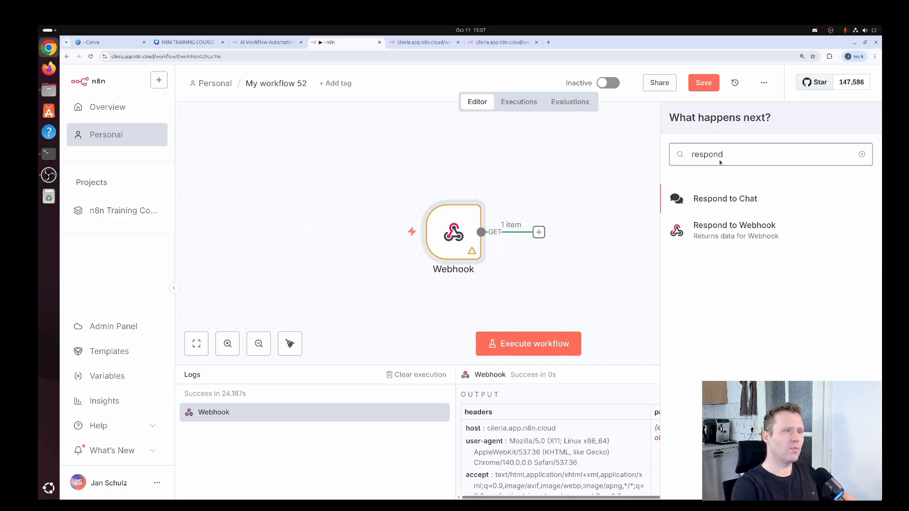
pyautogui.click(727, 229)
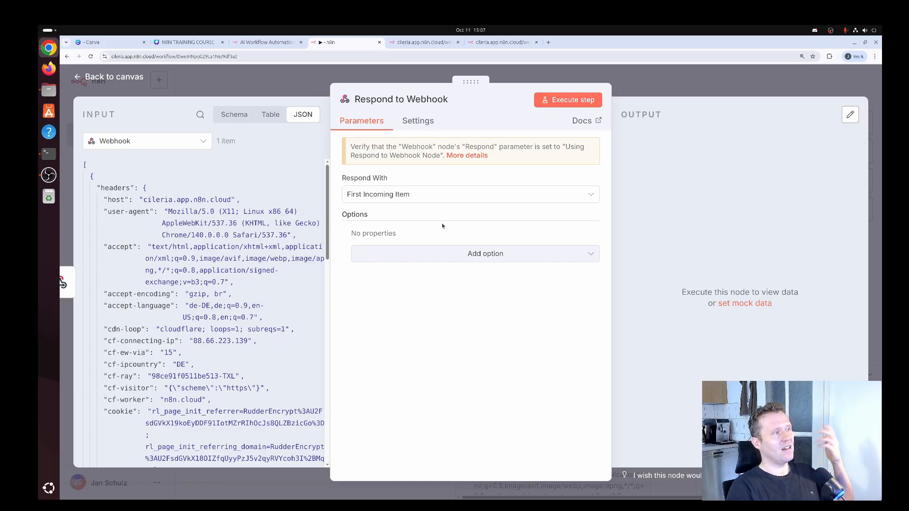
# - Make the Respond to Webhook node return JSON with body {"message": "Hallo World"}
pyautogui.click(438, 199)
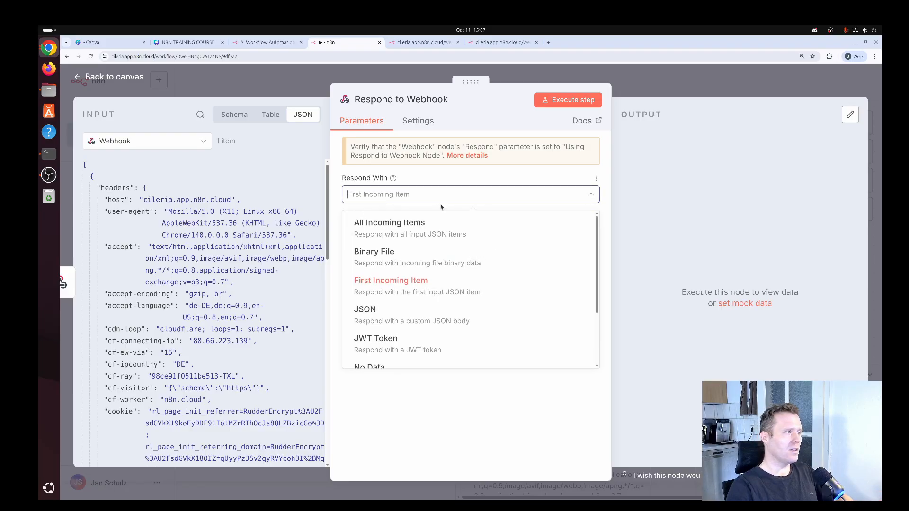
pyautogui.scroll(-1, 589, 263)
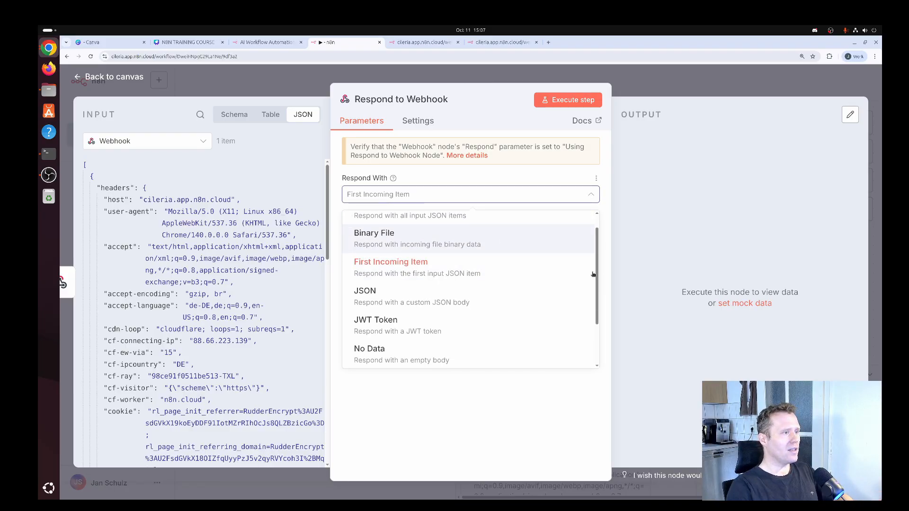
pyautogui.click(397, 294)
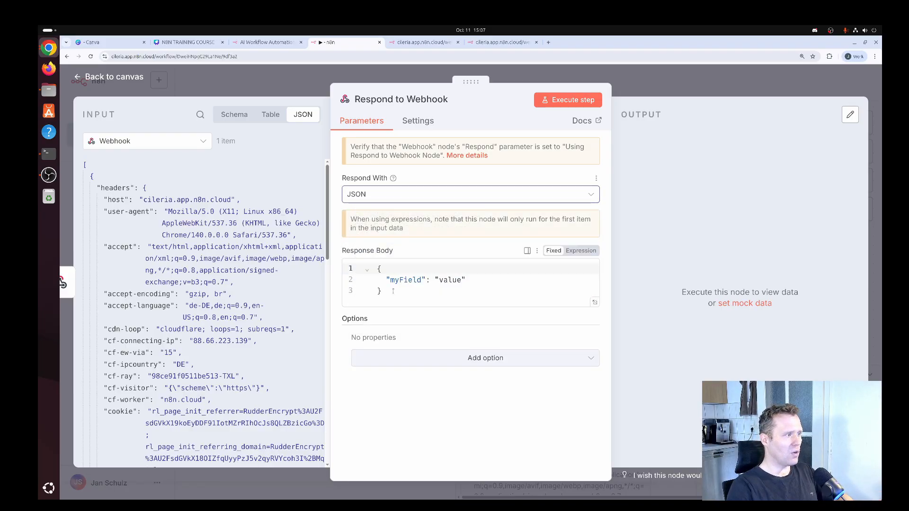
pyautogui.click(422, 280)
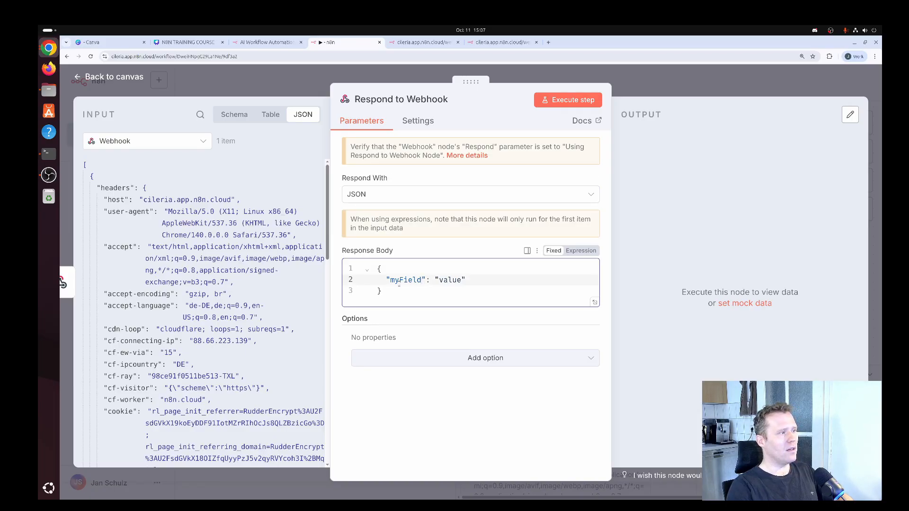
pyautogui.moveTo(390, 280); pyautogui.dragTo(421, 279)
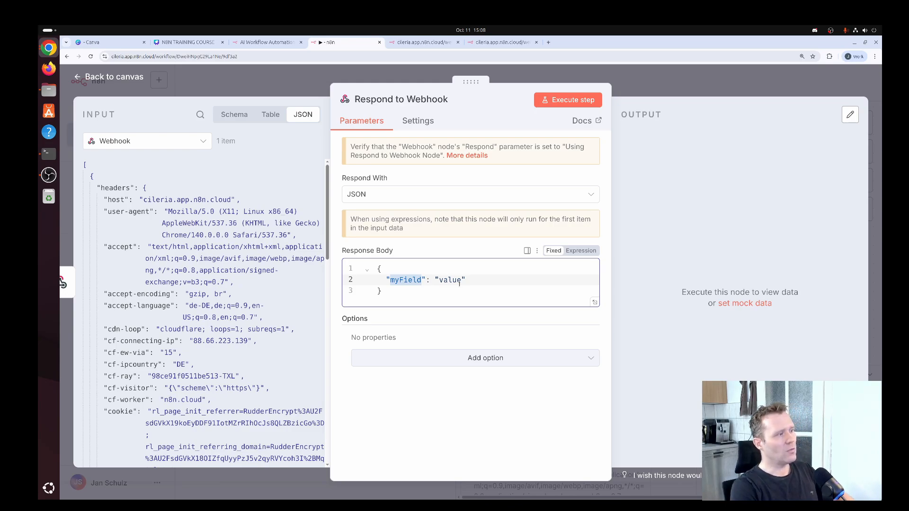
pyautogui.write('message')
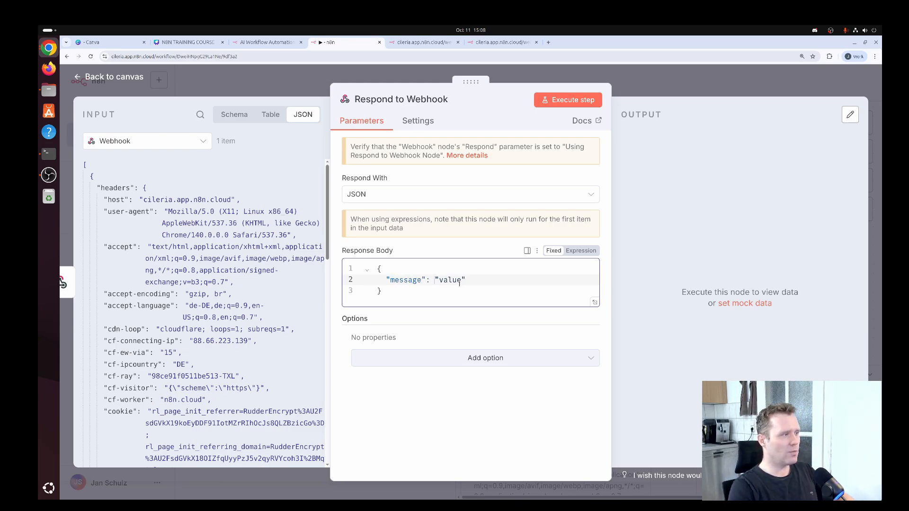
pyautogui.press('Delete')
pyautogui.press('Delete')
pyautogui.press('Delete')
pyautogui.press('Delete')
pyautogui.write('Hallo Wo')
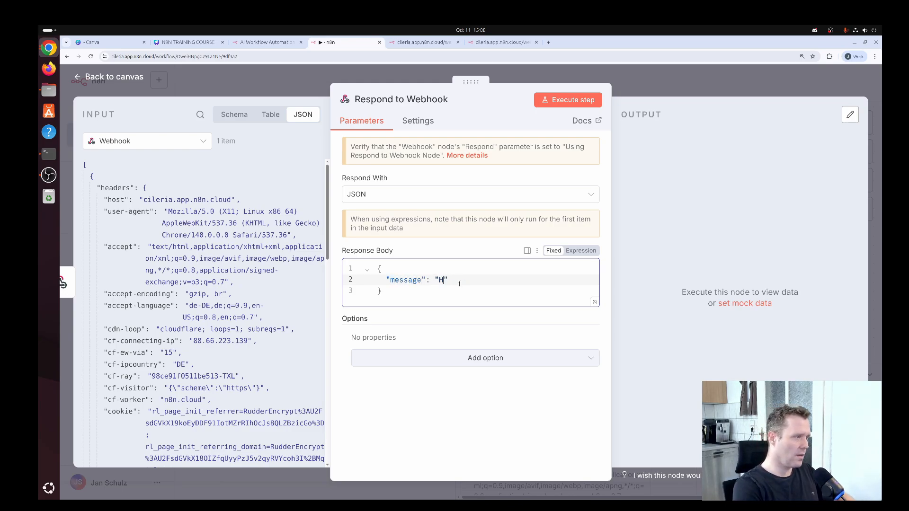
pyautogui.write('rld')
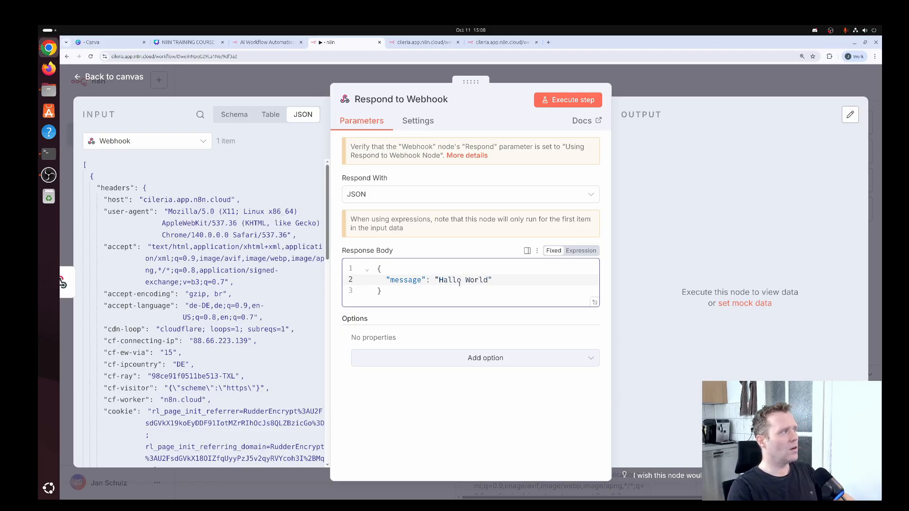
pyautogui.click(138, 79)
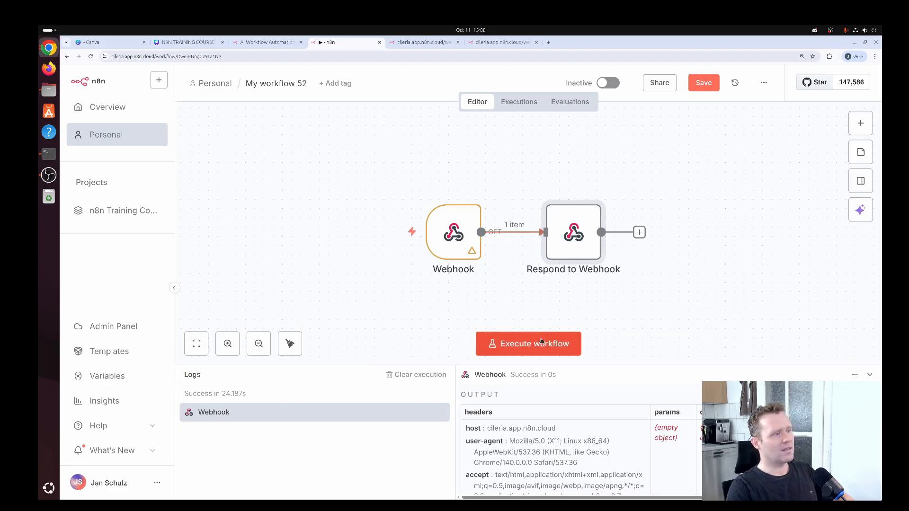
# - Execute the workflow so it waits for a test call, then switch to the webhook URL tab
pyautogui.click(540, 343)
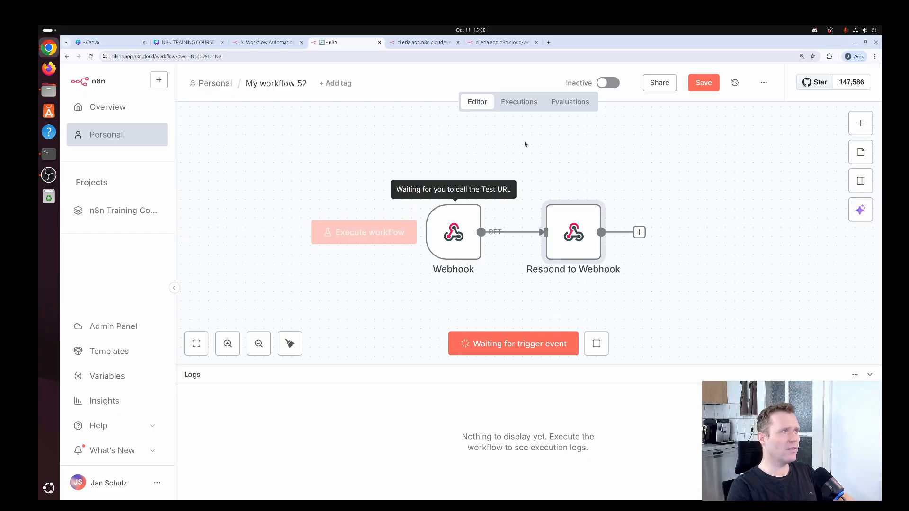
pyautogui.click(500, 43)
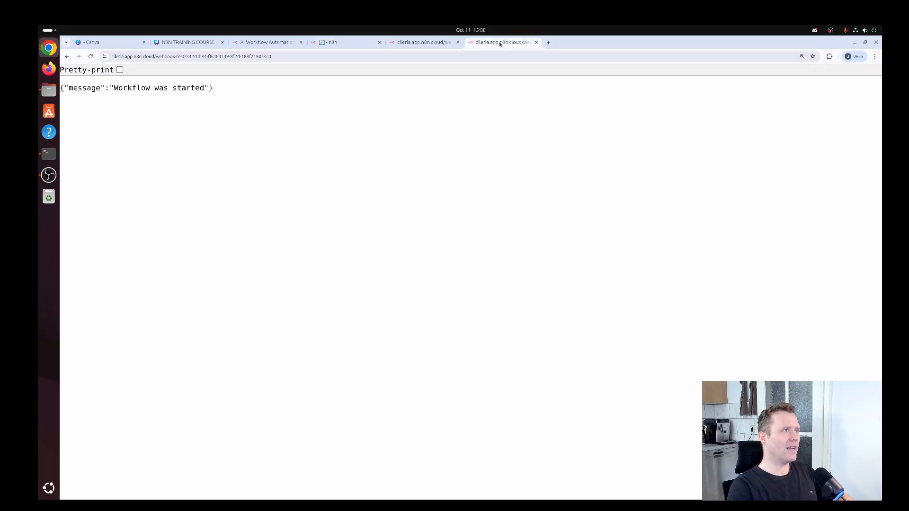
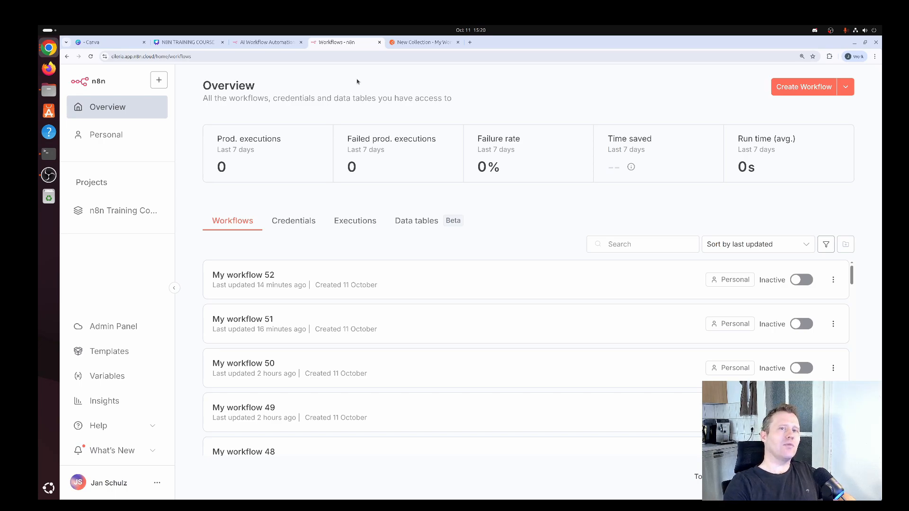
# - Leave Postman and start a new blank workflow from the n8n Overview page
pyautogui.click(417, 43)
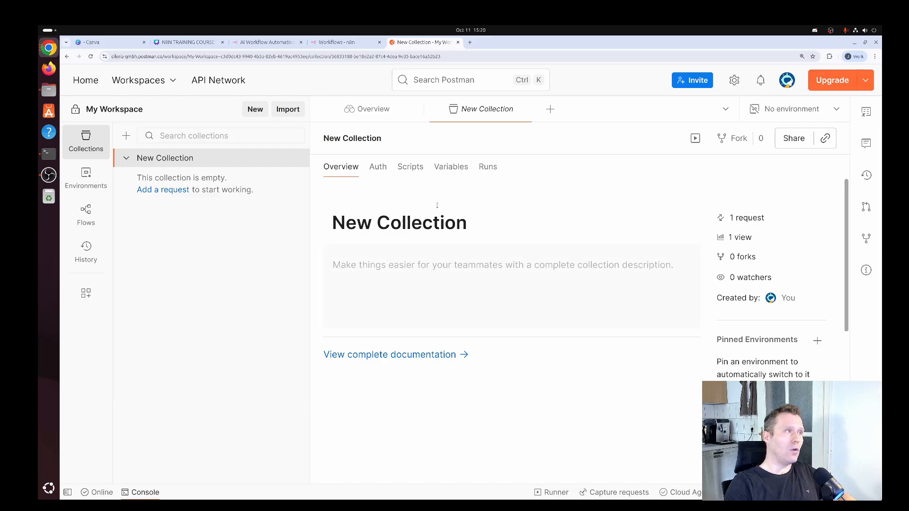
pyautogui.click(344, 43)
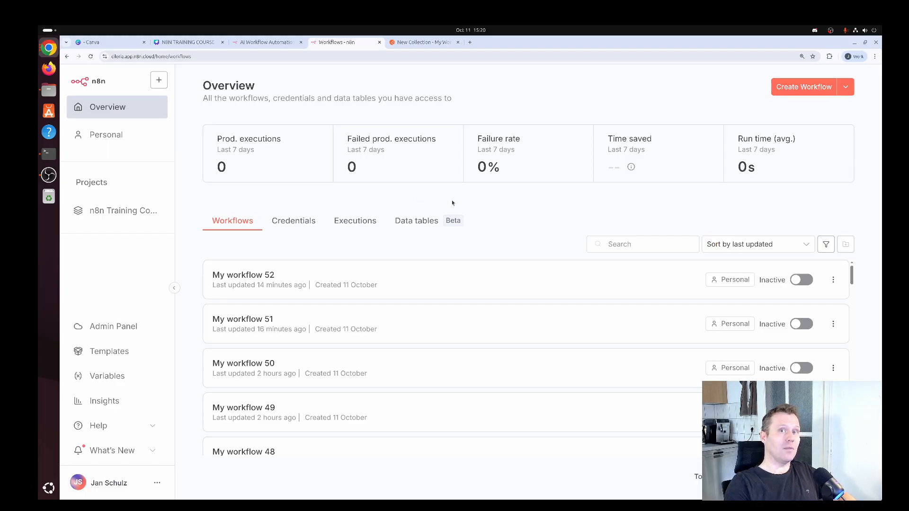
pyautogui.click(804, 88)
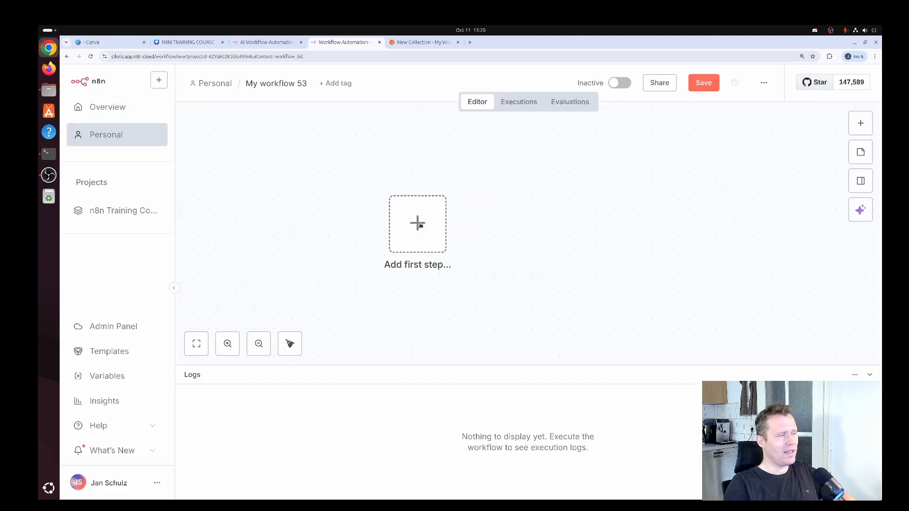
# - Add a Webhook trigger as the first step and set its HTTP method to POST
pyautogui.click(421, 225)
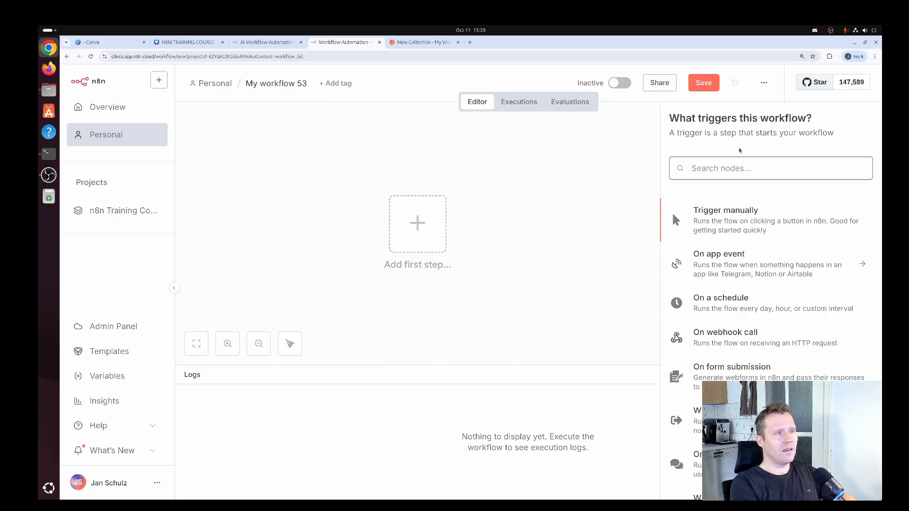
pyautogui.write('webhook')
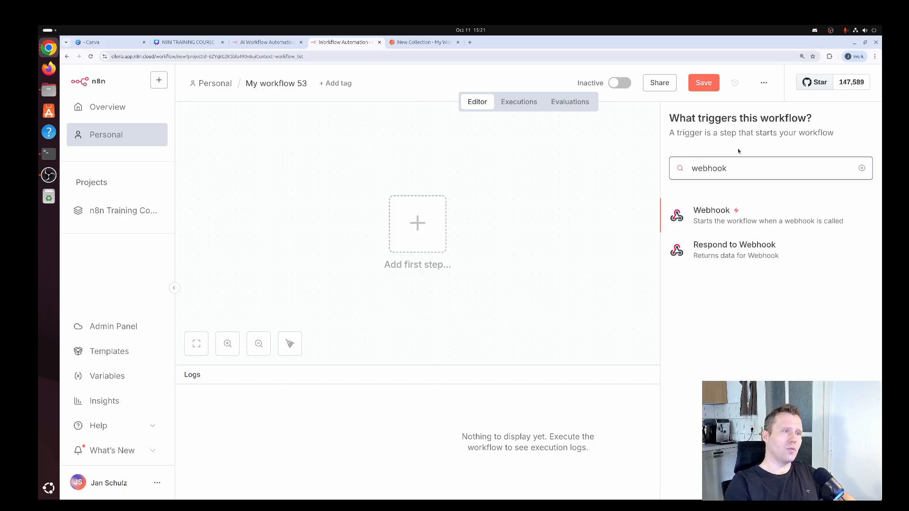
pyautogui.click(719, 220)
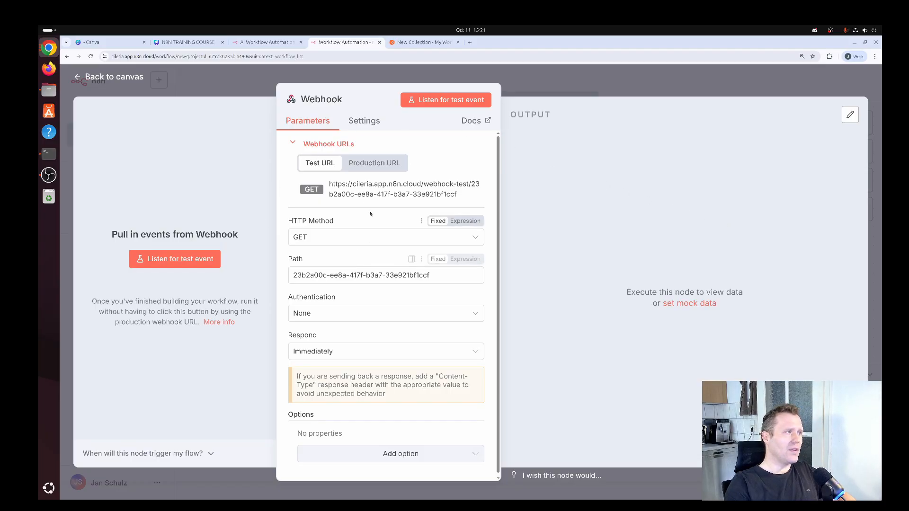
pyautogui.click(334, 243)
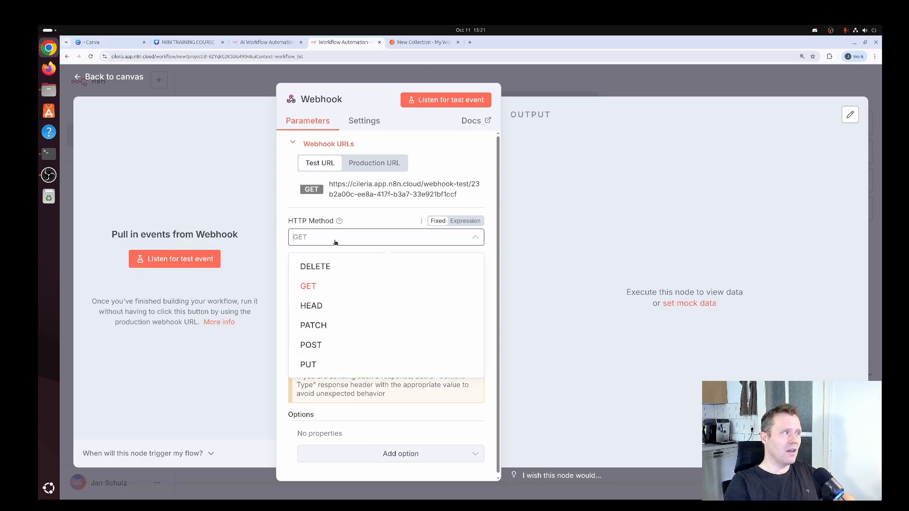
pyautogui.click(312, 346)
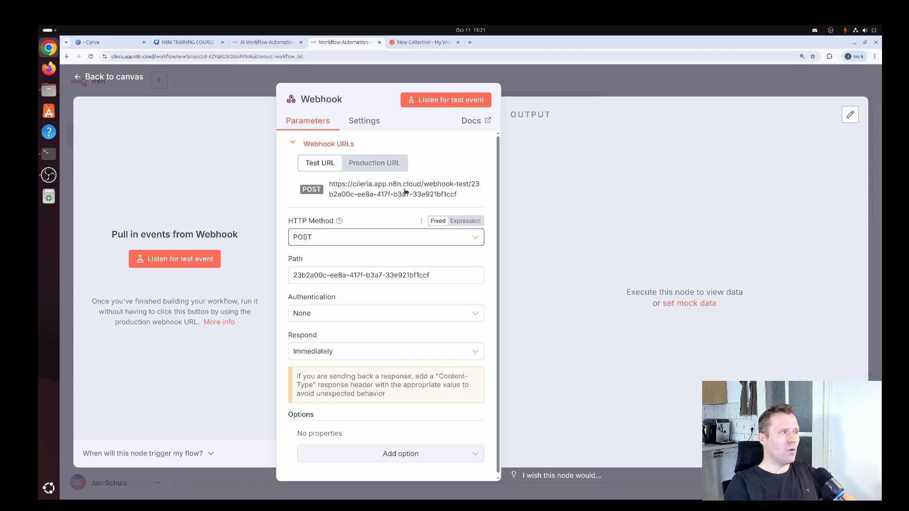
# - Copy the webhook's test URL and start listening for a test event
pyautogui.click(387, 193)
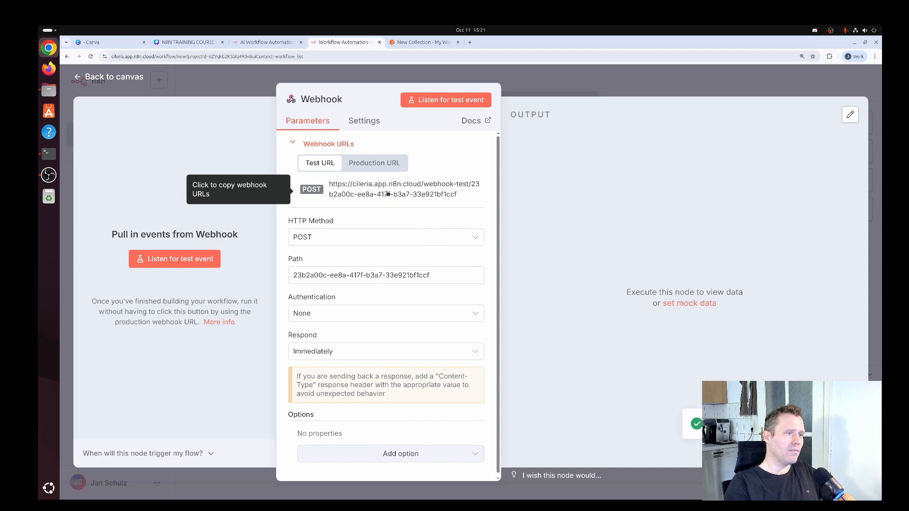
pyautogui.click(449, 100)
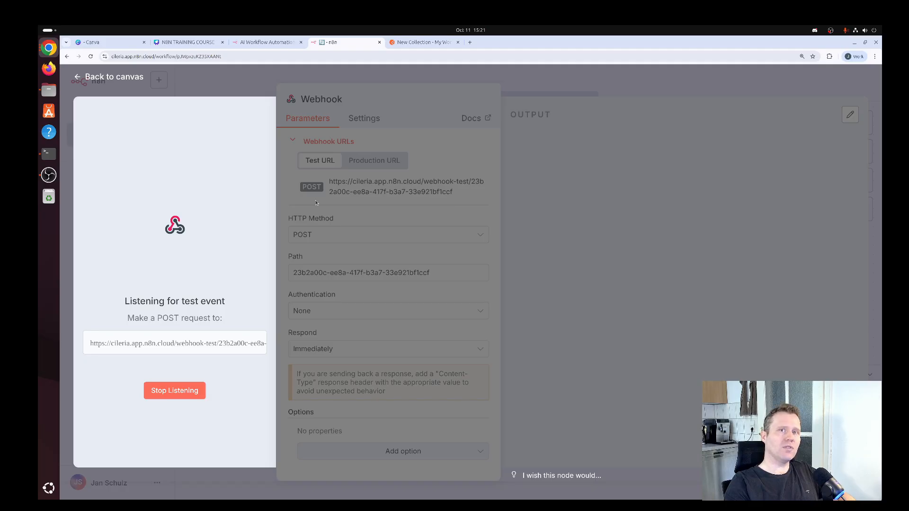
pyautogui.click(422, 44)
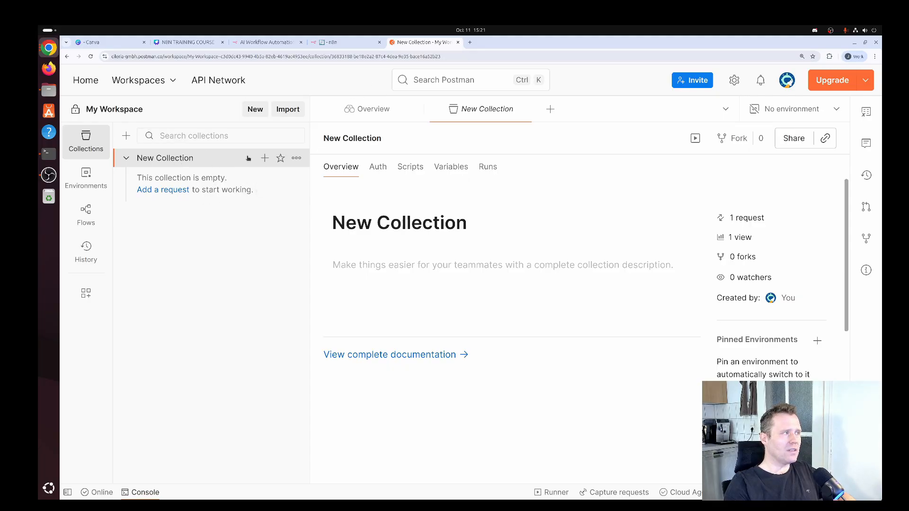
# - Add a new request to the Postman collection, deleting the accidental duplicate
pyautogui.click(264, 158)
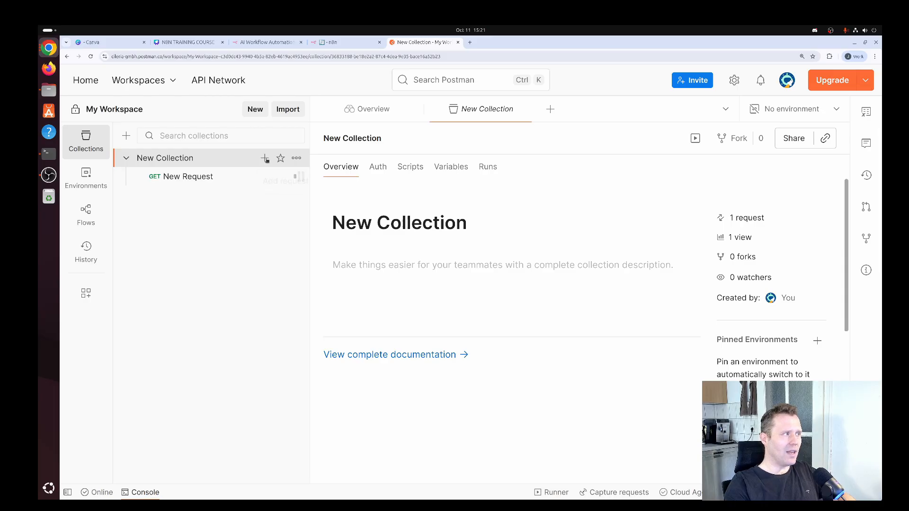
pyautogui.click(265, 158)
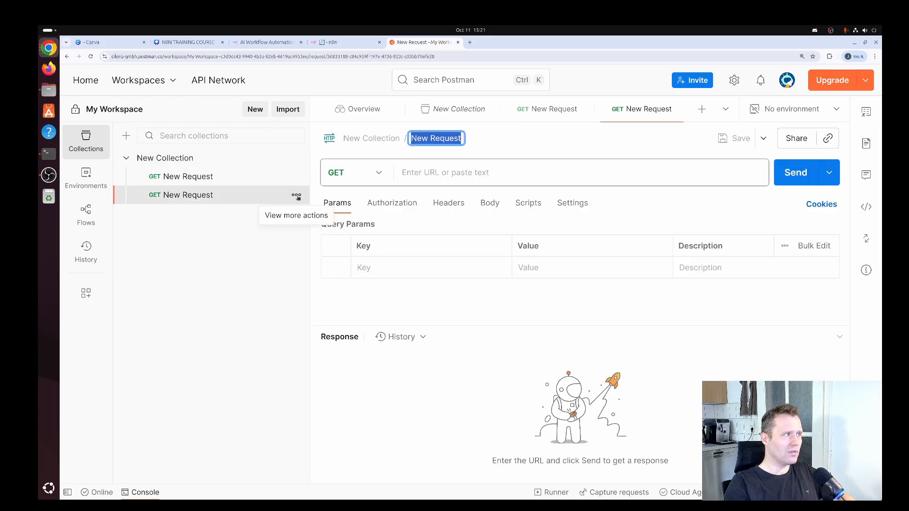
pyautogui.click(296, 196)
pyautogui.click(322, 365)
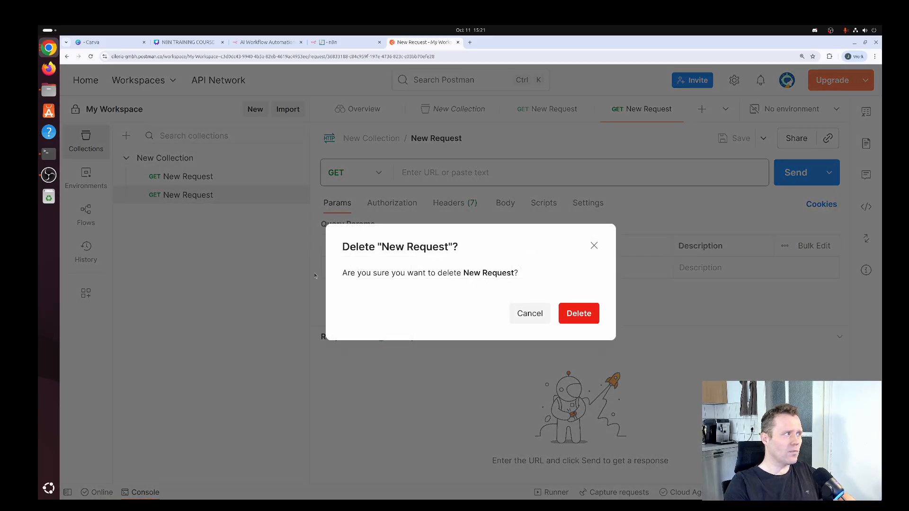
pyautogui.click(572, 317)
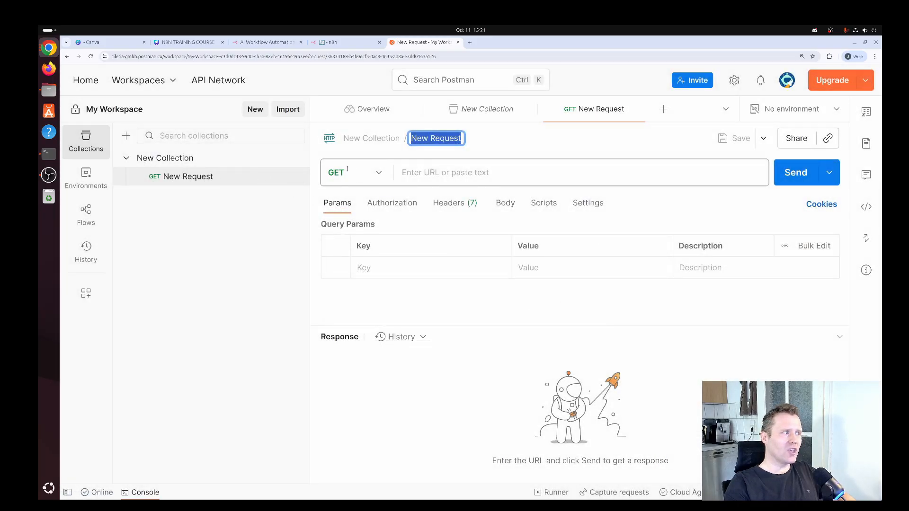
# - Make the request a POST to the pasted webhook test URL and send it
pyautogui.click(378, 173)
pyautogui.click(364, 227)
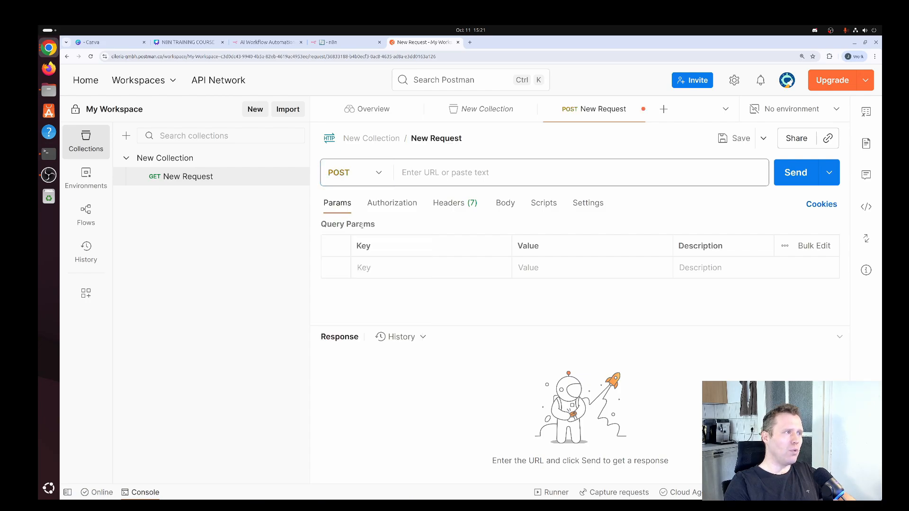
pyautogui.click(456, 176)
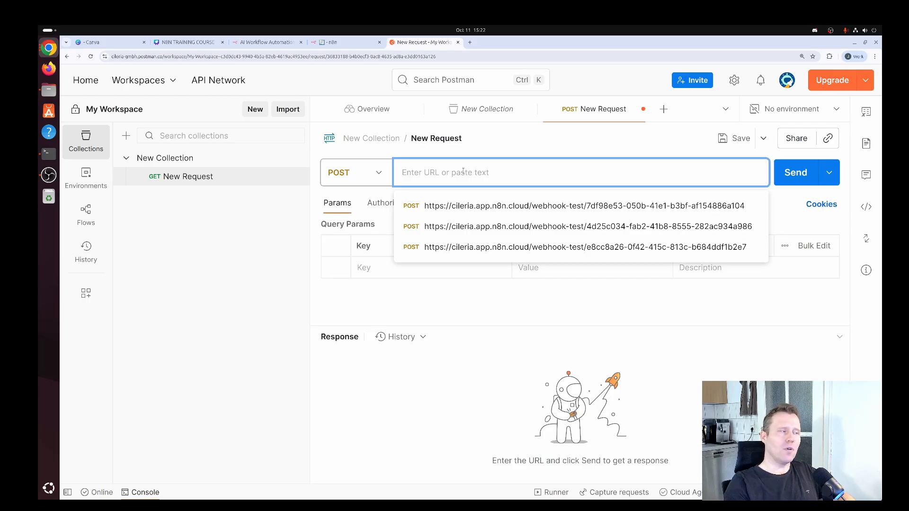
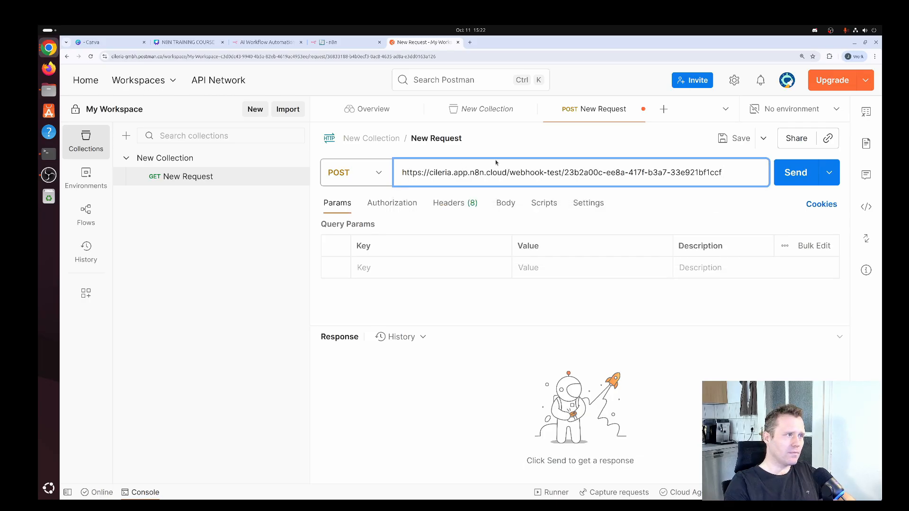
pyautogui.click(510, 148)
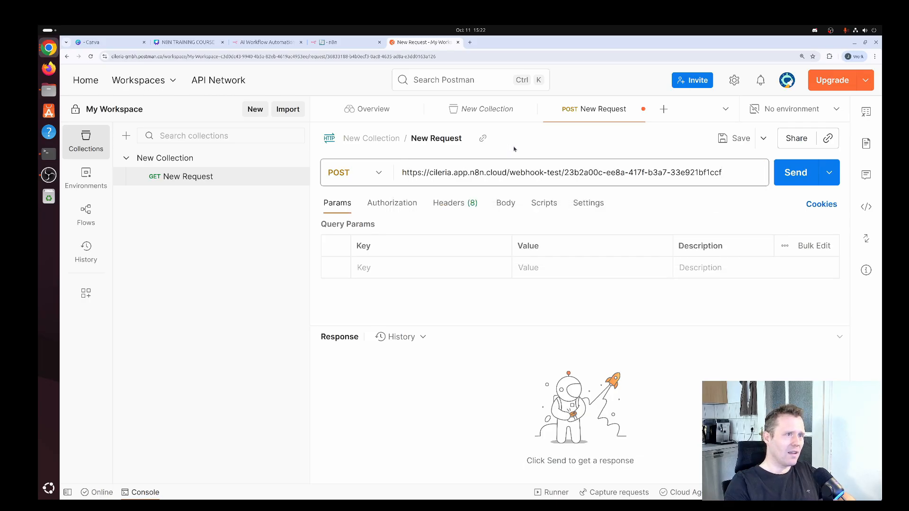
pyautogui.click(795, 176)
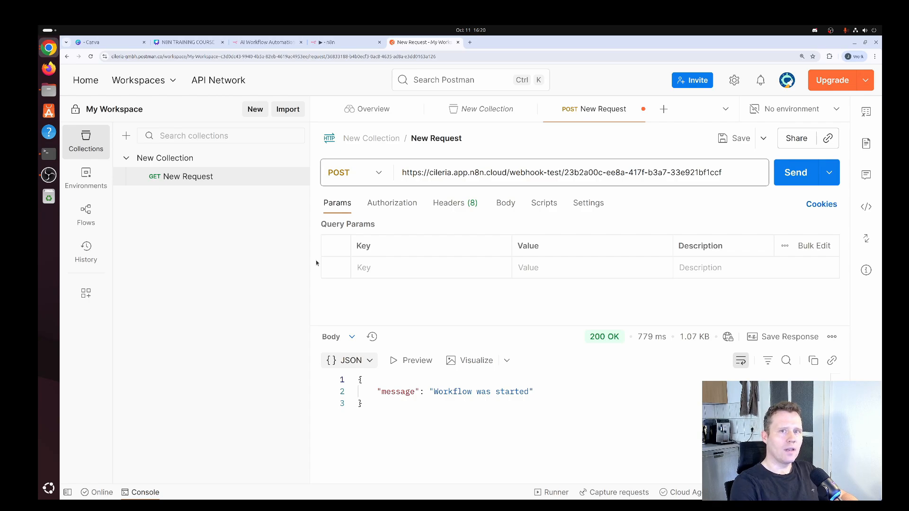
# - Review the Webhook node's output in n8n, collapsing the headers section
pyautogui.hotkey('ctrl', 'shift', 'Tab')
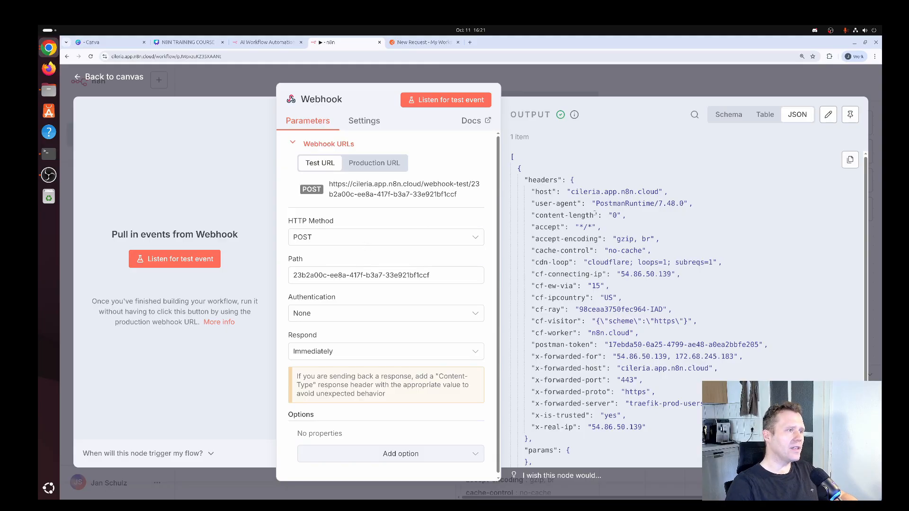
pyautogui.scroll(-5, 595, 214)
pyautogui.scroll(4, 595, 211)
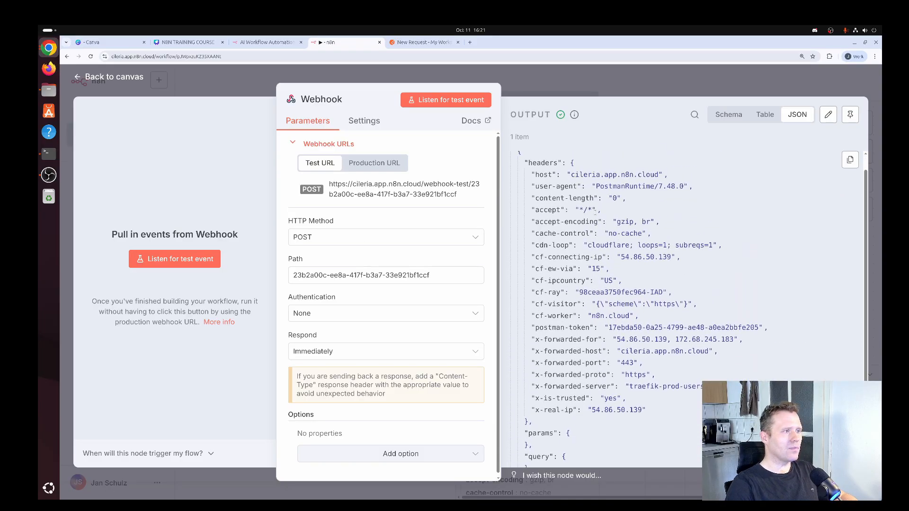
pyautogui.scroll(-5, 595, 212)
pyautogui.scroll(6, 595, 216)
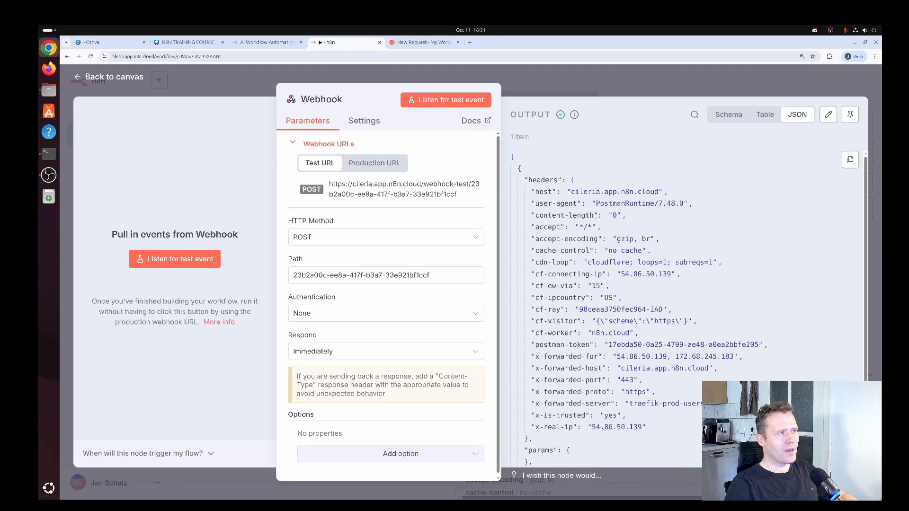
pyautogui.scroll(-6, 530, 190)
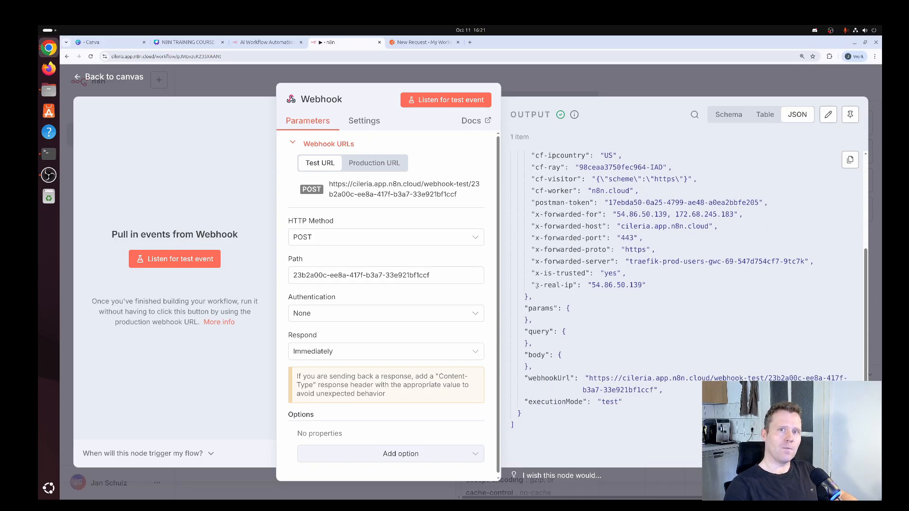
pyautogui.scroll(10, 574, 260)
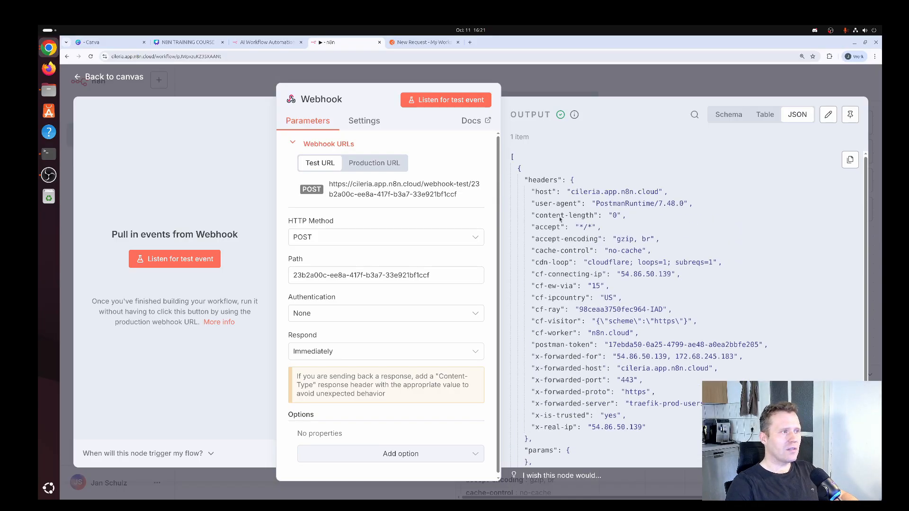
pyautogui.click(519, 169)
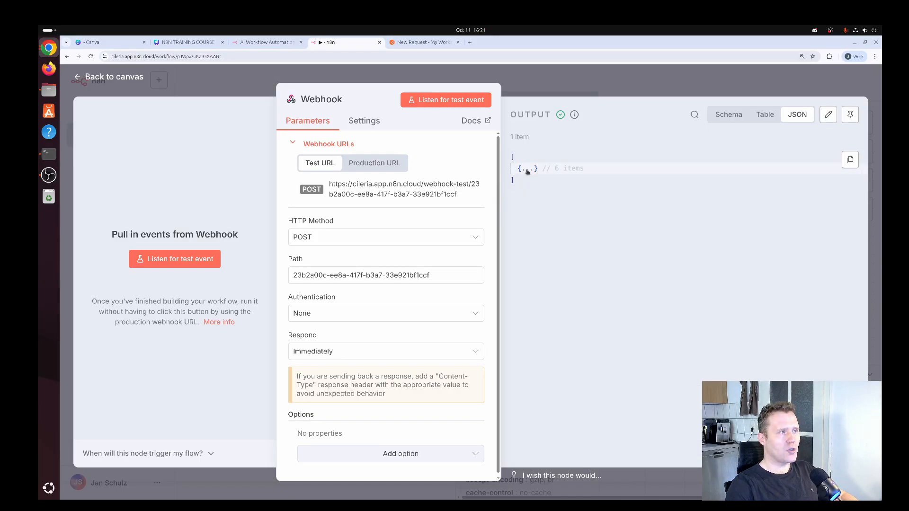
pyautogui.click(518, 170)
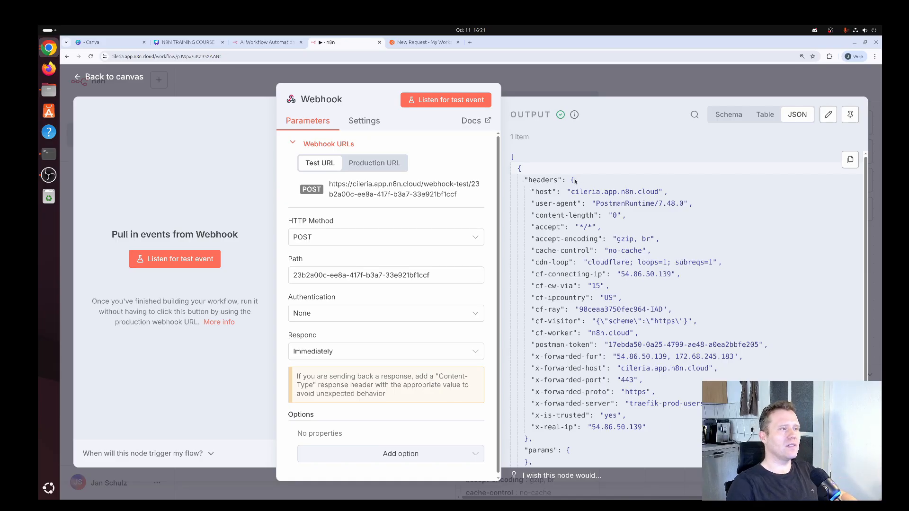
pyautogui.click(523, 181)
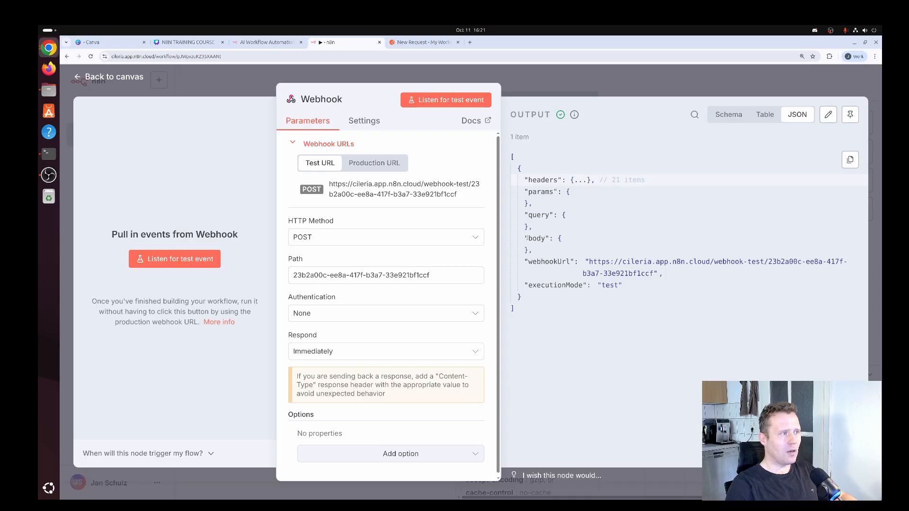
# - Highlight the empty body in the Webhook output JSON
pyautogui.moveTo(525, 239); pyautogui.dragTo(539, 252)
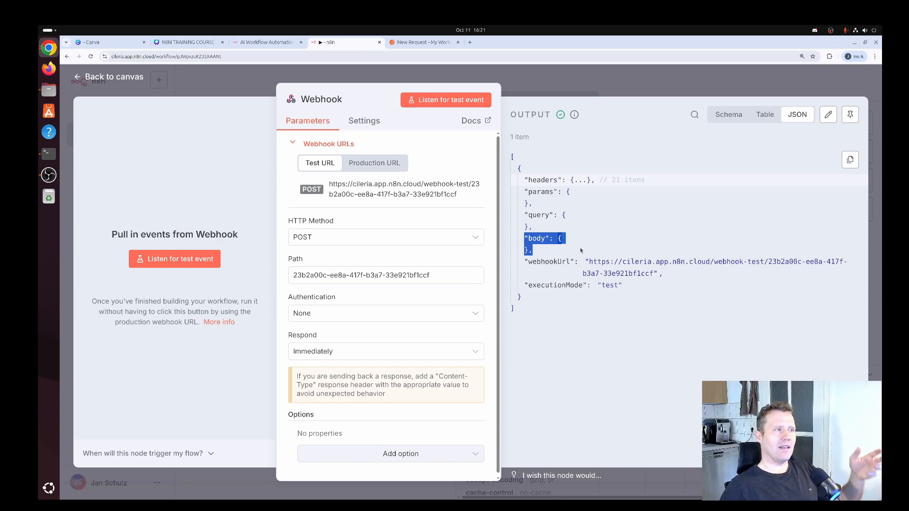
pyautogui.click(552, 250)
pyautogui.moveTo(524, 241); pyautogui.dragTo(535, 241)
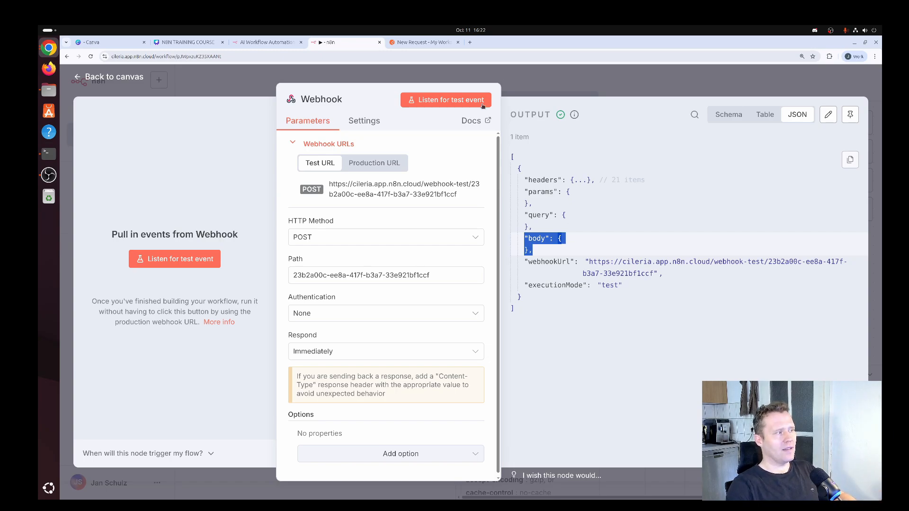
pyautogui.click(432, 46)
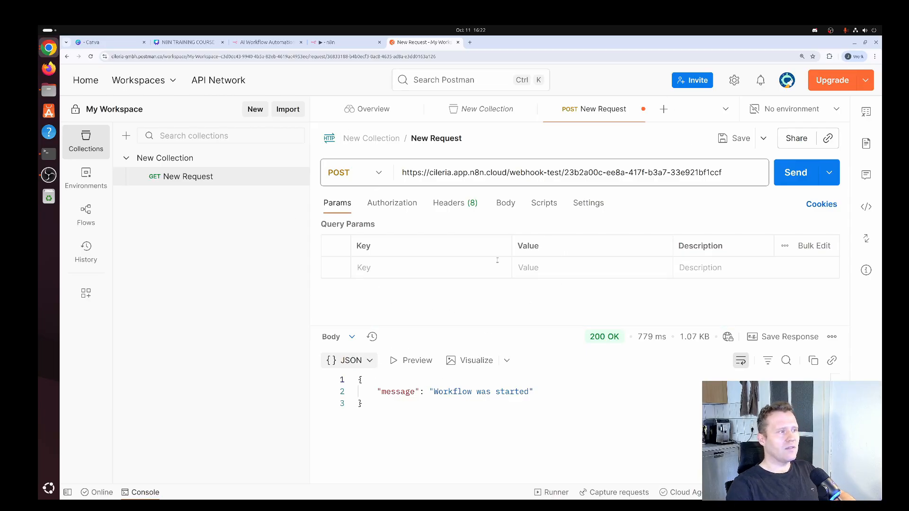
# - Set the Postman request body type to raw JSON
pyautogui.click(508, 206)
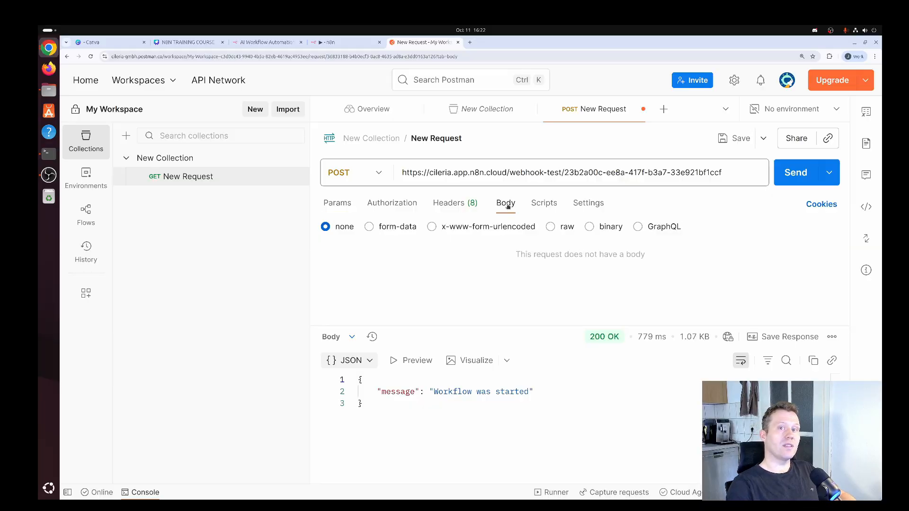
pyautogui.click(567, 227)
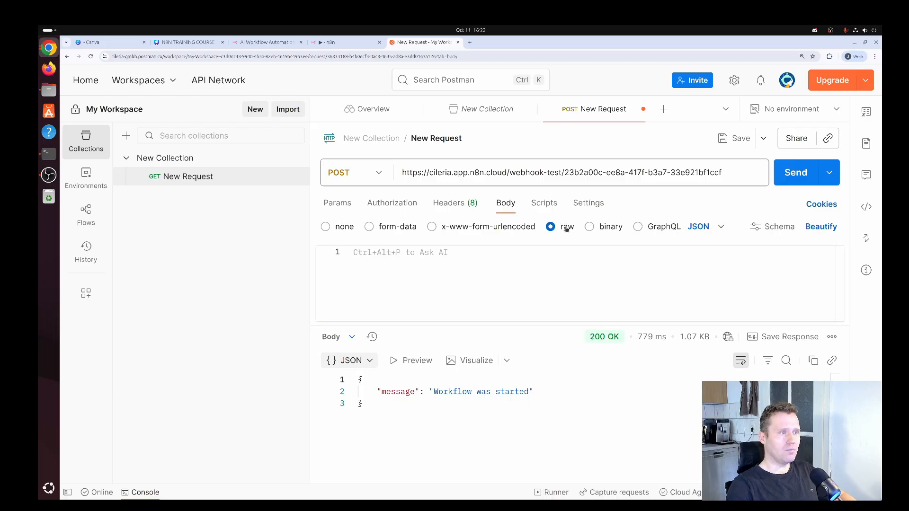
pyautogui.click(720, 228)
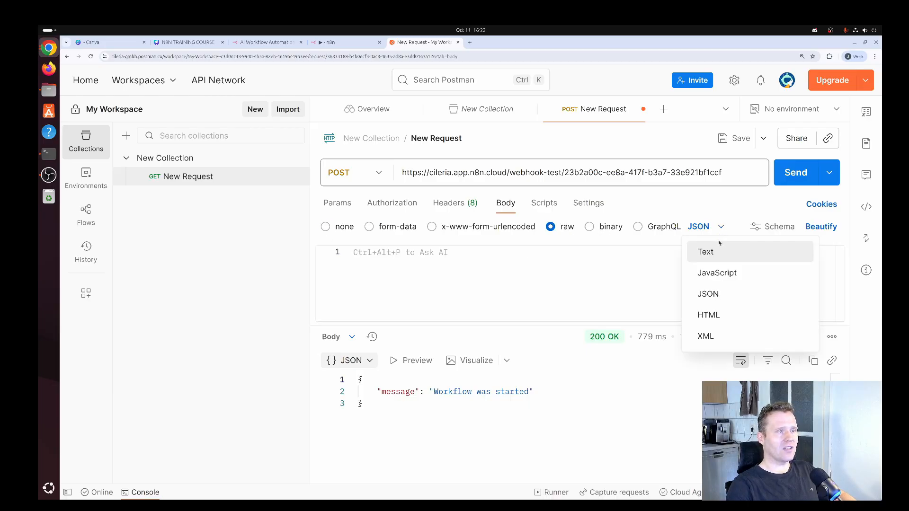
pyautogui.click(713, 293)
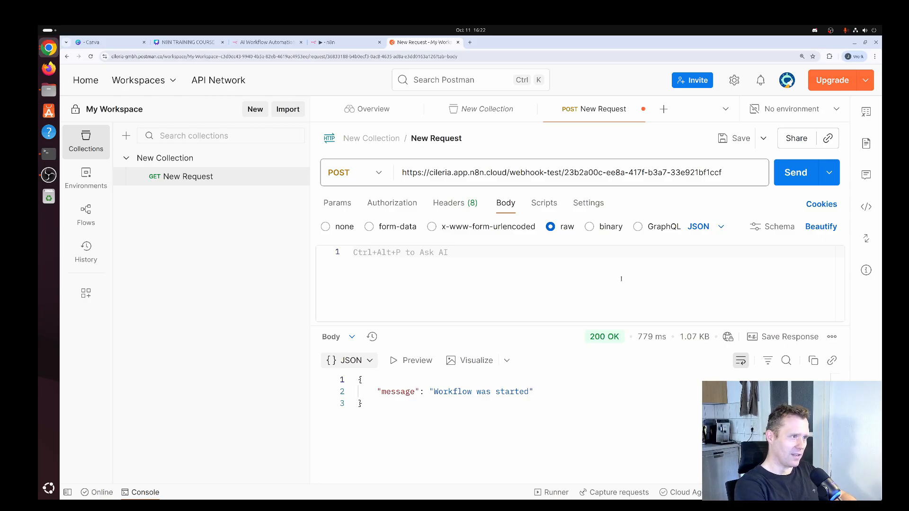
# - Type a JSON body with the sample user's firstName, lastName and email values
pyautogui.press('Return')
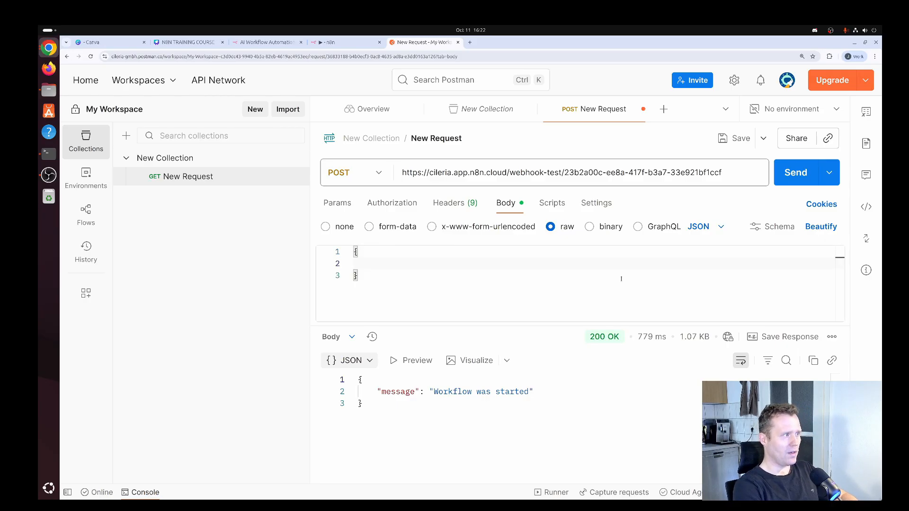
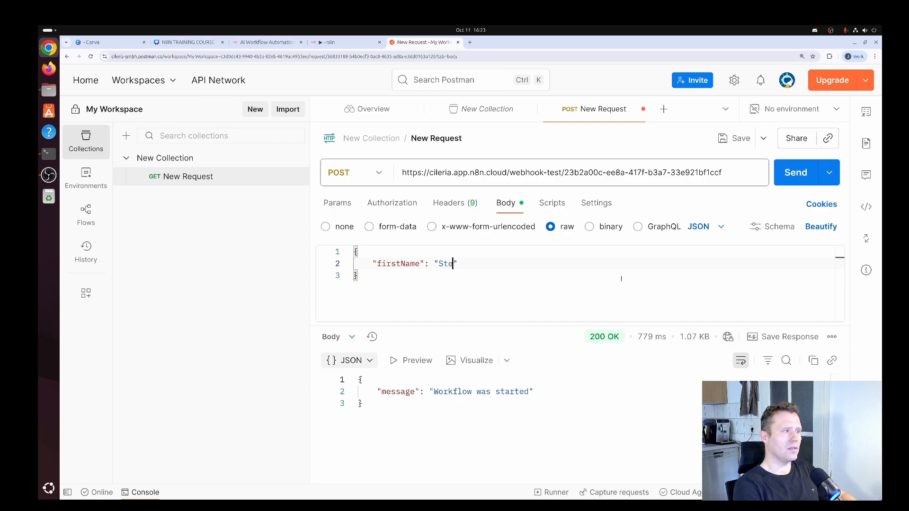
pyautogui.press('End')
pyautogui.press('Return')
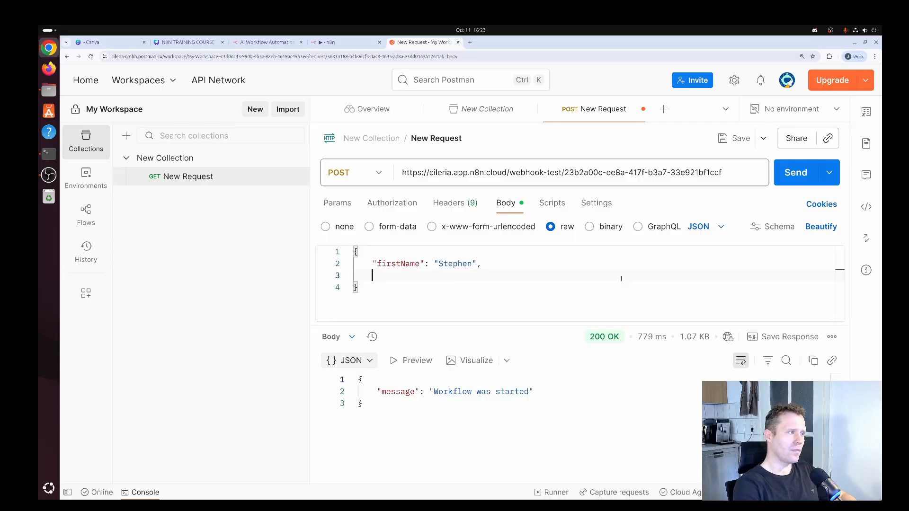
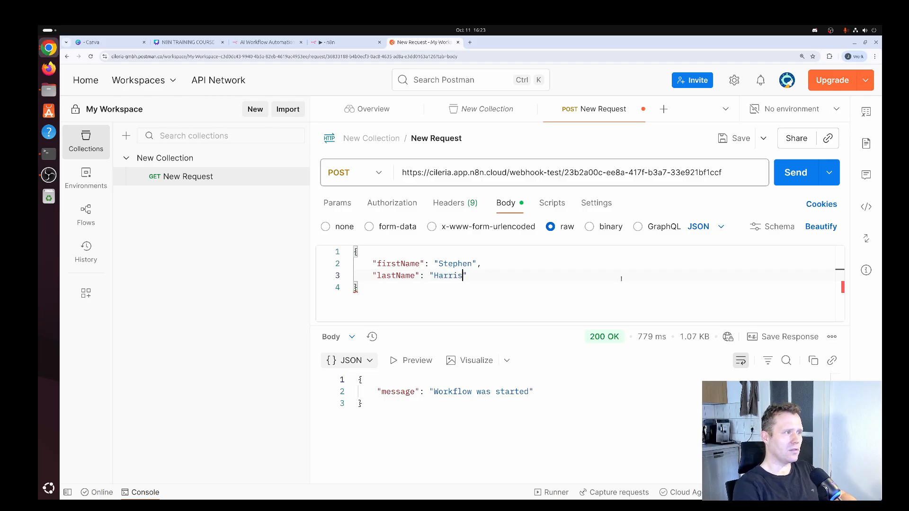
pyautogui.press('End')
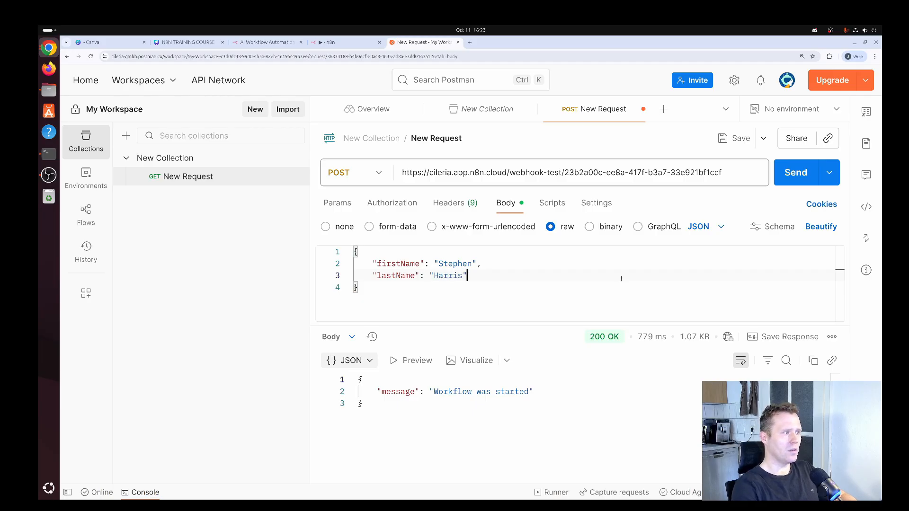
pyautogui.press('Return')
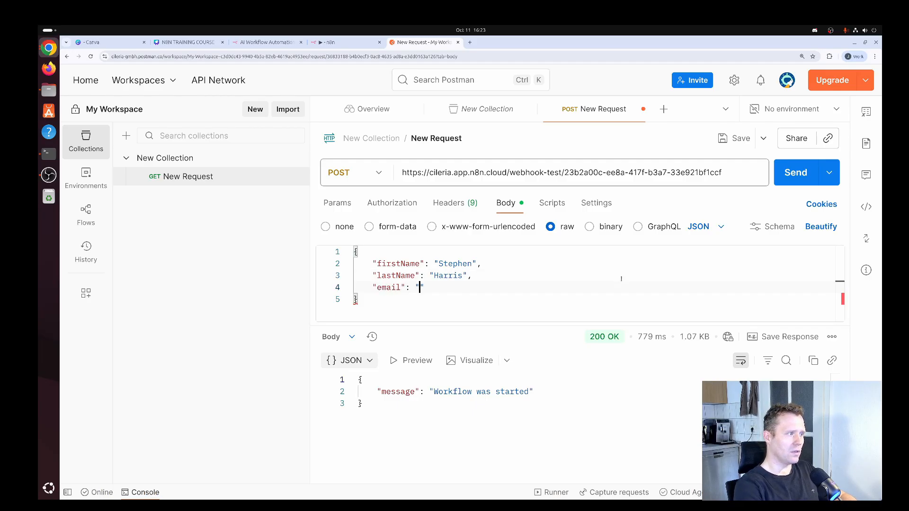
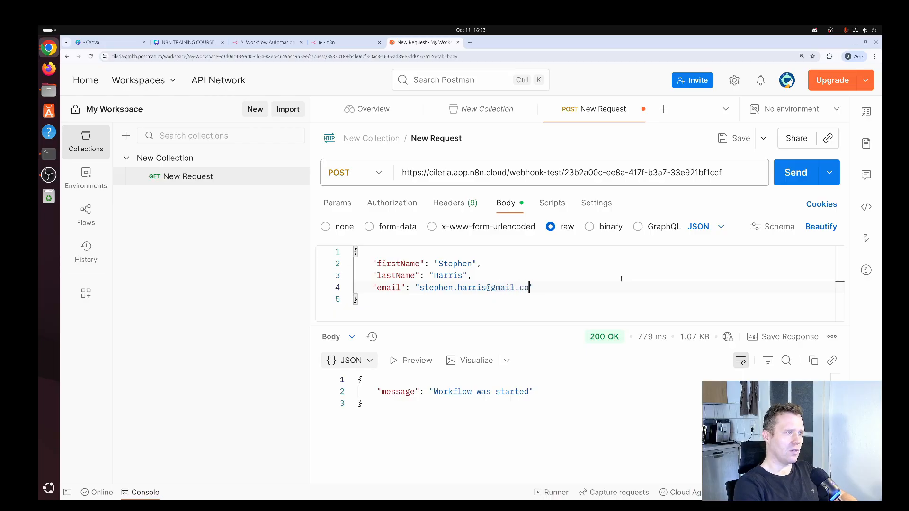
pyautogui.press('End')
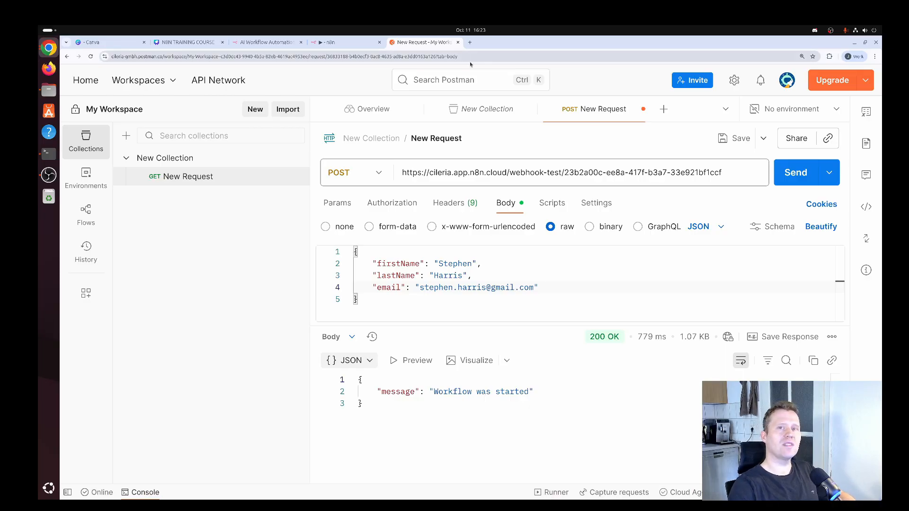
pyautogui.click(352, 45)
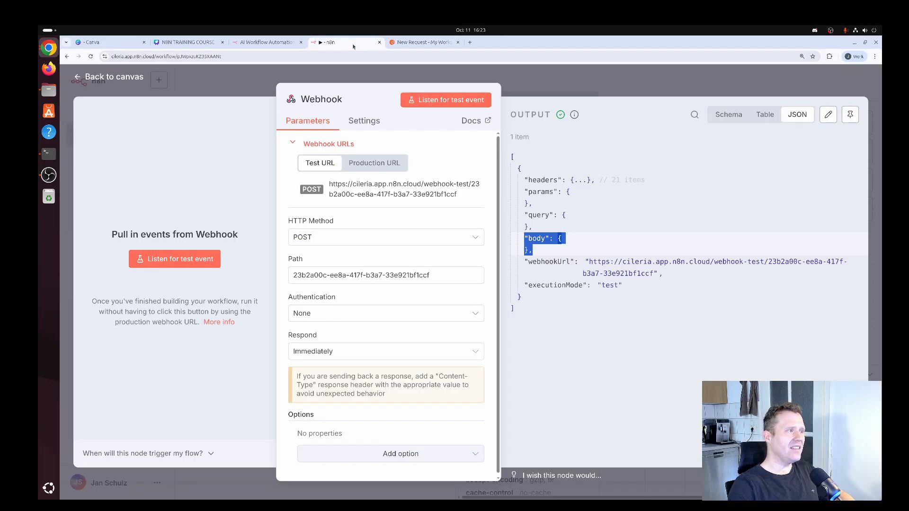
# - Listen for a test event on the Webhook and resend the JSON POST from Postman
pyautogui.click(447, 101)
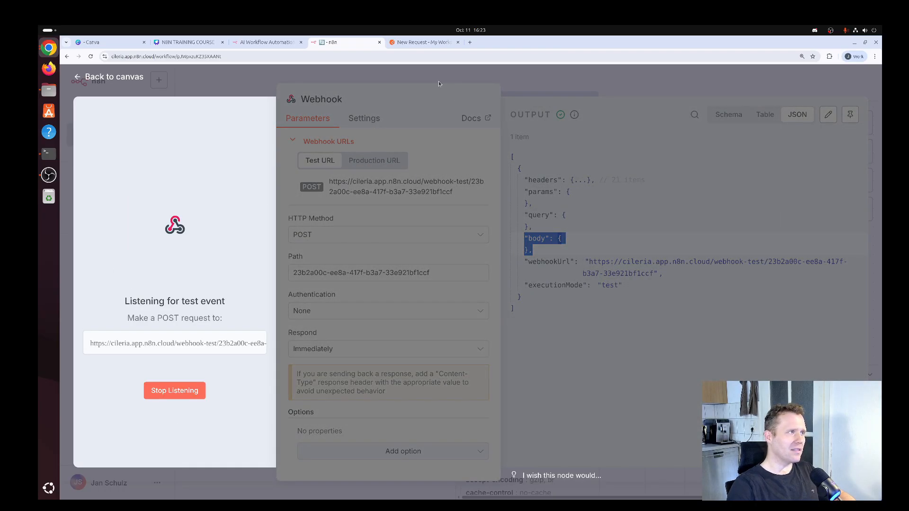
pyautogui.click(433, 43)
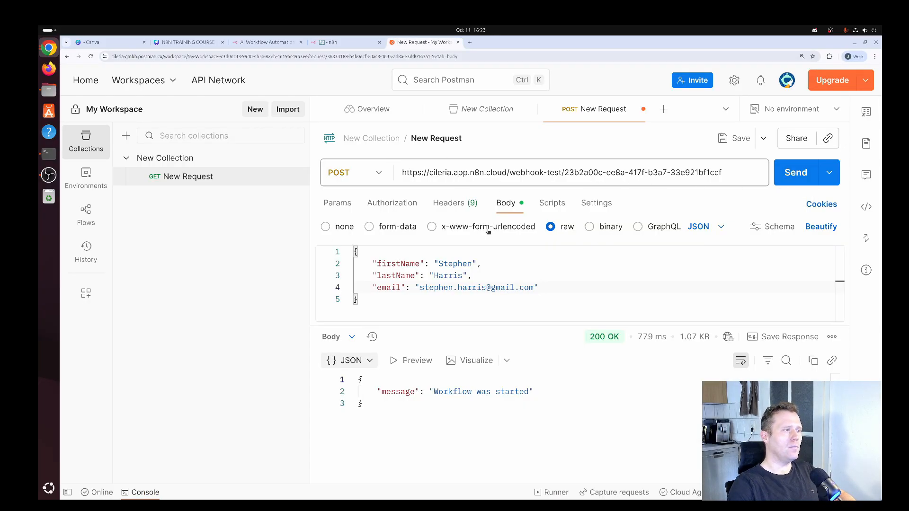
pyautogui.click(800, 176)
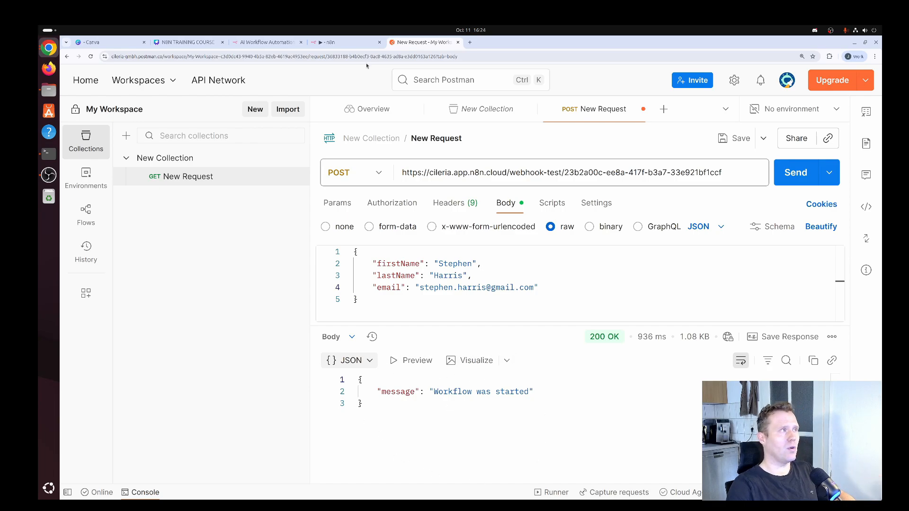
pyautogui.click(350, 45)
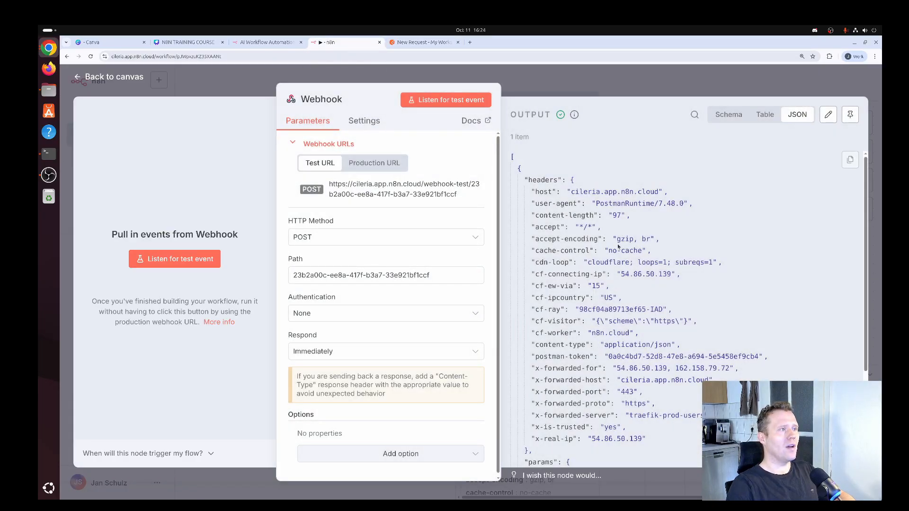
# - Point out the webhookUrl, executionMode and received body object in the Webhook output
pyautogui.scroll(-5, 619, 246)
pyautogui.scroll(-1, 619, 247)
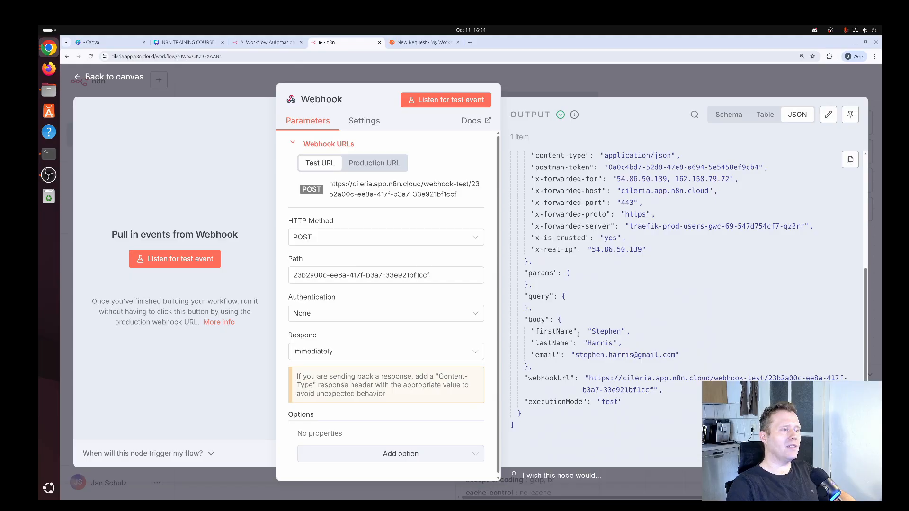
pyautogui.moveTo(540, 371); pyautogui.dragTo(508, 363)
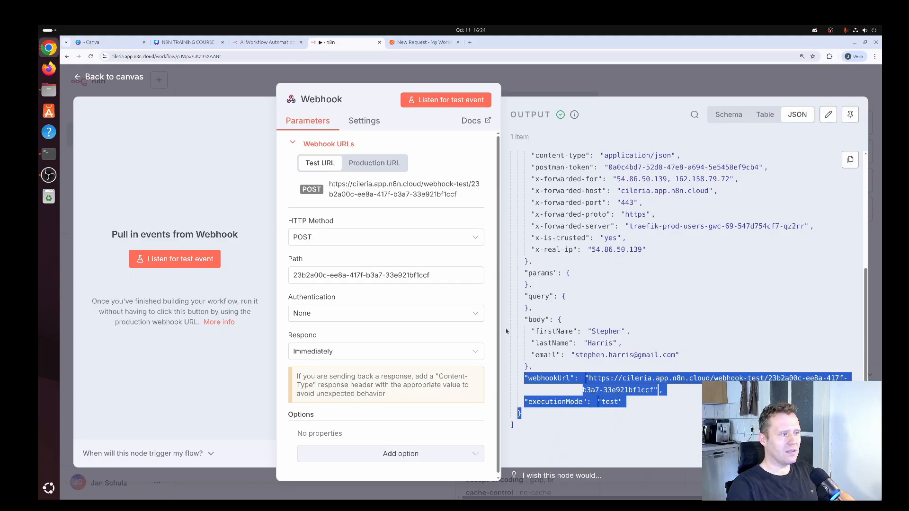
pyautogui.moveTo(506, 331); pyautogui.dragTo(537, 353)
pyautogui.click(531, 323)
pyautogui.click(541, 367)
pyautogui.click(540, 350)
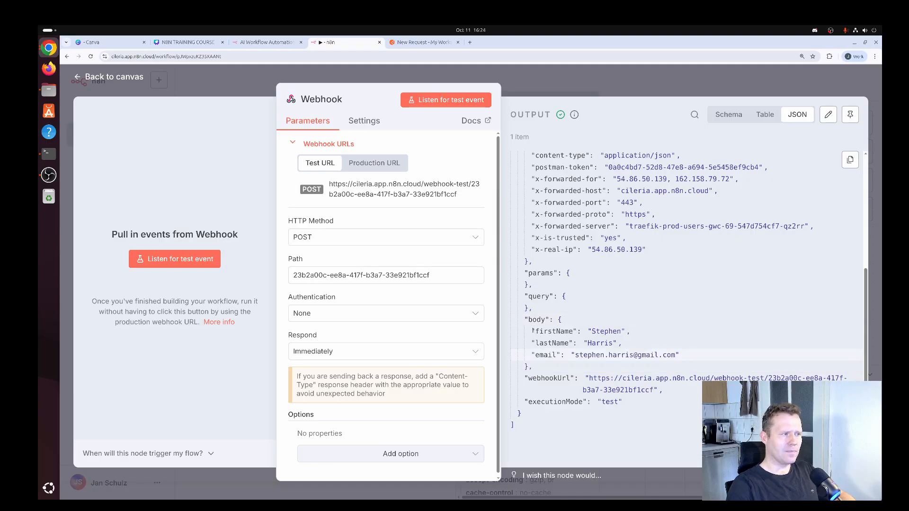
# - Highlight the firstName, lastName and email lines, then return to the canvas
pyautogui.moveTo(532, 331); pyautogui.dragTo(631, 335)
pyautogui.click(631, 334)
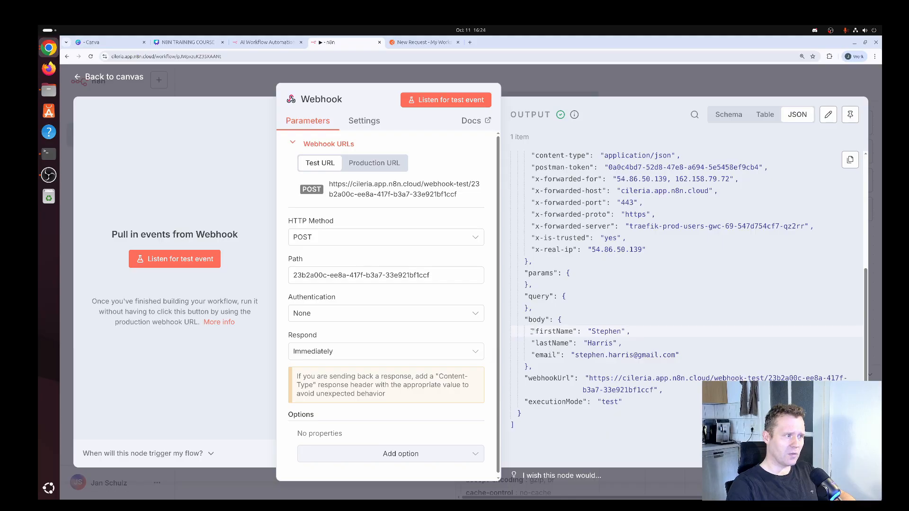
pyautogui.moveTo(532, 332); pyautogui.dragTo(630, 333)
pyautogui.moveTo(534, 345); pyautogui.dragTo(585, 347)
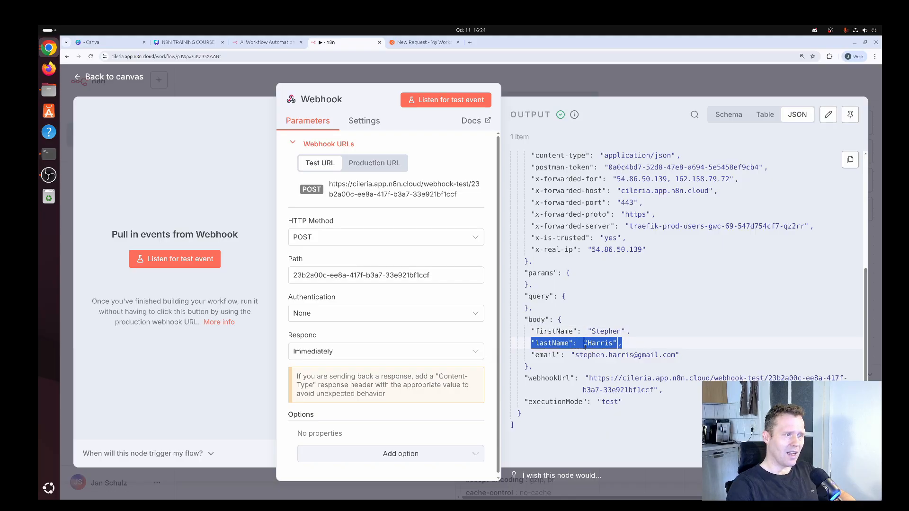
pyautogui.moveTo(532, 355); pyautogui.dragTo(683, 360)
pyautogui.click(683, 360)
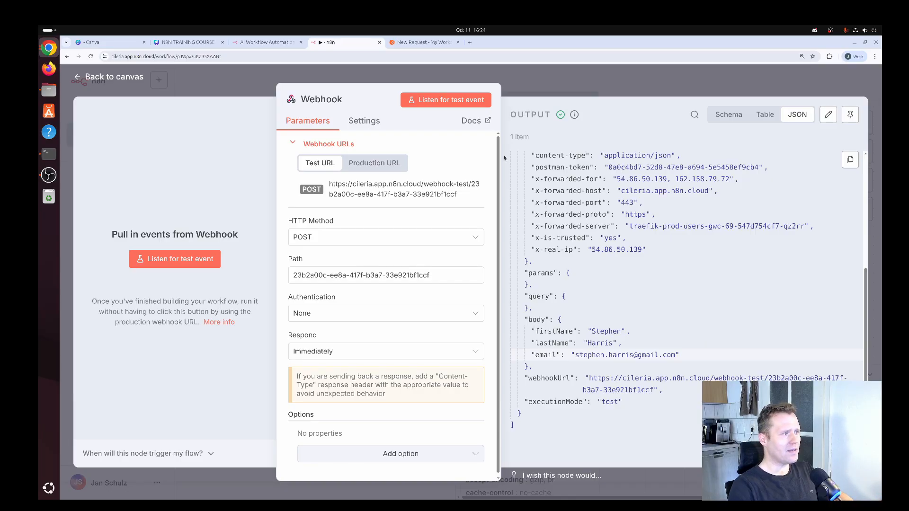
pyautogui.click(108, 77)
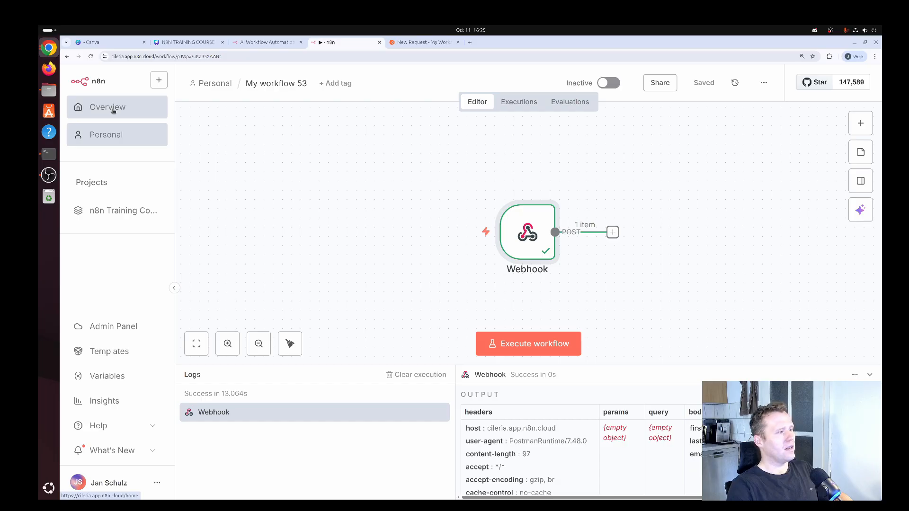
# - Open the Users data table from Overview and scroll through its existing rows
pyautogui.click(113, 110)
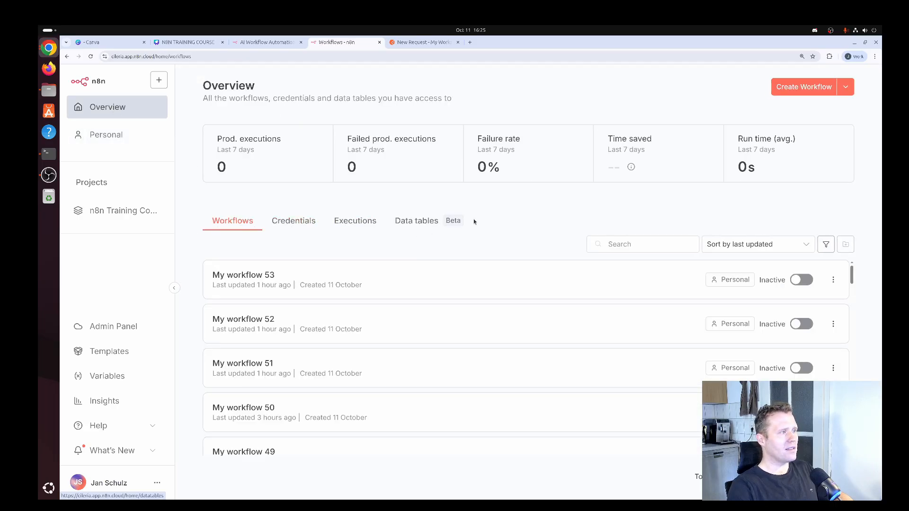
pyautogui.click(423, 221)
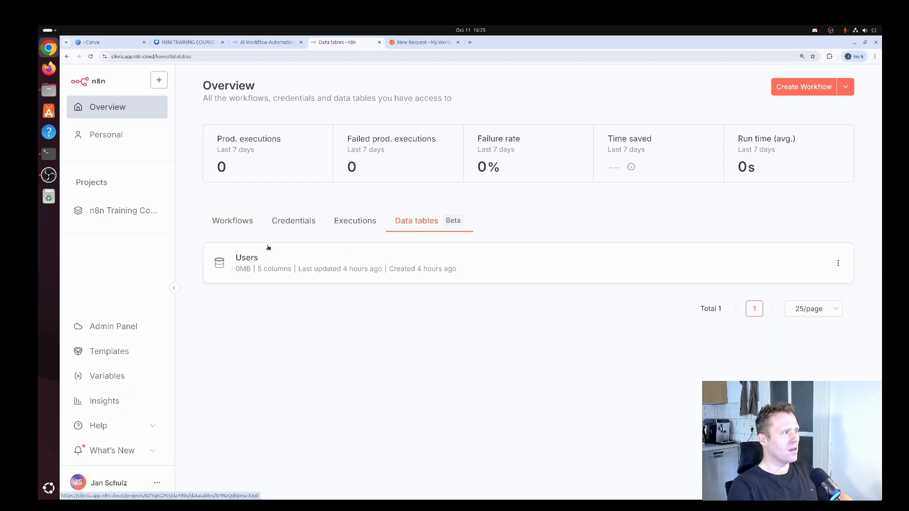
pyautogui.click(263, 271)
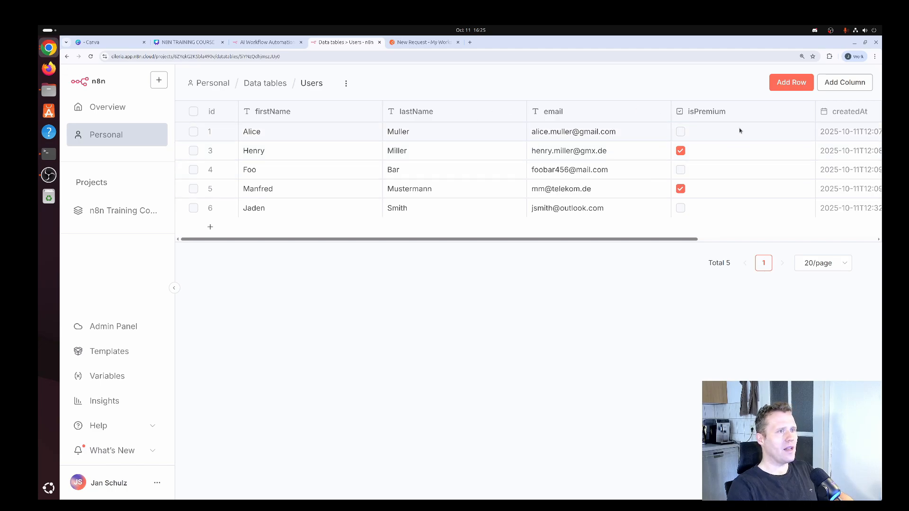
pyautogui.hscroll(5, 636, 242)
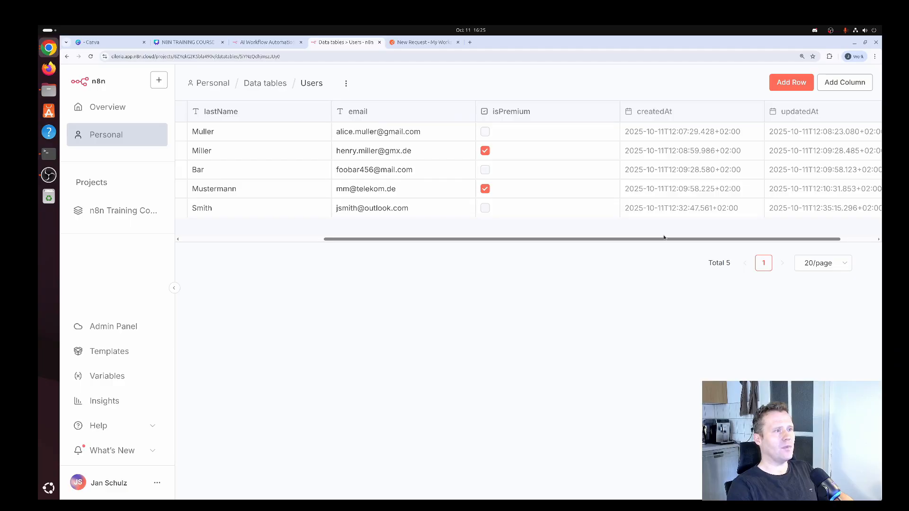
pyautogui.moveTo(664, 237); pyautogui.dragTo(491, 255)
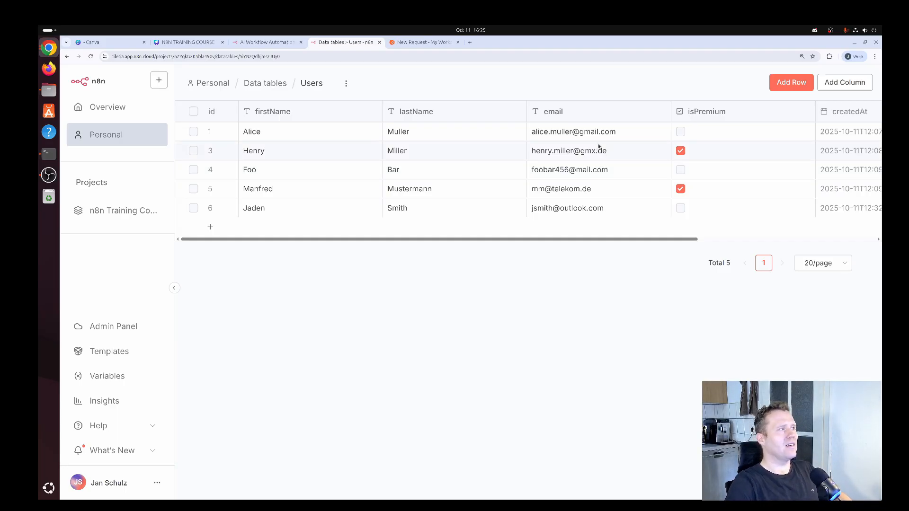
# - Reopen My workflow 53 and drag its Webhook node further left
pyautogui.click(126, 116)
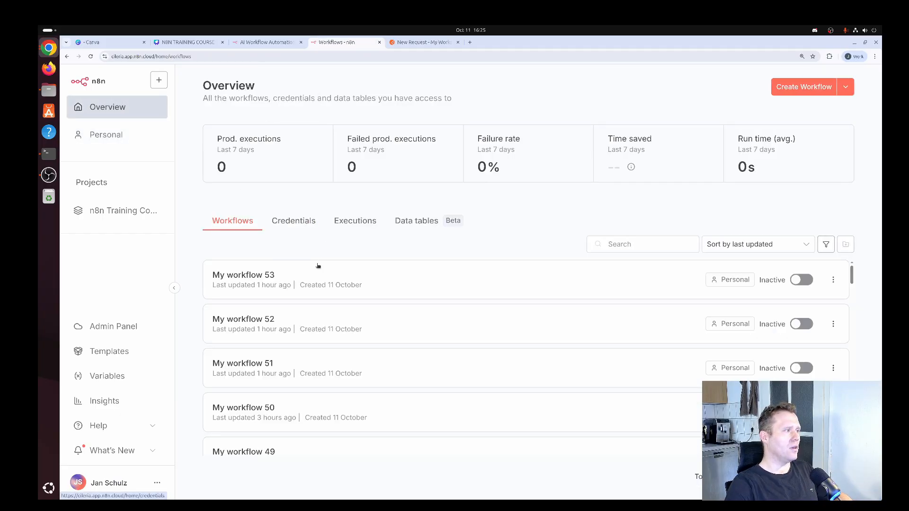
pyautogui.click(262, 273)
pyautogui.moveTo(524, 239); pyautogui.dragTo(441, 240)
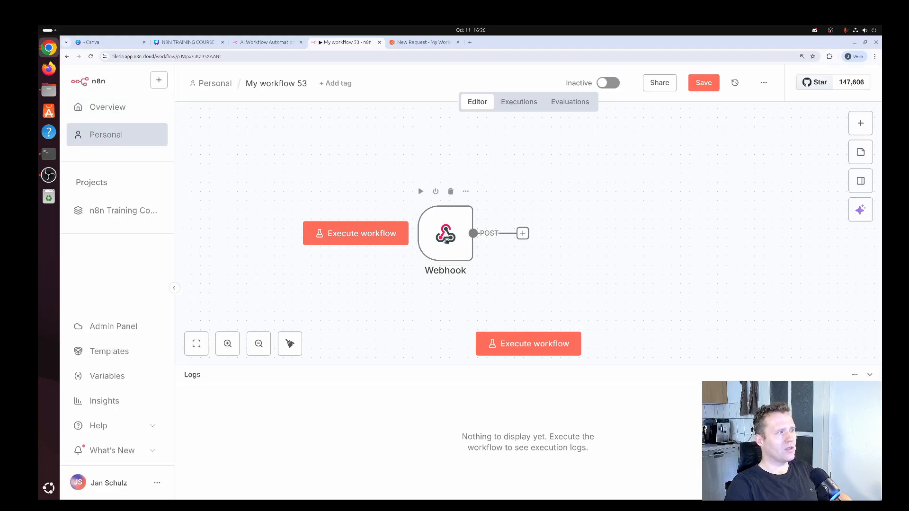
# - Put the Webhook node into listening mode and resend the Postman POST request
pyautogui.doubleClick(445, 233)
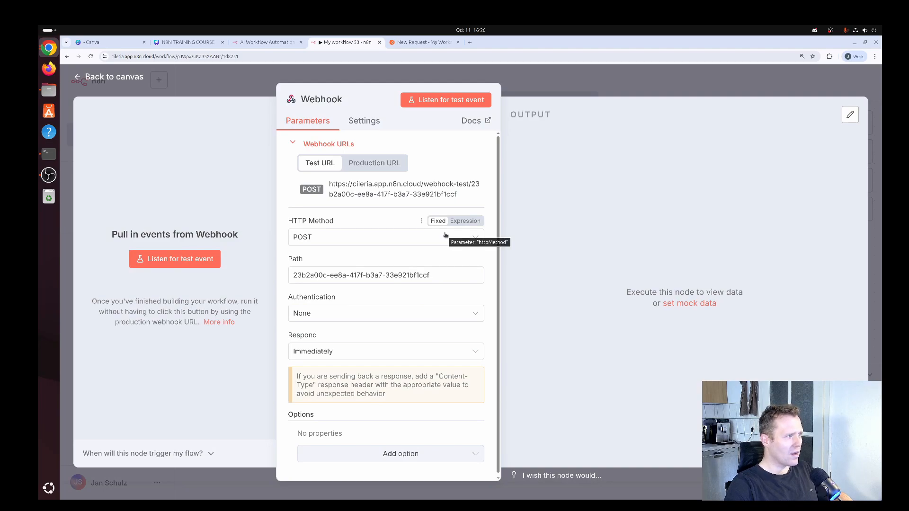
pyautogui.click(457, 105)
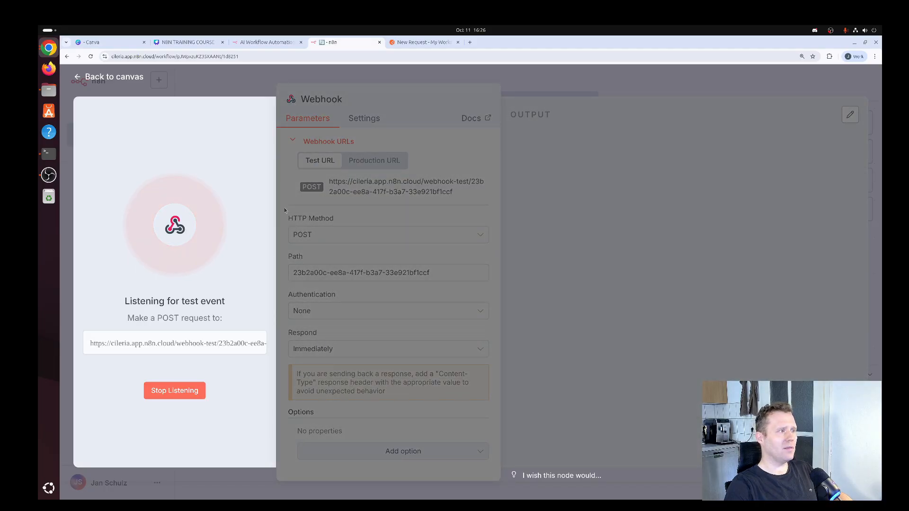
pyautogui.click(435, 44)
pyautogui.click(798, 179)
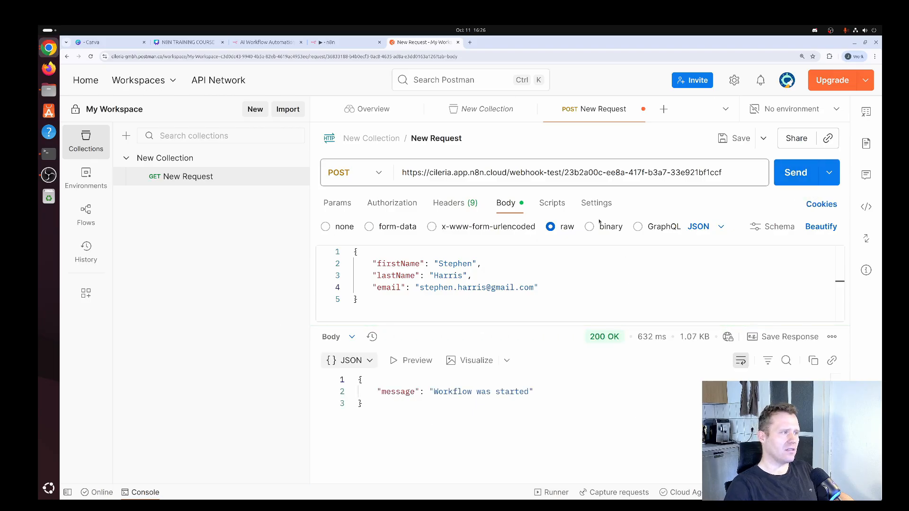
pyautogui.click(351, 44)
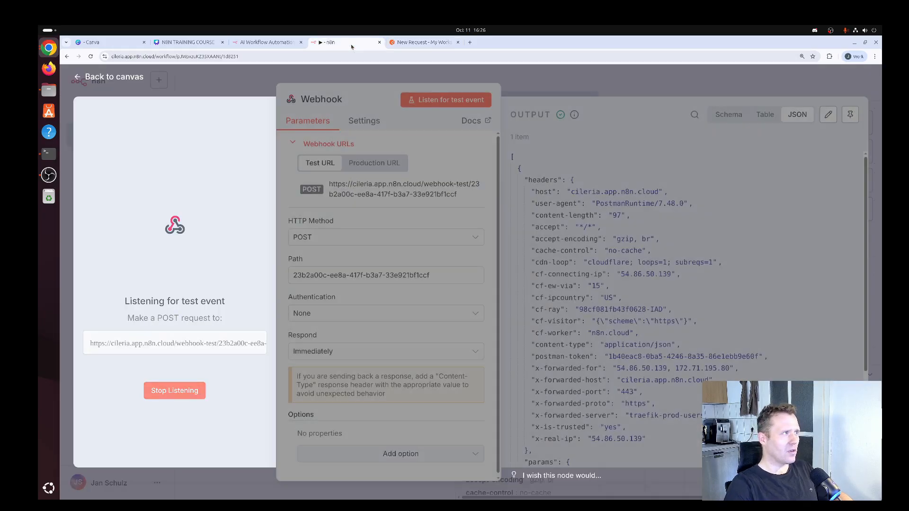
# - Check the three received body fields in the output, then return to the canvas
pyautogui.scroll(-3, 692, 243)
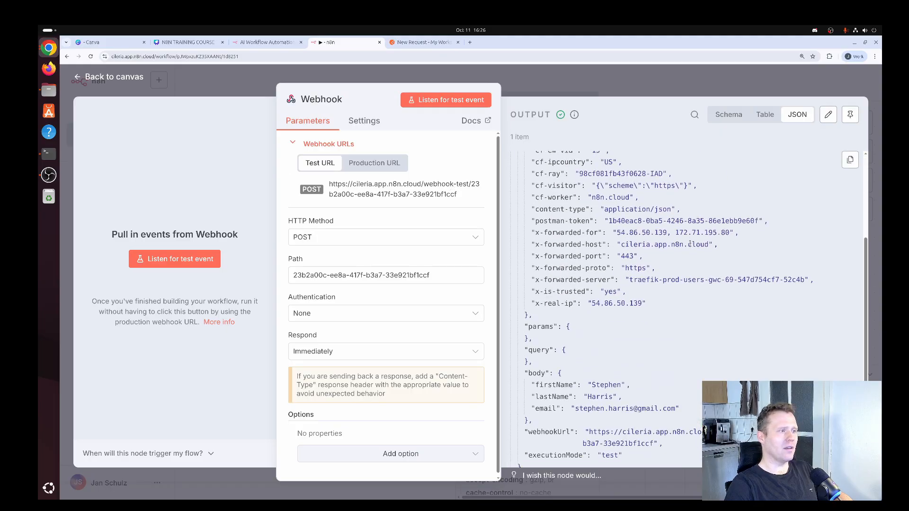
pyautogui.scroll(-2, 607, 322)
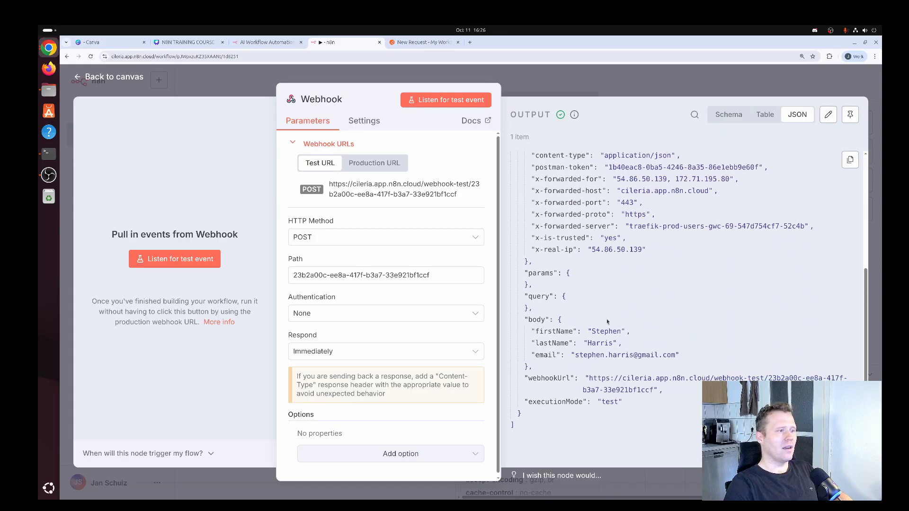
pyautogui.moveTo(531, 332)
pyautogui.mouseDown()
pyautogui.moveTo(701, 356)
pyautogui.moveTo(527, 345)
pyautogui.moveTo(522, 335)
pyautogui.mouseUp()
pyautogui.click(526, 336)
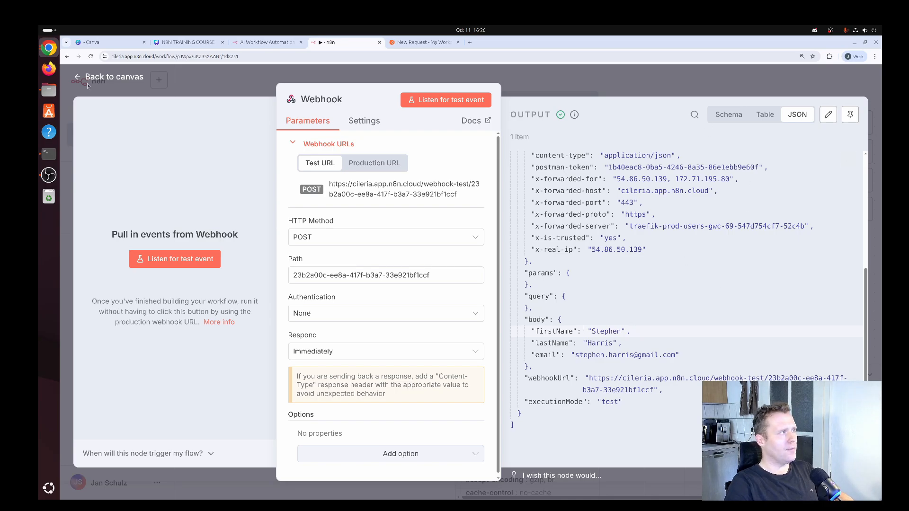
pyautogui.click(105, 78)
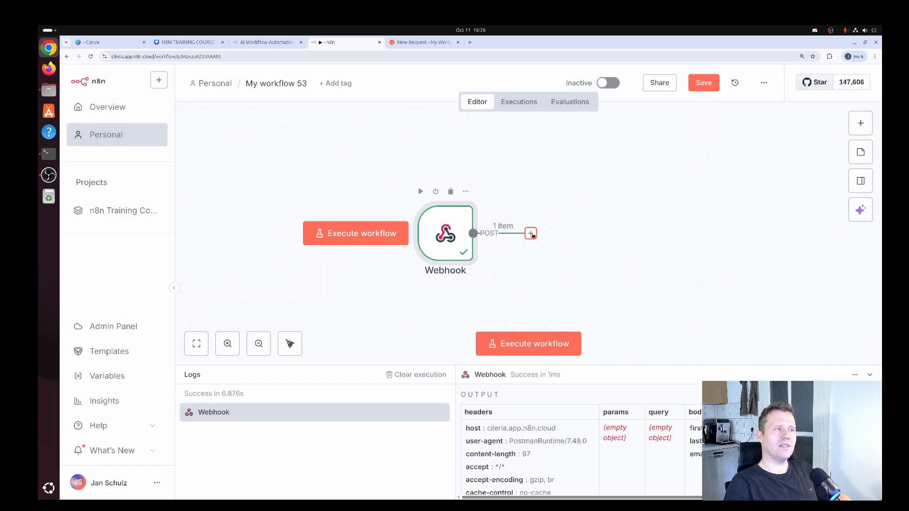
# - Connect a Data table node with the Insert row action after the Webhook
pyautogui.click(530, 233)
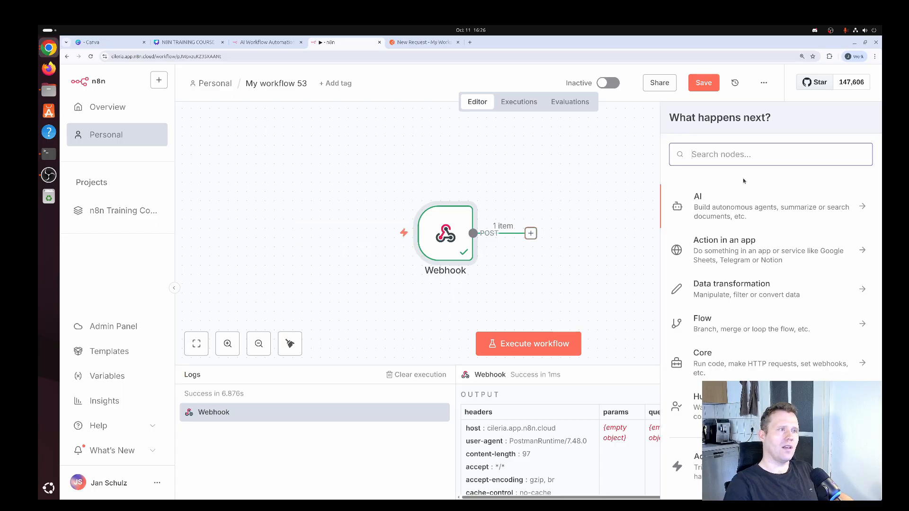
pyautogui.write('datatable')
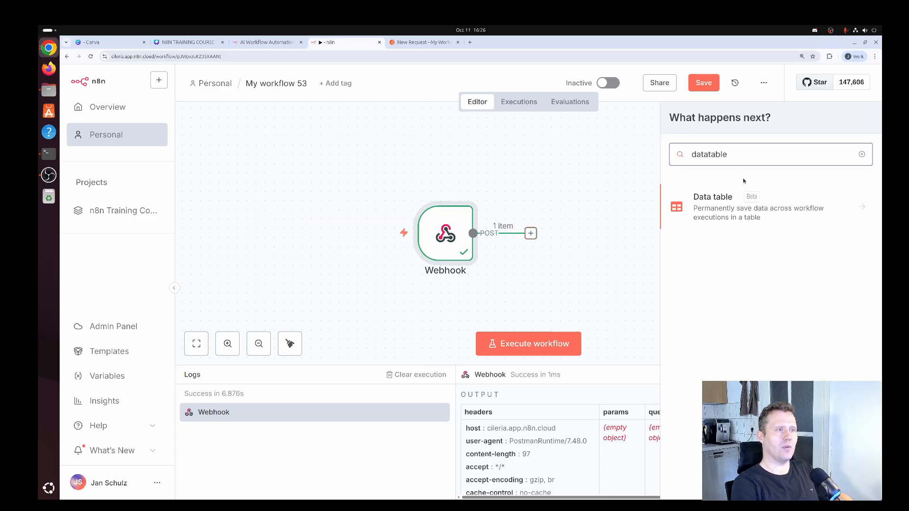
pyautogui.click(719, 205)
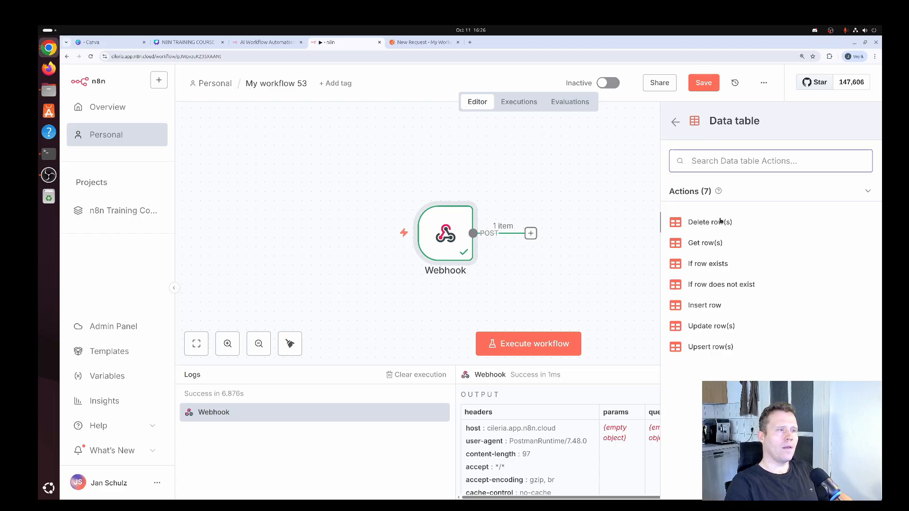
pyautogui.click(706, 305)
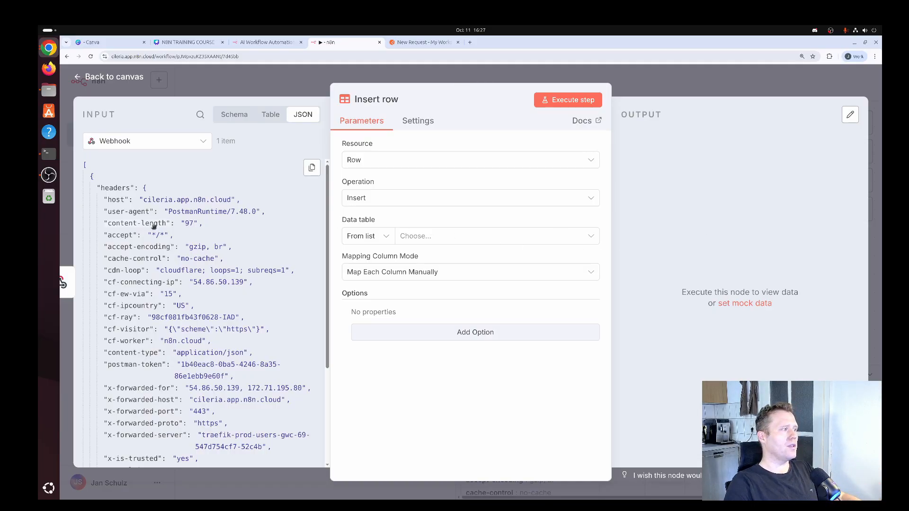
pyautogui.scroll(-5, 173, 225)
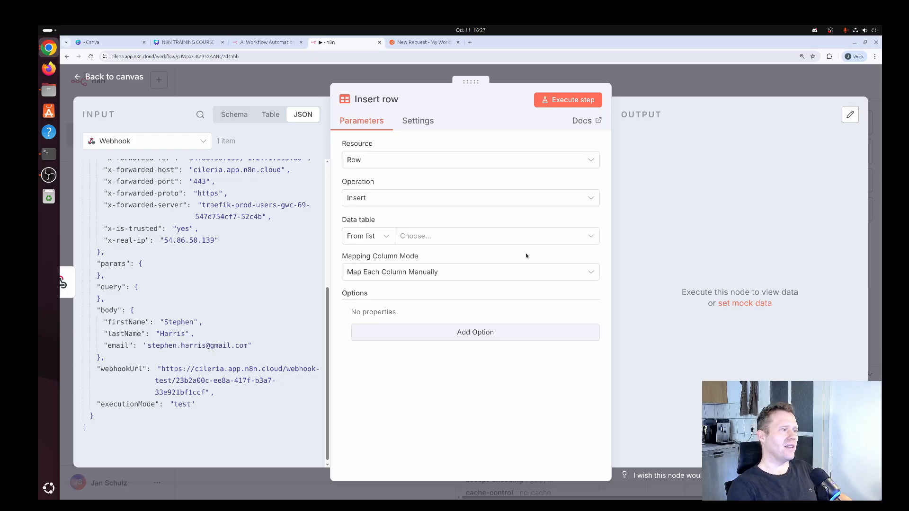
# - Choose the Users data table as the Insert row target
pyautogui.click(486, 242)
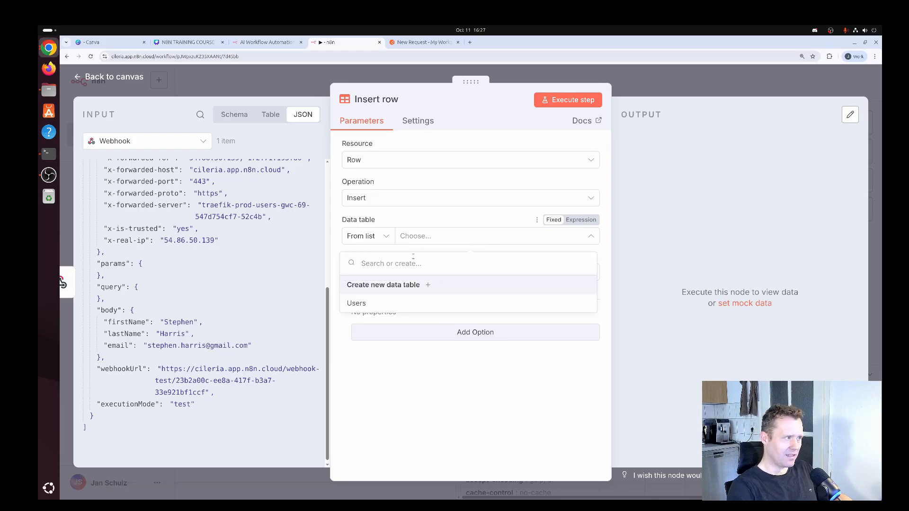
pyautogui.click(360, 304)
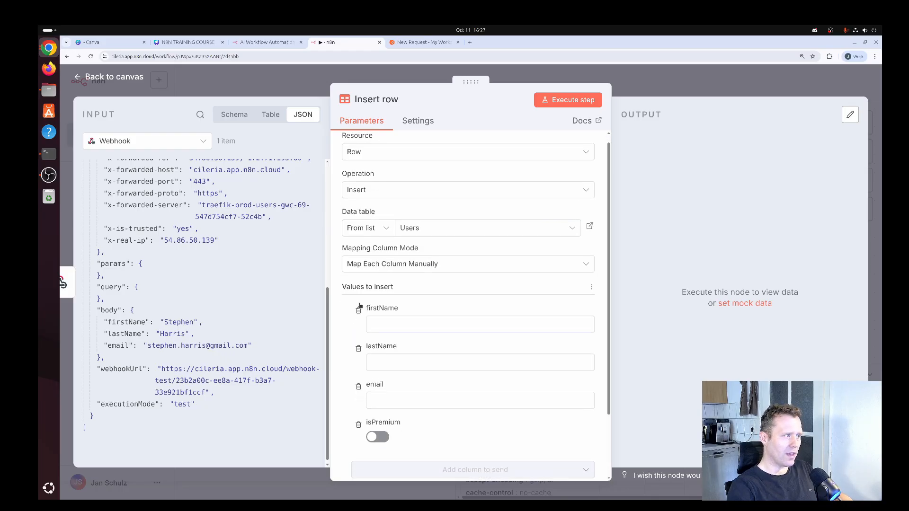
pyautogui.scroll(-3, 398, 280)
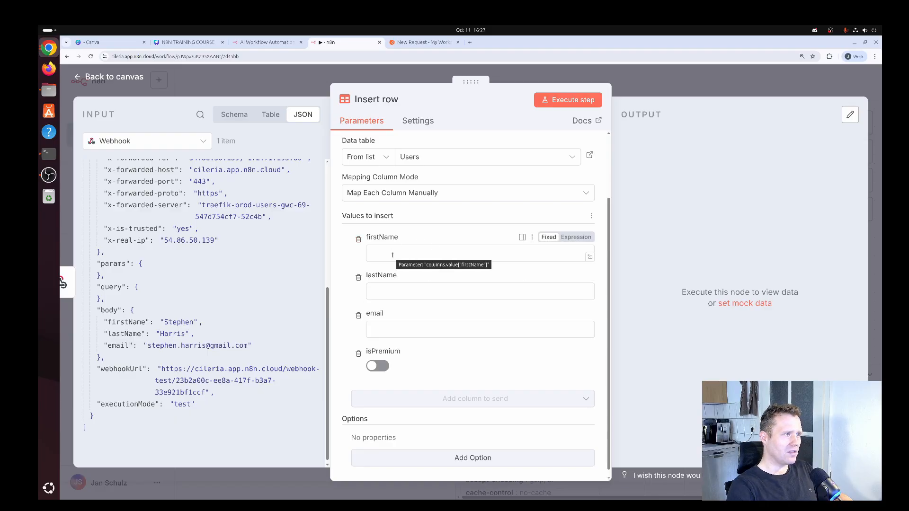
# - Map firstName, lastName and email to {{ $json.body.firstName }}, {{ $json.body.lastName }} and {{ $json.body.email }}
pyautogui.click(576, 237)
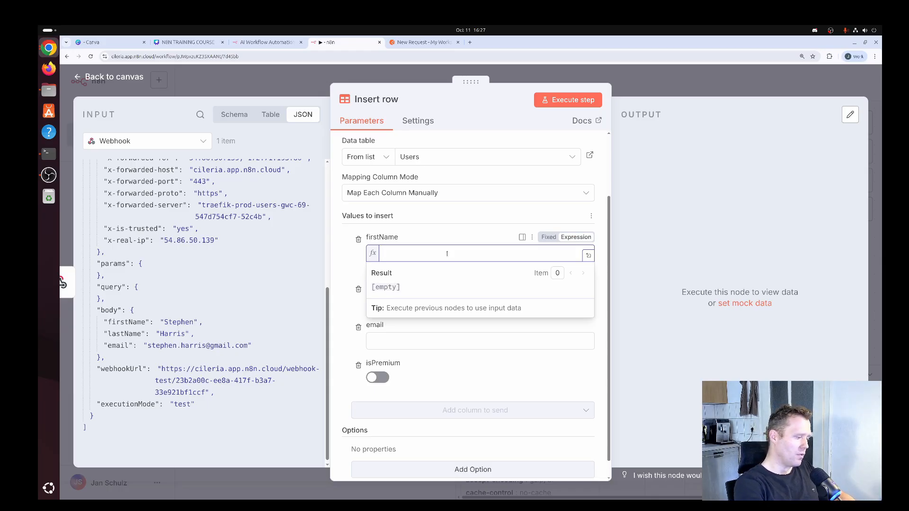
pyautogui.write('{{ $')
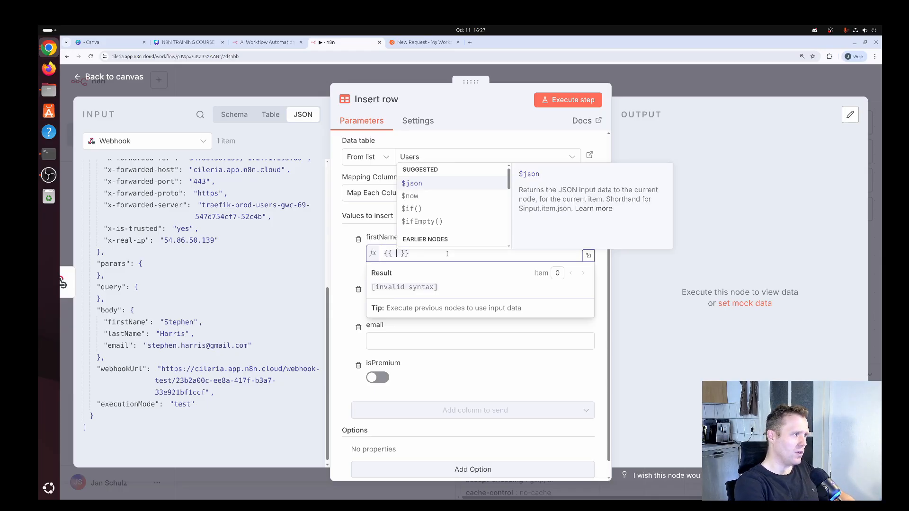
pyautogui.write('json')
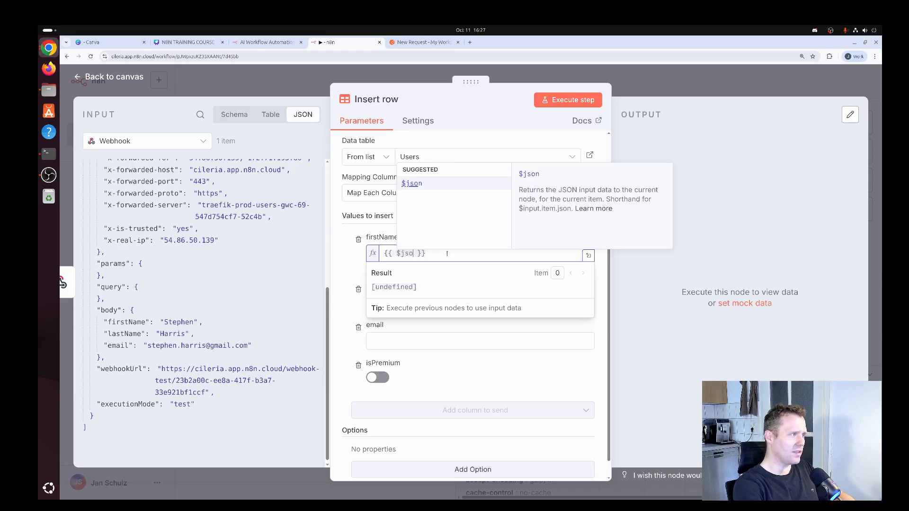
pyautogui.write('.body')
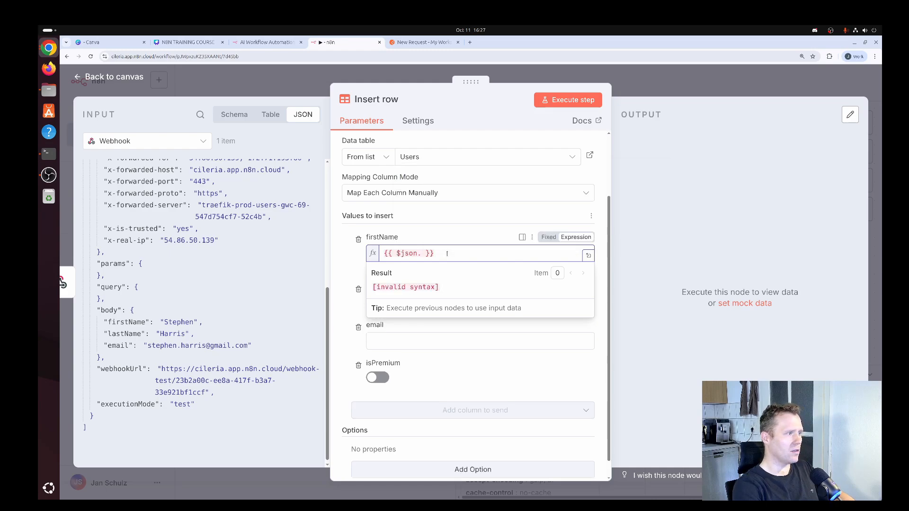
pyautogui.write('.fi')
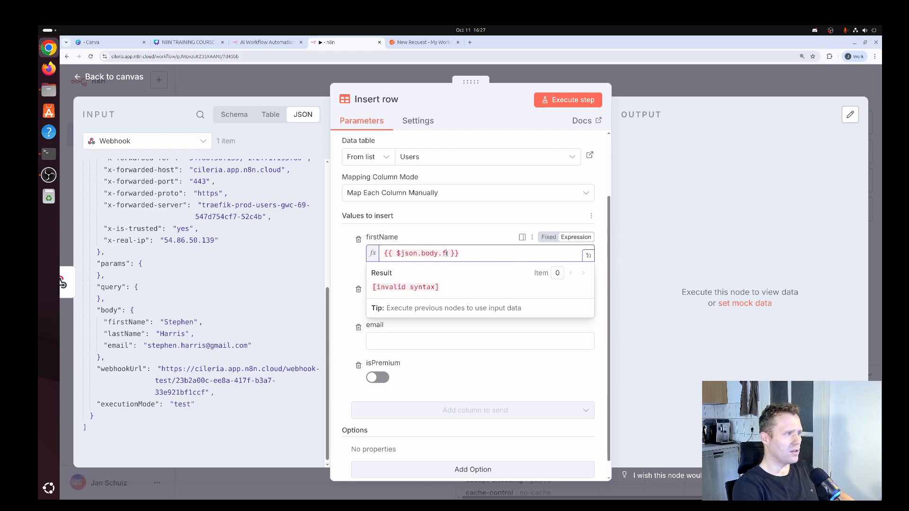
pyautogui.write('rstName')
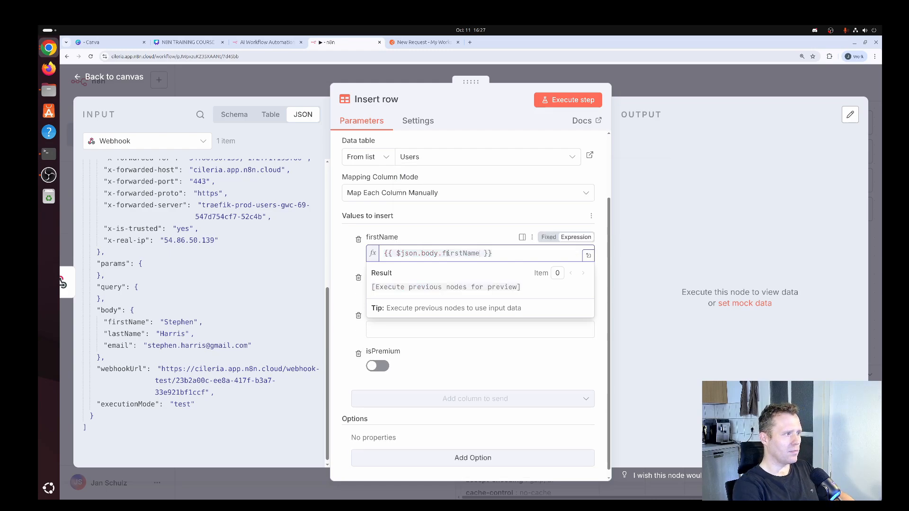
pyautogui.click(349, 255)
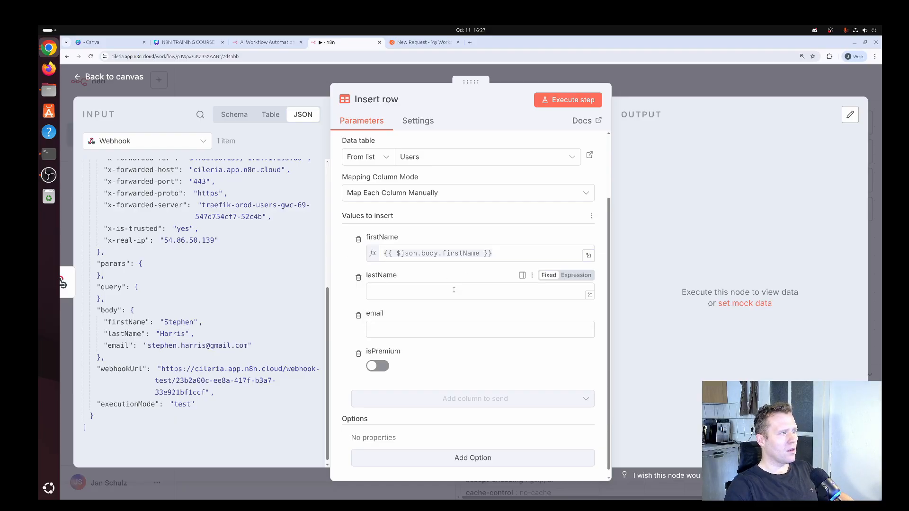
pyautogui.click(576, 275)
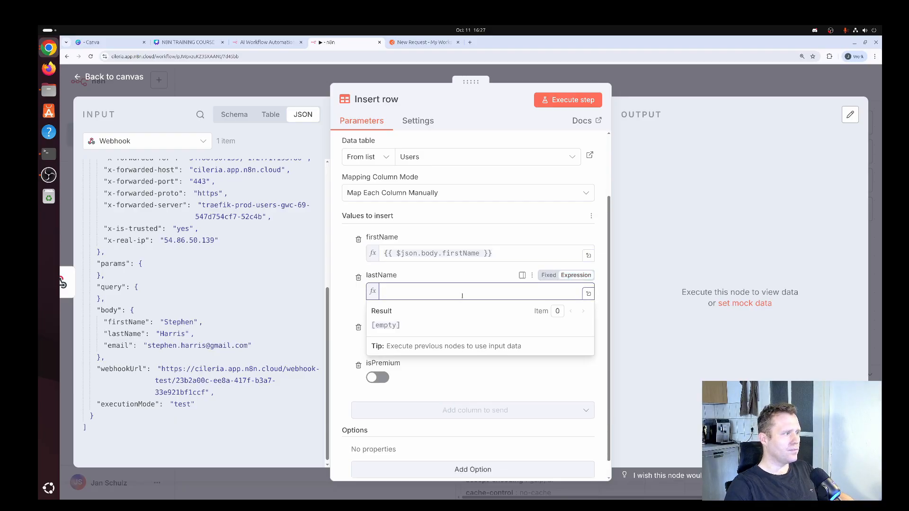
pyautogui.write('{{ ')
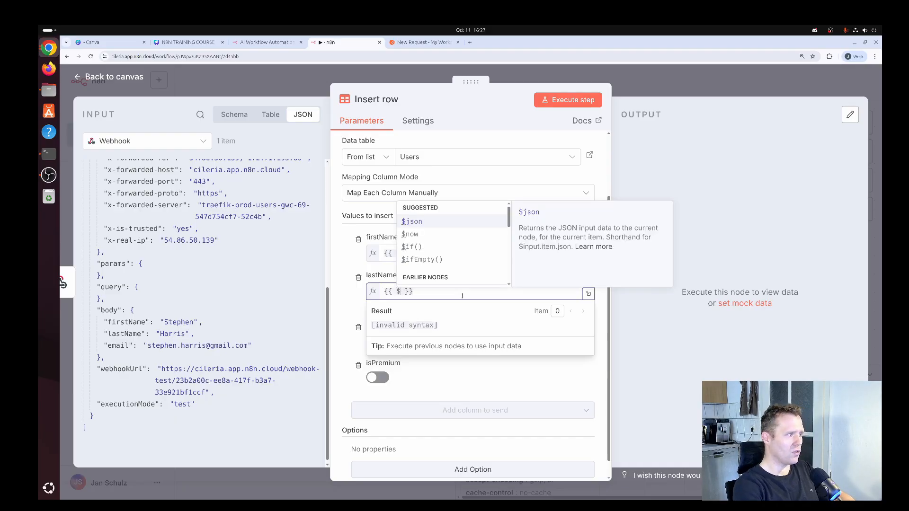
pyautogui.write('$json.')
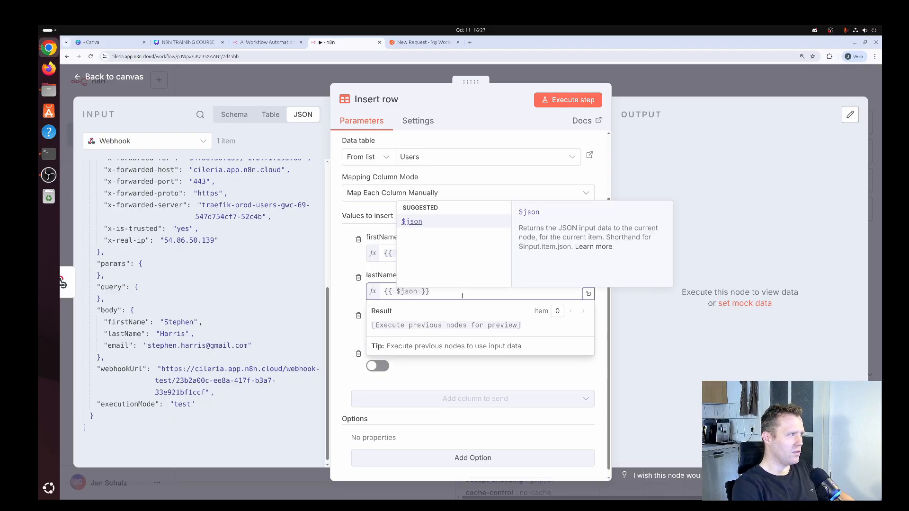
pyautogui.write('body.las')
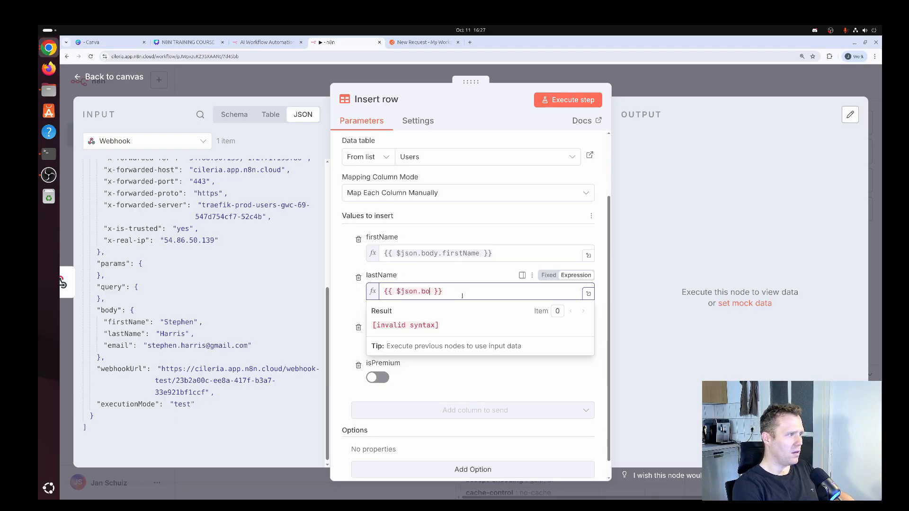
pyautogui.write('tName')
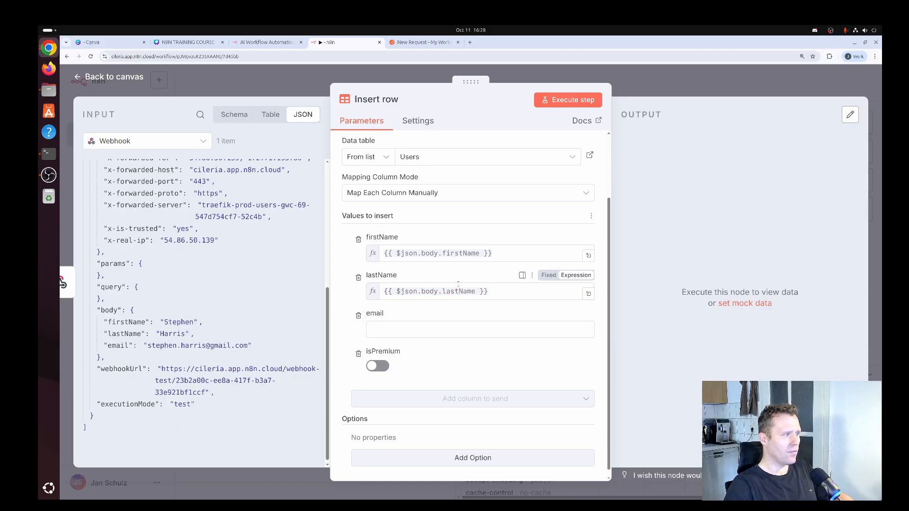
pyautogui.click(506, 328)
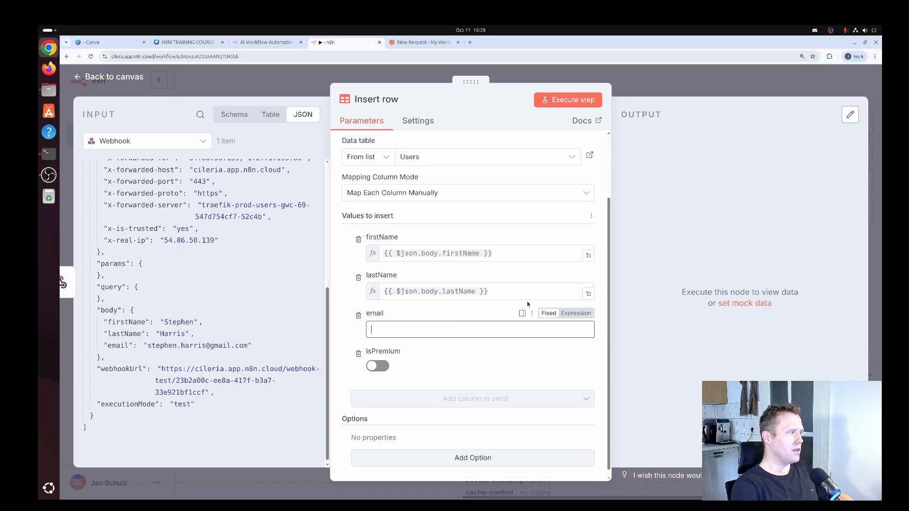
pyautogui.write('$')
pyautogui.press('BackSpace')
pyautogui.write('{{')
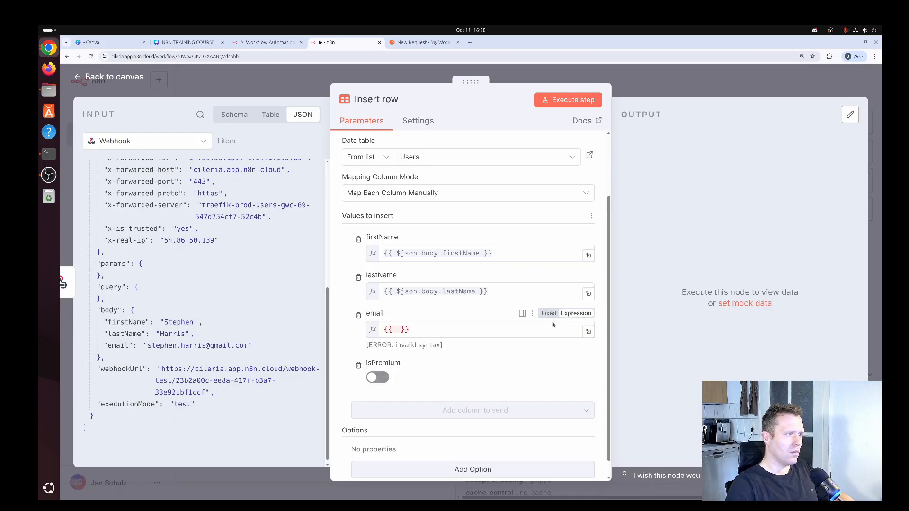
pyautogui.click(461, 331)
pyautogui.write('$json.')
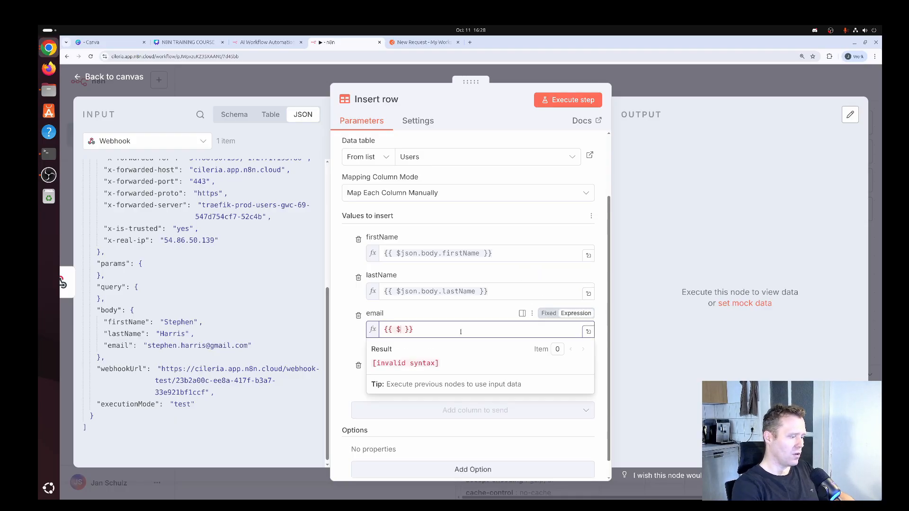
pyautogui.write('body.email')
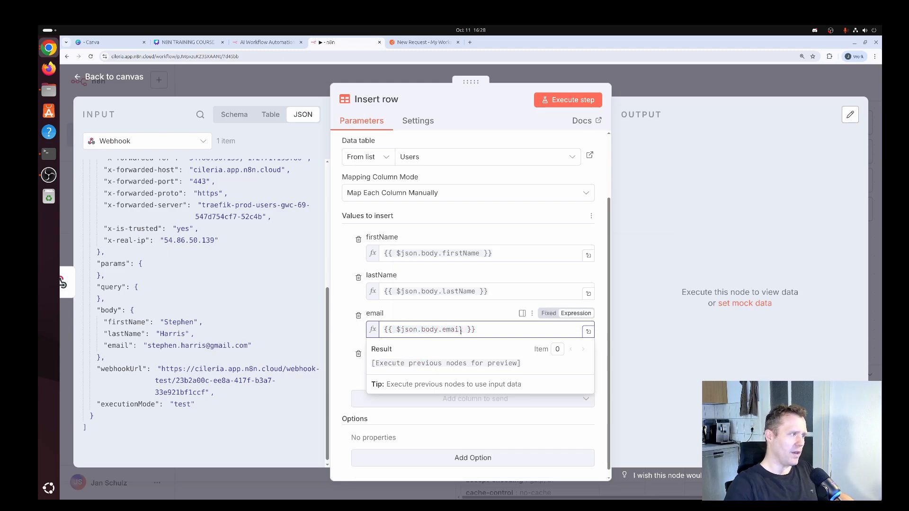
pyautogui.click(344, 256)
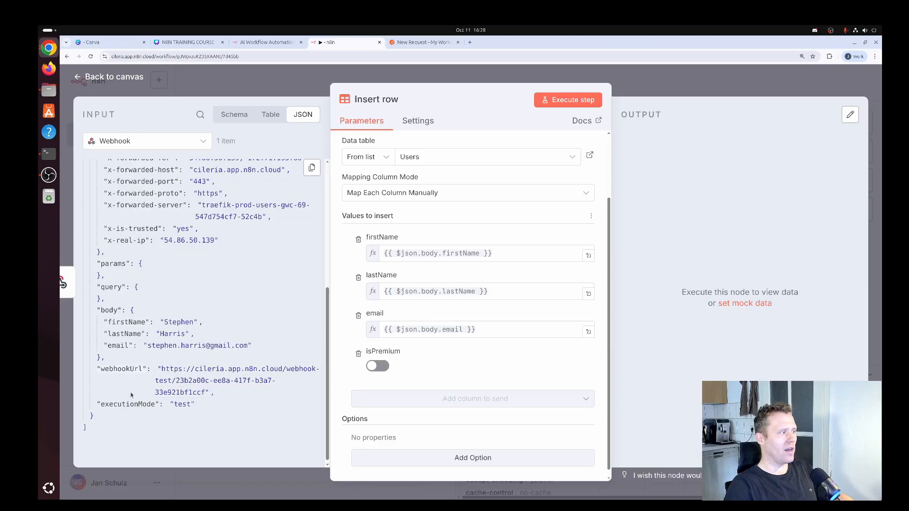
# - Execute the Insert row step, check the new row with id 7 in the output, and return to the canvas
pyautogui.click(573, 100)
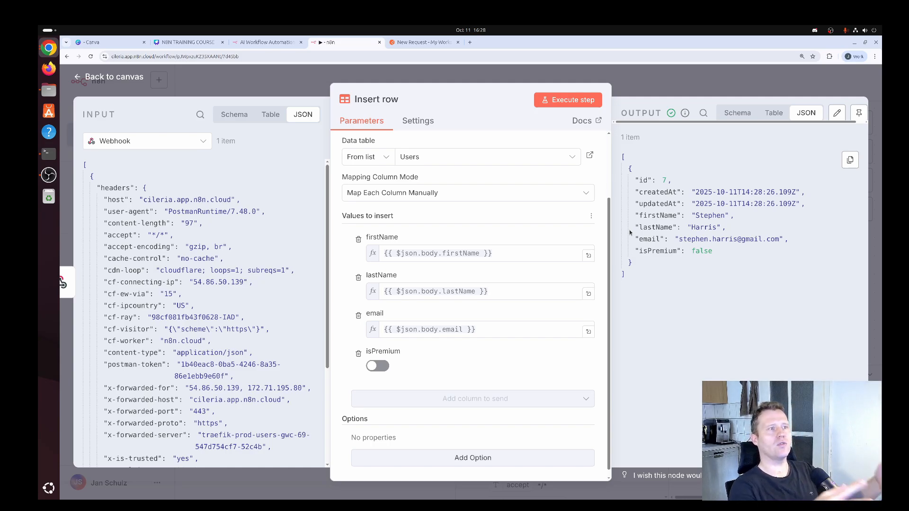
pyautogui.moveTo(632, 180); pyautogui.dragTo(677, 181)
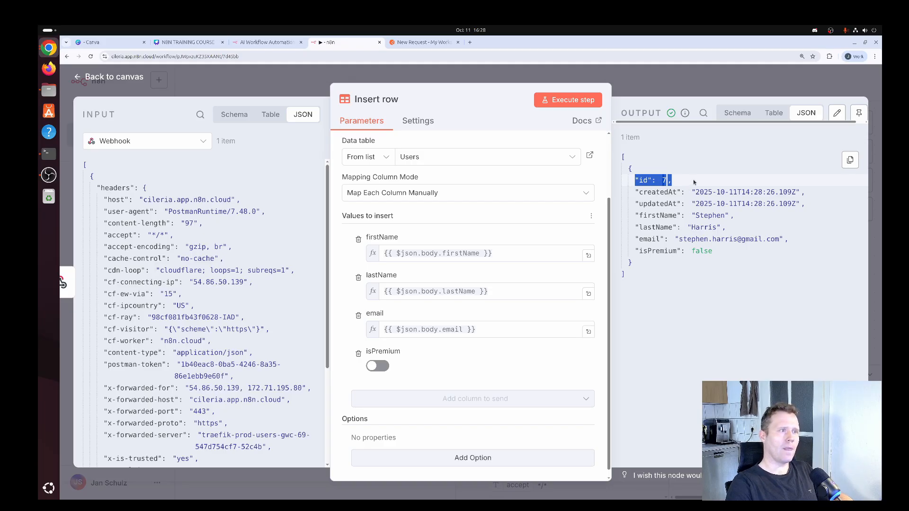
pyautogui.click(693, 182)
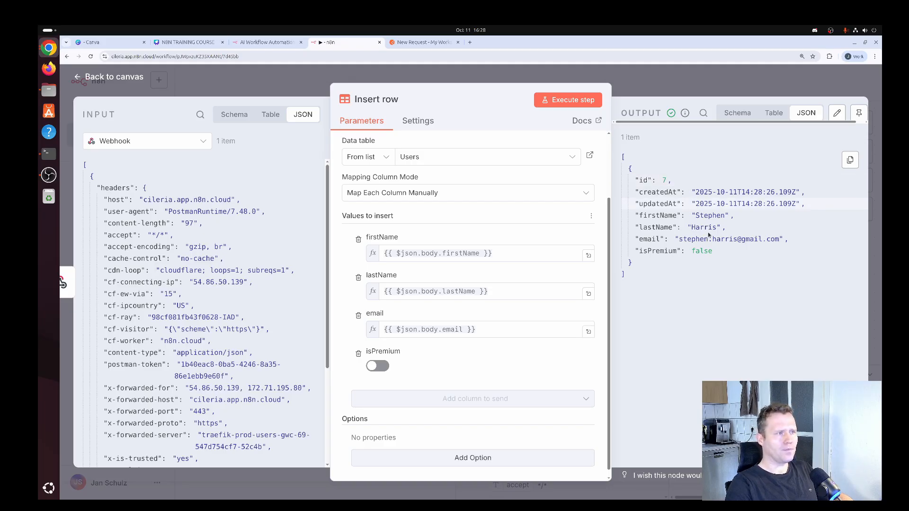
pyautogui.click(137, 79)
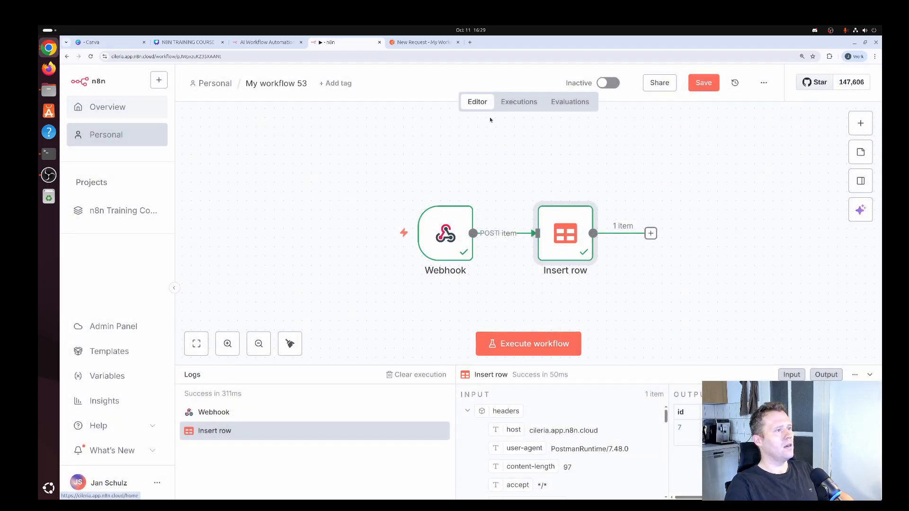
# - Save the workflow and open the Users data table from Overview
pyautogui.click(709, 86)
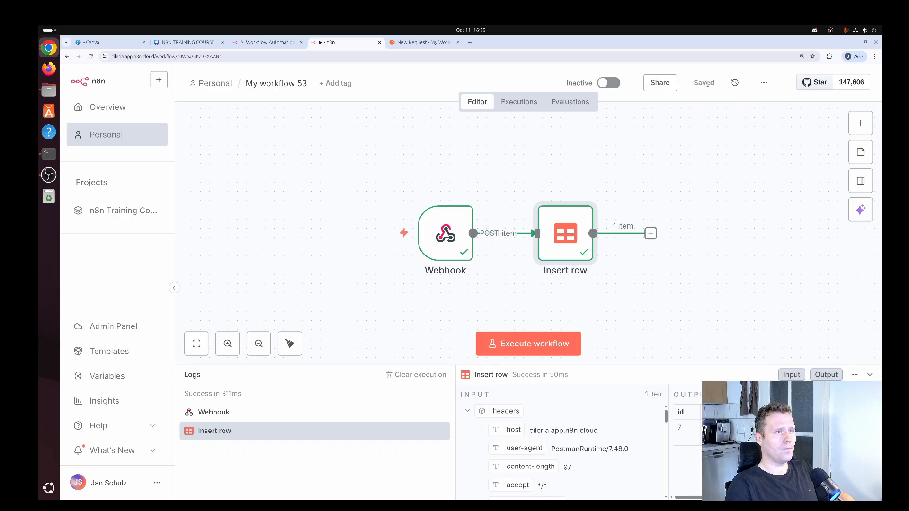
pyautogui.click(118, 109)
pyautogui.click(421, 222)
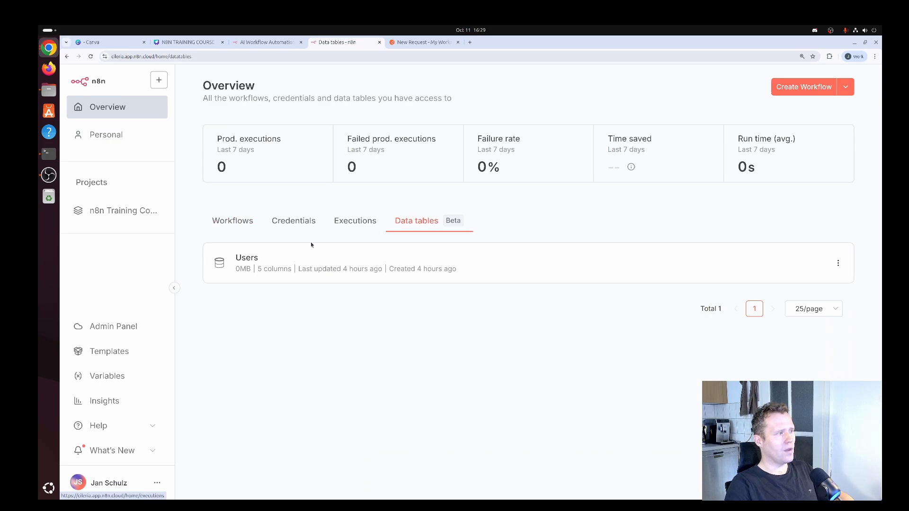
pyautogui.click(246, 259)
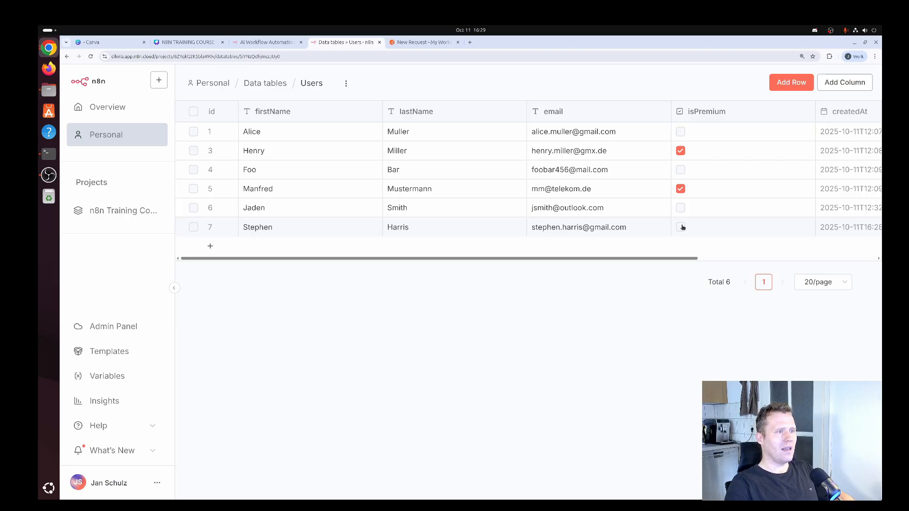
# - Delete the test row with id 7 from Users and go back to Overview
pyautogui.moveTo(527, 260); pyautogui.dragTo(345, 260)
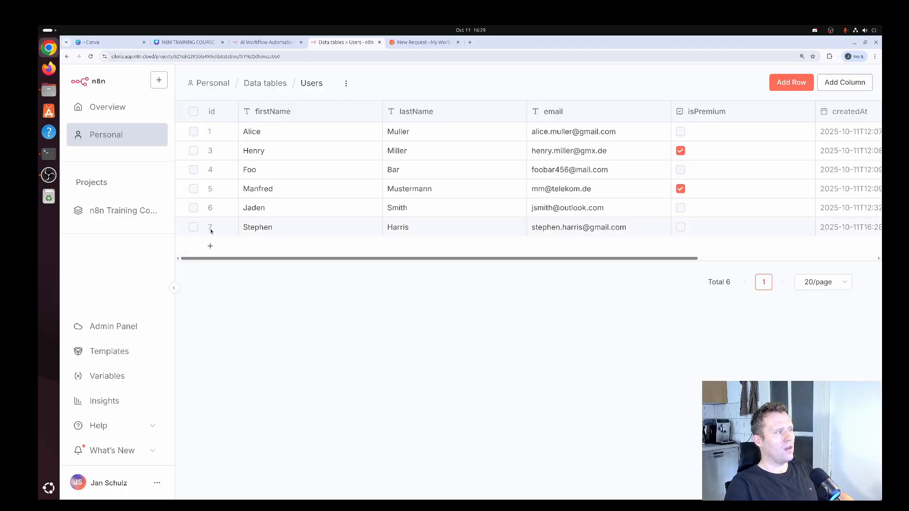
pyautogui.click(193, 228)
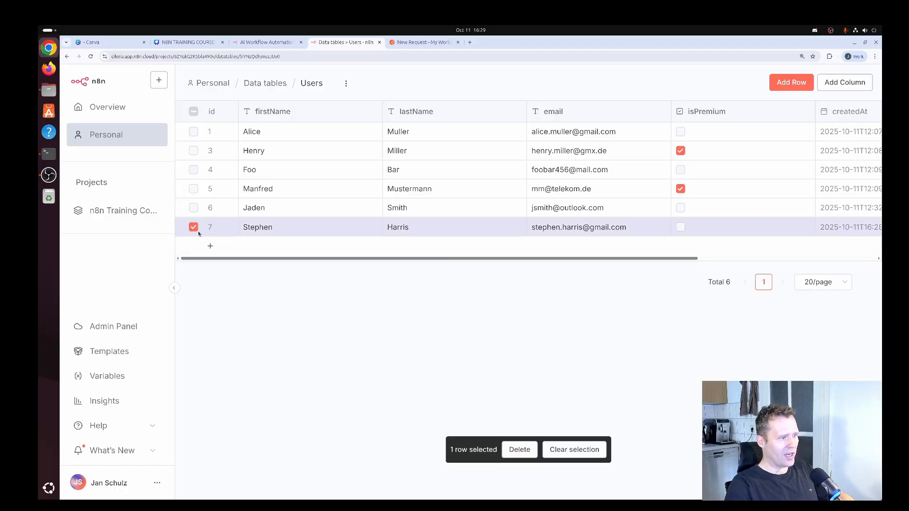
pyautogui.click(520, 450)
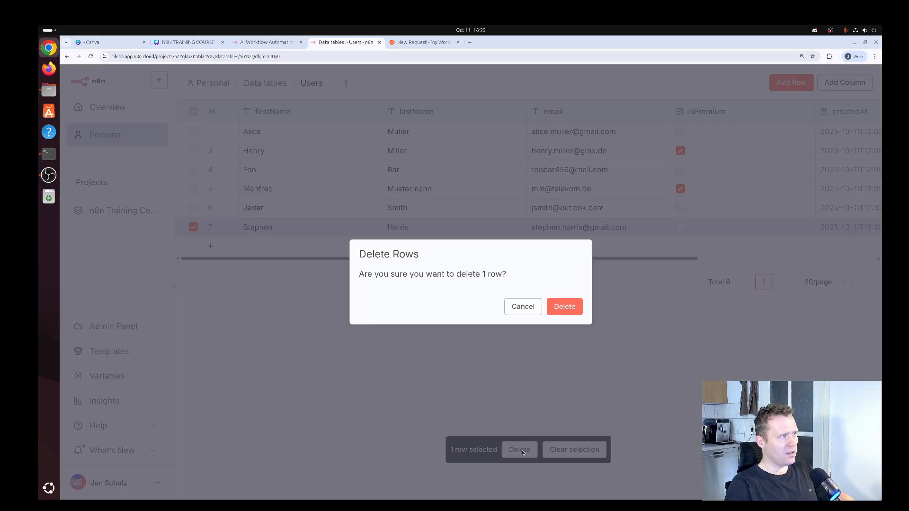
pyautogui.click(563, 308)
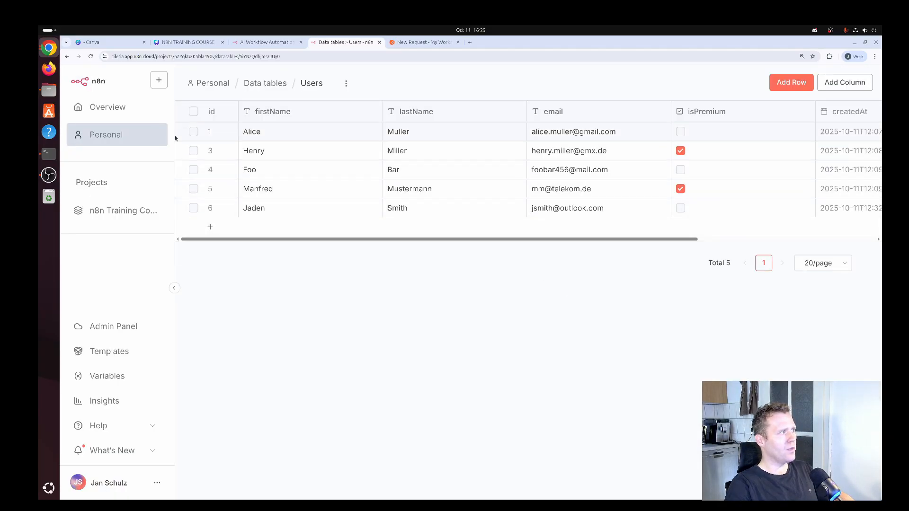
pyautogui.click(133, 109)
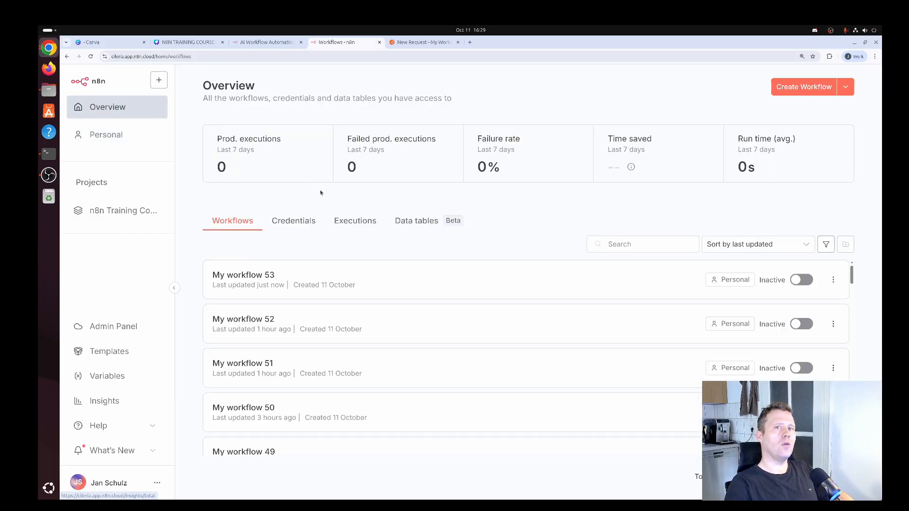
# - Open My workflow 53, execute it to await a webhook call, and switch to Postman
pyautogui.click(301, 287)
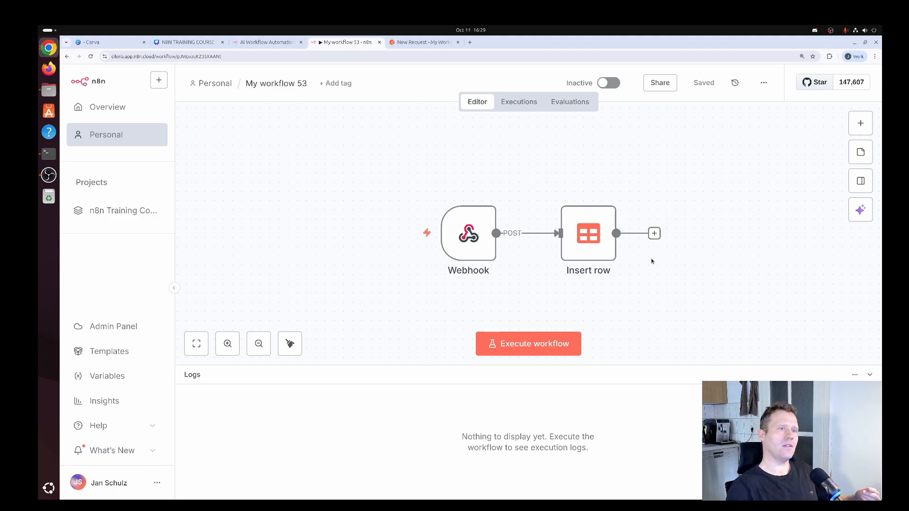
pyautogui.click(549, 344)
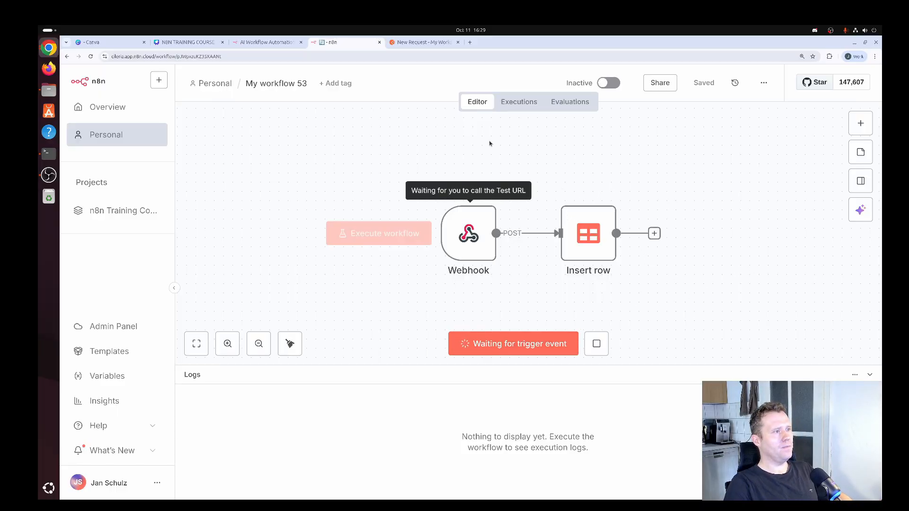
pyautogui.click(424, 43)
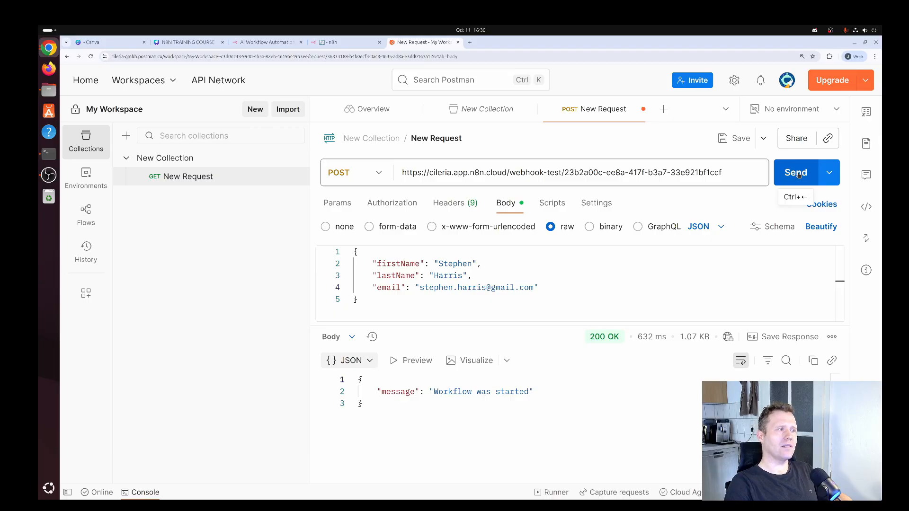
# - Append 123 to firstName, lastName and both email name parts, then resend the POST, getting 404
pyautogui.click(473, 263)
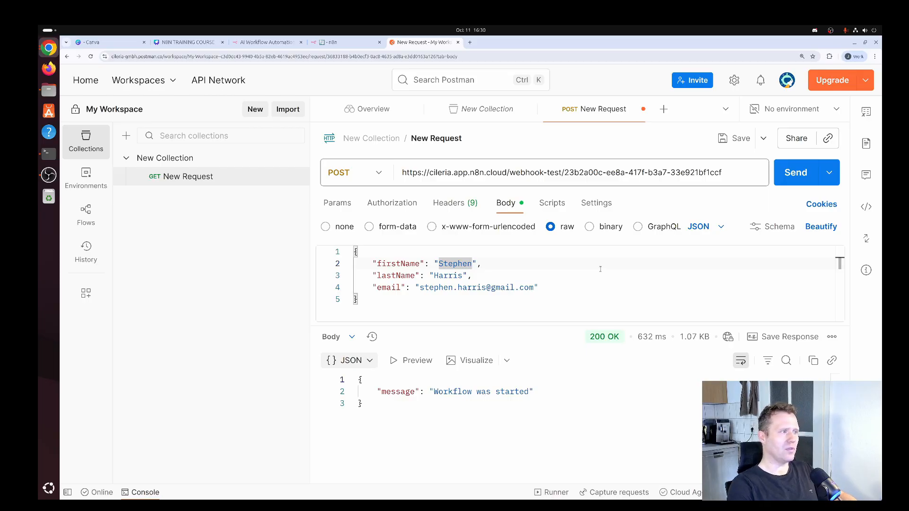
pyautogui.write('123')
pyautogui.press('Down')
pyautogui.press('Left')
pyautogui.press('Left')
pyautogui.write('123')
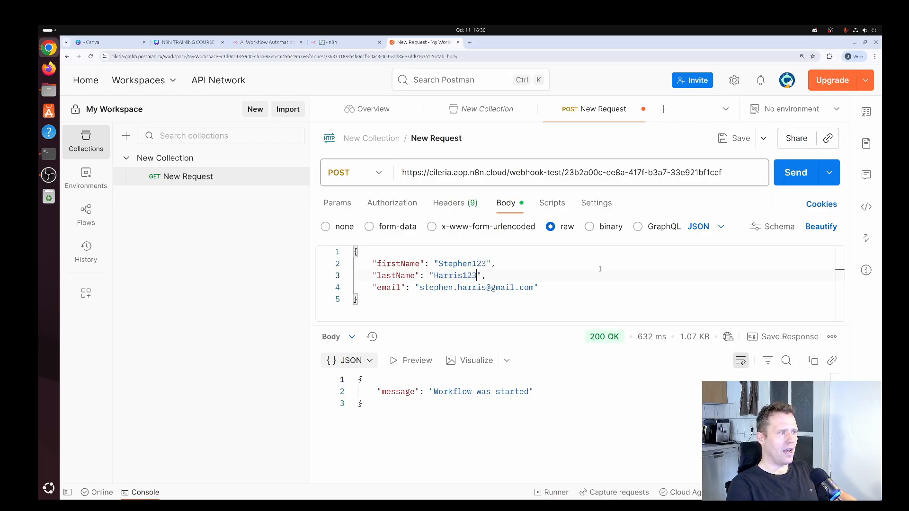
pyautogui.press('Down')
pyautogui.press('Left')
pyautogui.press('Left')
pyautogui.press('Left')
pyautogui.press('Left')
pyautogui.press('Left')
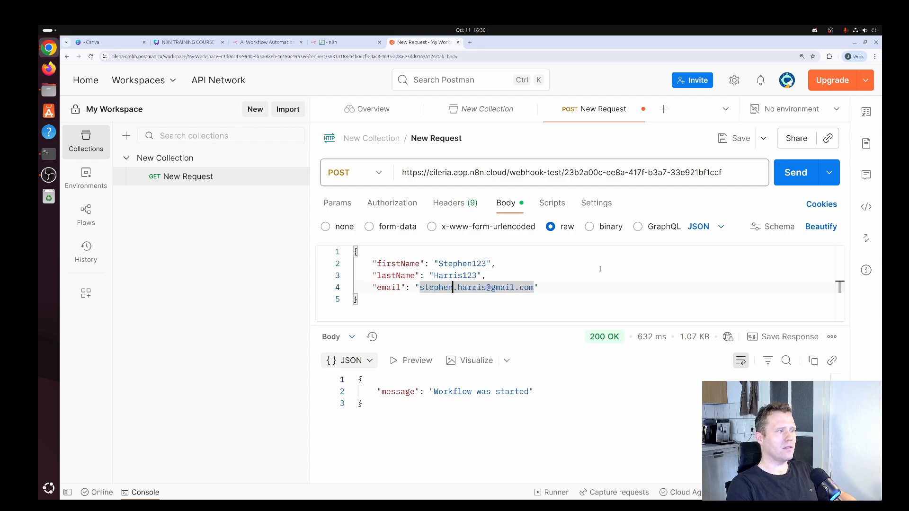
pyautogui.write('123')
pyautogui.press('Right')
pyautogui.press('Right')
pyautogui.press('Right')
pyautogui.press('Right')
pyautogui.press('Right')
pyautogui.press('Right')
pyautogui.press('Right')
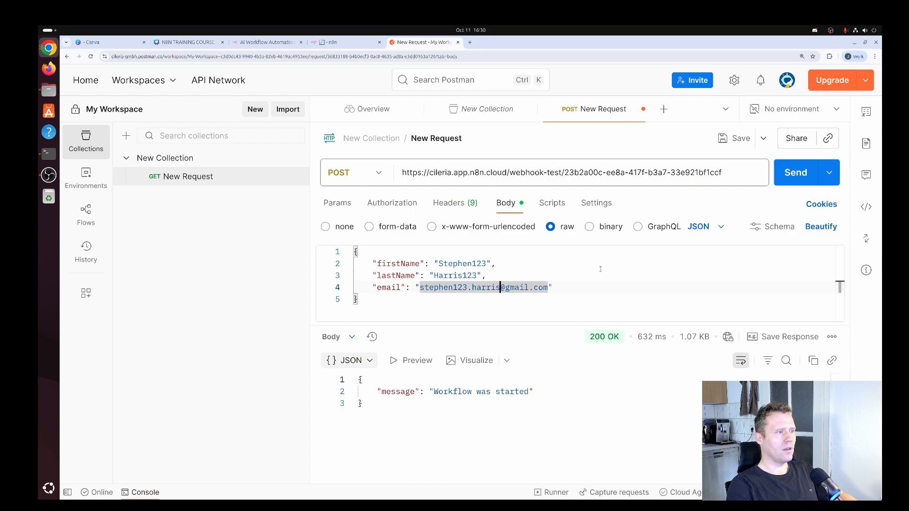
pyautogui.write('123')
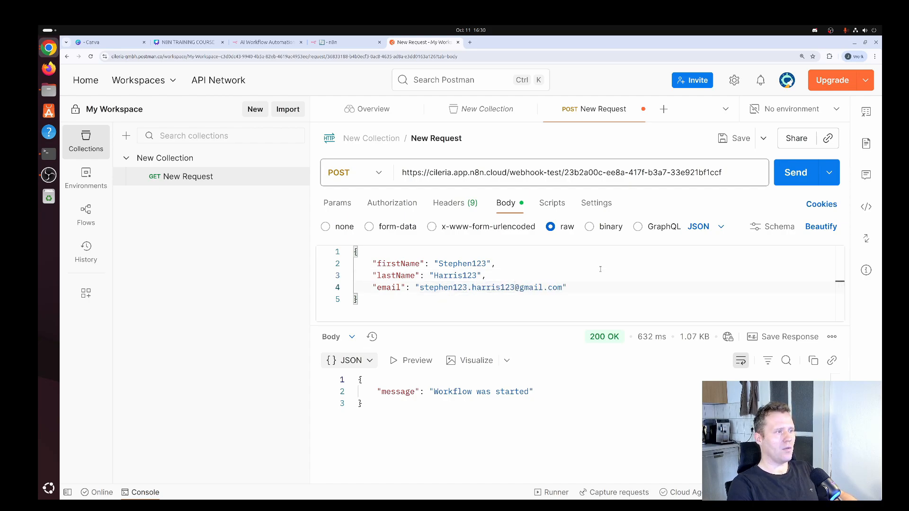
pyautogui.click(688, 201)
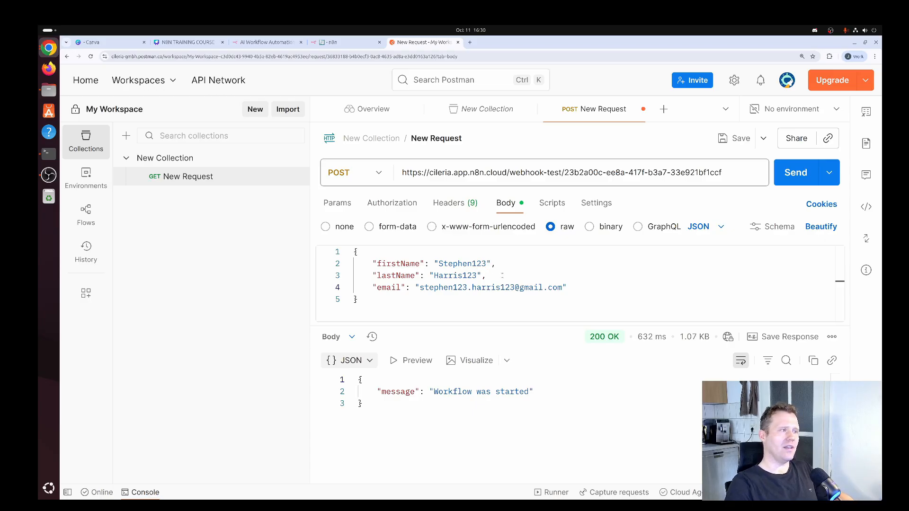
pyautogui.click(803, 174)
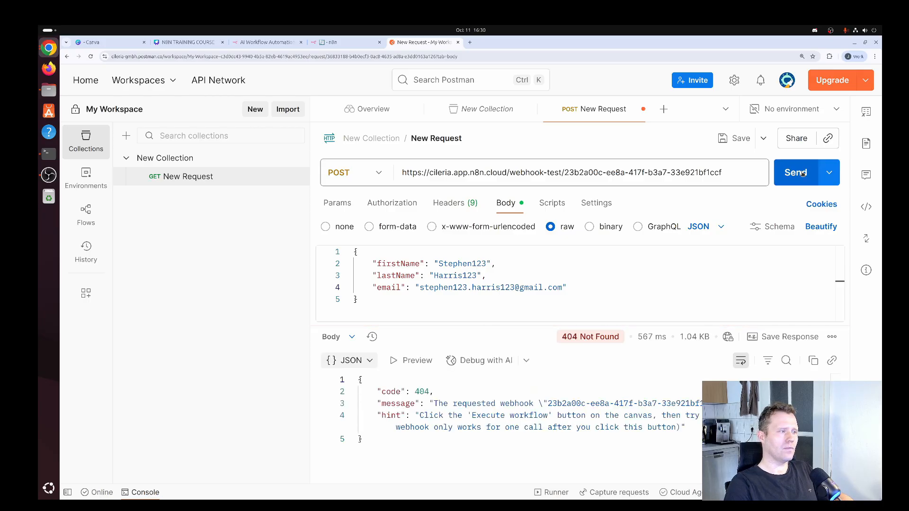
# - Execute the workflow, resend the POST from Postman, and check that Webhook and Insert row ran successfully
pyautogui.click(357, 45)
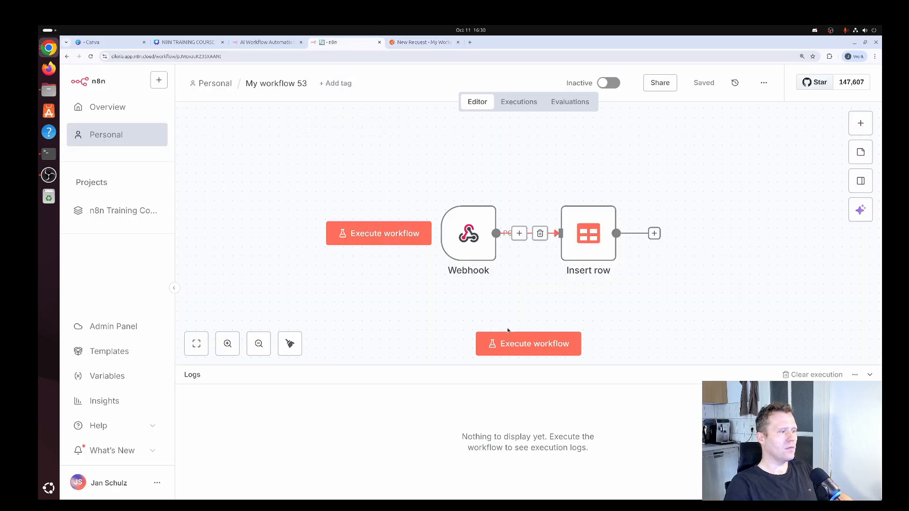
pyautogui.doubleClick(472, 237)
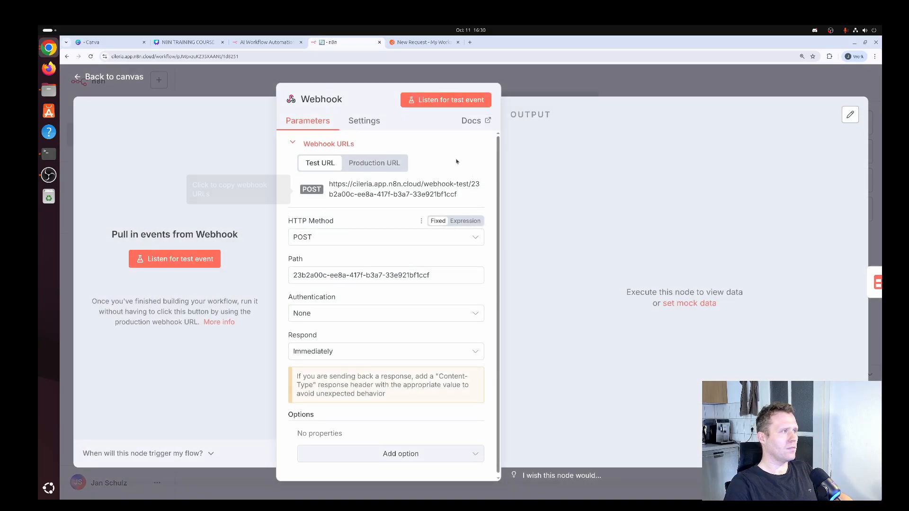
pyautogui.click(139, 76)
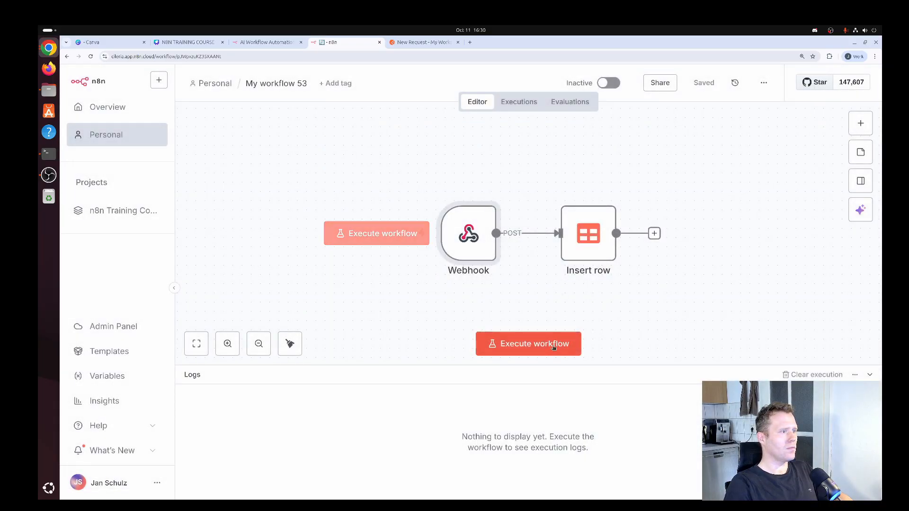
pyautogui.click(535, 343)
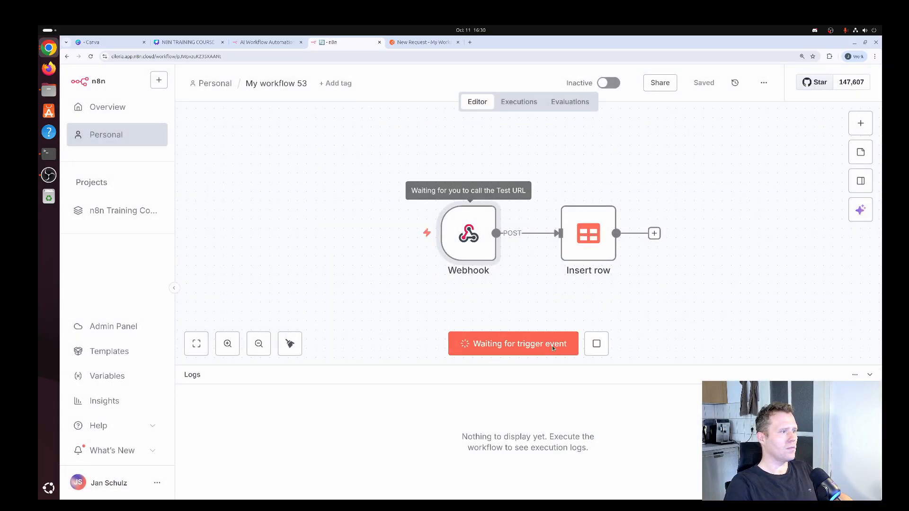
pyautogui.click(423, 42)
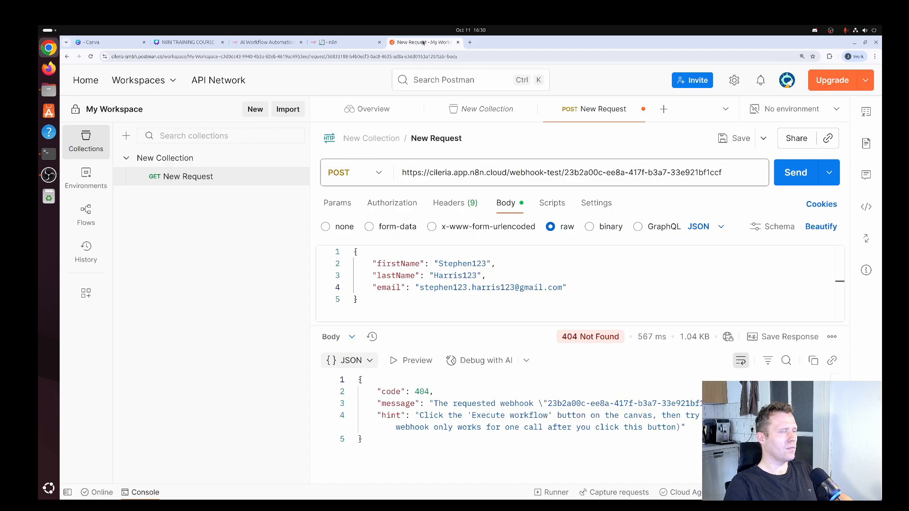
pyautogui.click(794, 177)
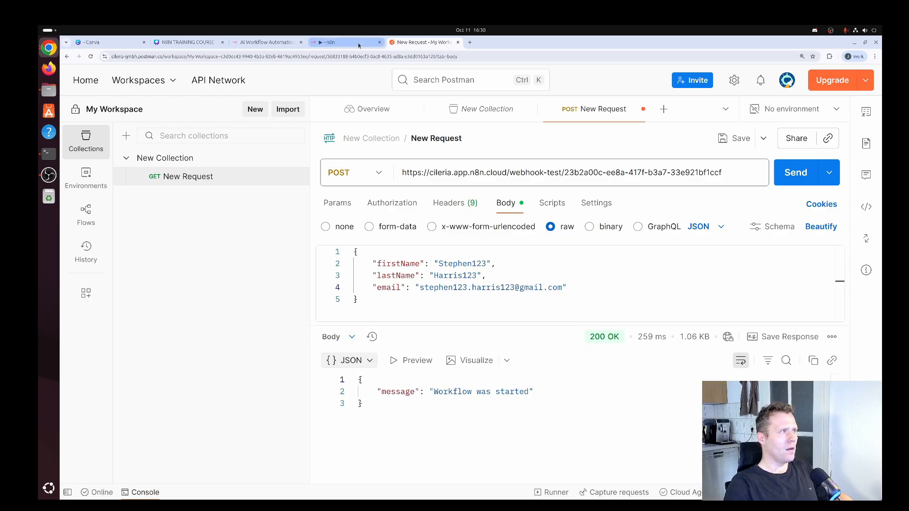
pyautogui.click(331, 42)
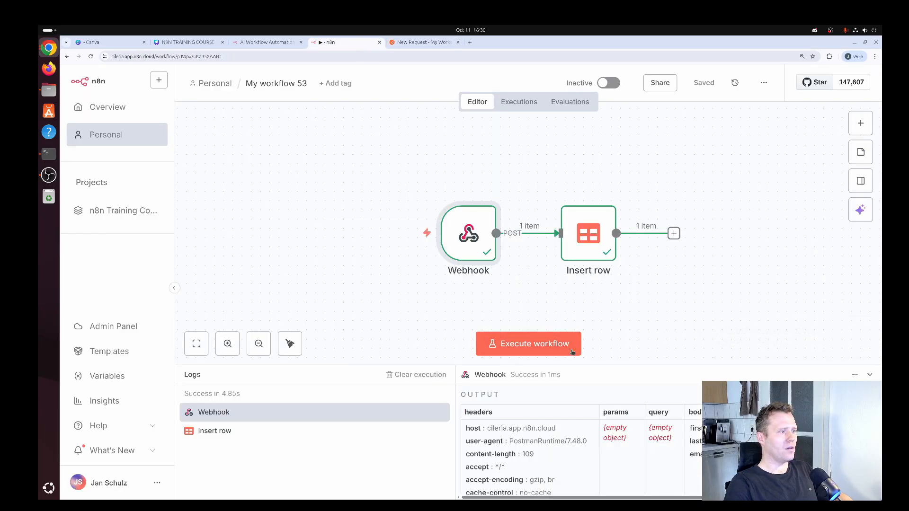
pyautogui.click(441, 43)
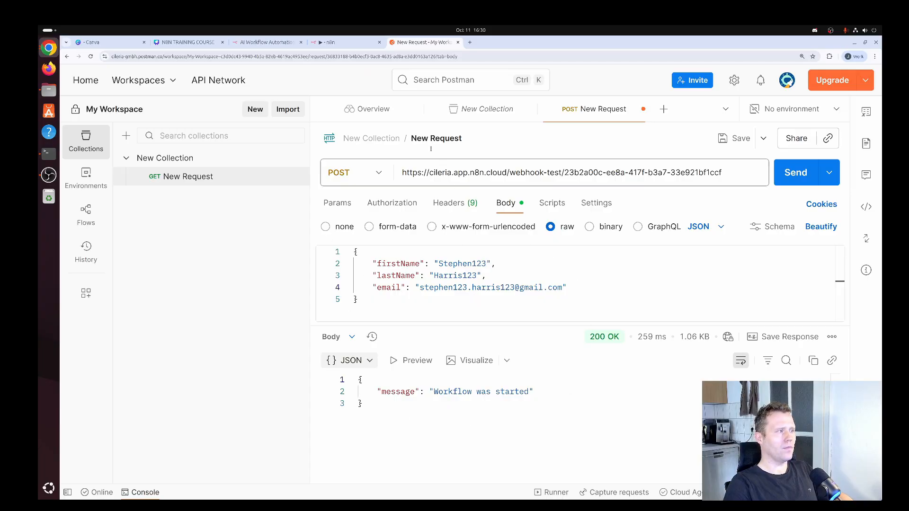
pyautogui.click(344, 45)
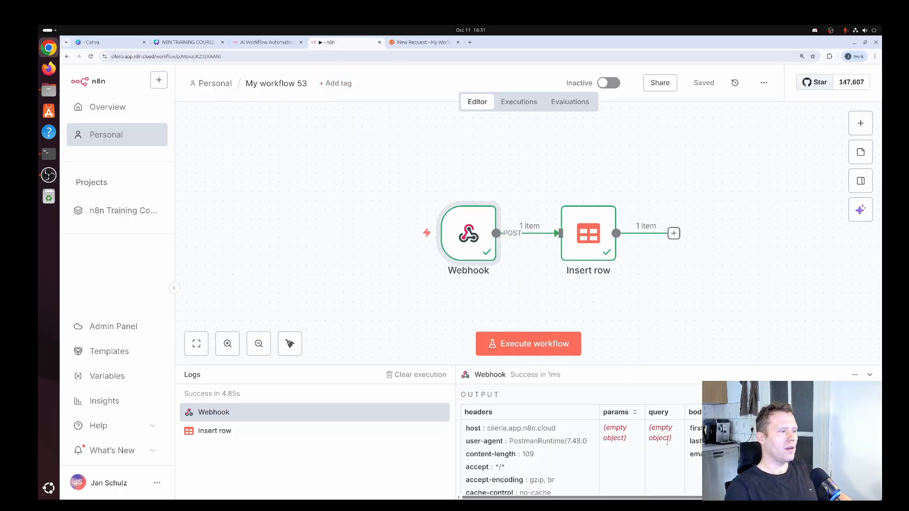
pyautogui.moveTo(611, 498); pyautogui.dragTo(734, 502)
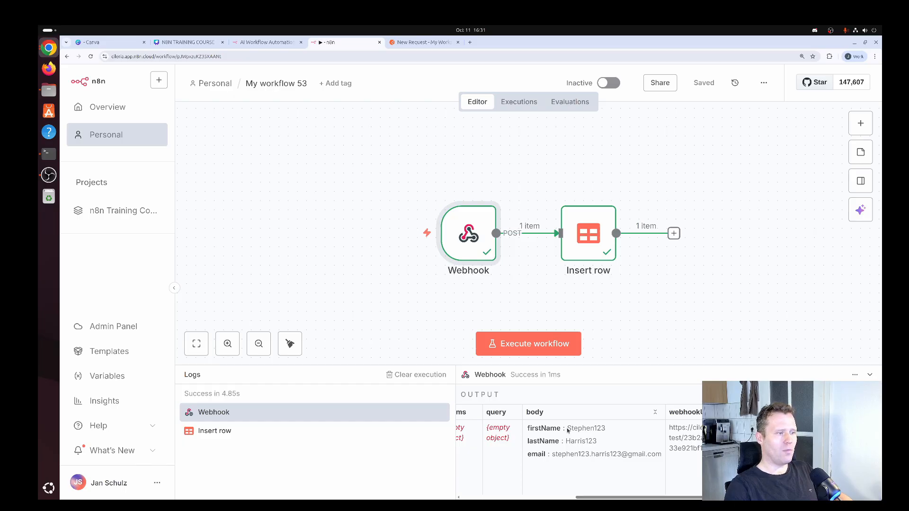
pyautogui.moveTo(568, 428); pyautogui.dragTo(663, 460)
pyautogui.click(596, 429)
pyautogui.click(577, 440)
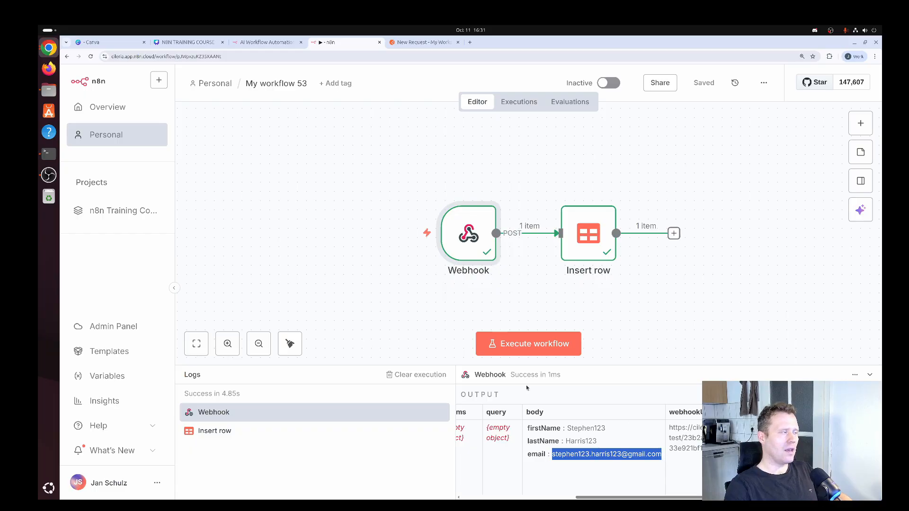
pyautogui.moveTo(339, 231)
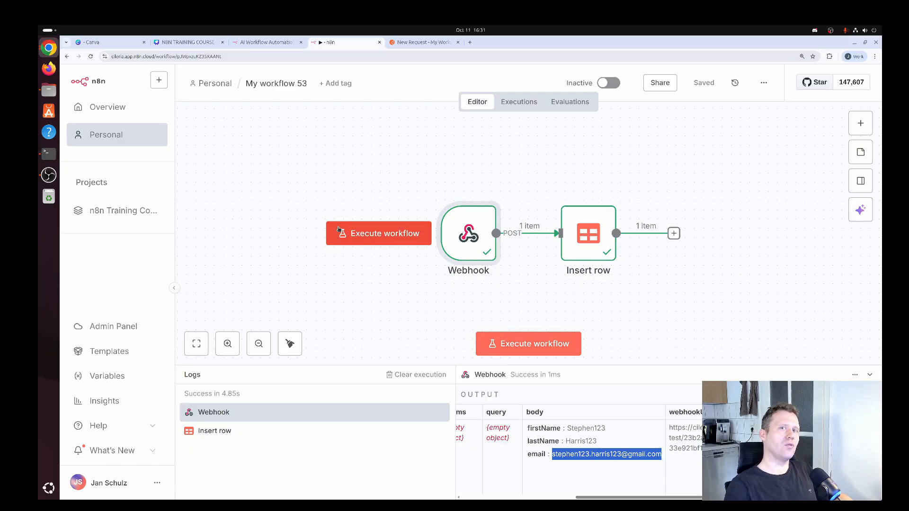
# - Open the Users table from Overview's Data tables list to review the inserted rows
pyautogui.click(127, 110)
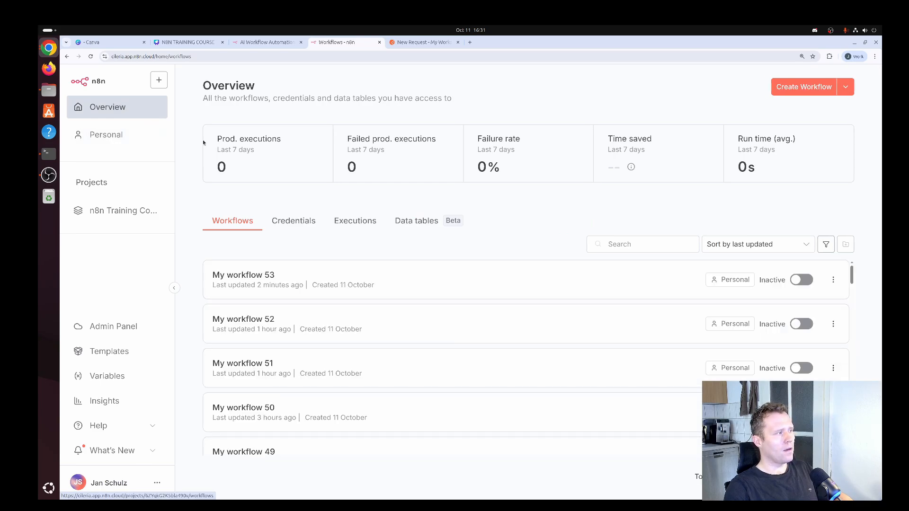
pyautogui.click(404, 223)
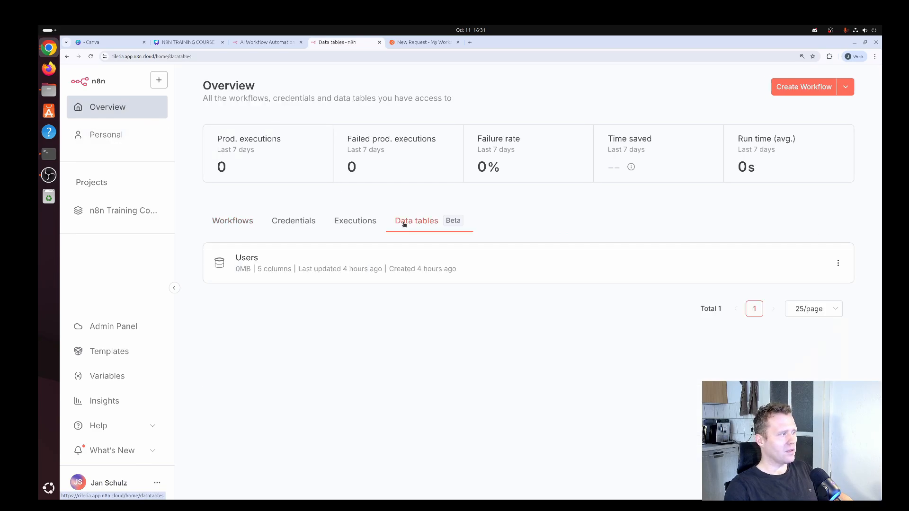
pyautogui.click(350, 268)
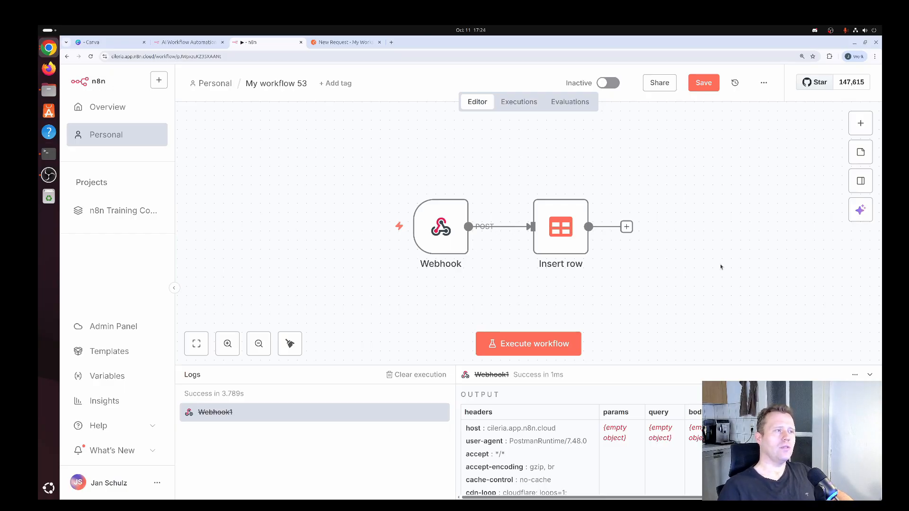
# - Marquee-select the Webhook and Insert row nodes and drag them down-left
pyautogui.moveTo(660, 162); pyautogui.dragTo(388, 274)
pyautogui.moveTo(424, 241); pyautogui.dragTo(377, 287)
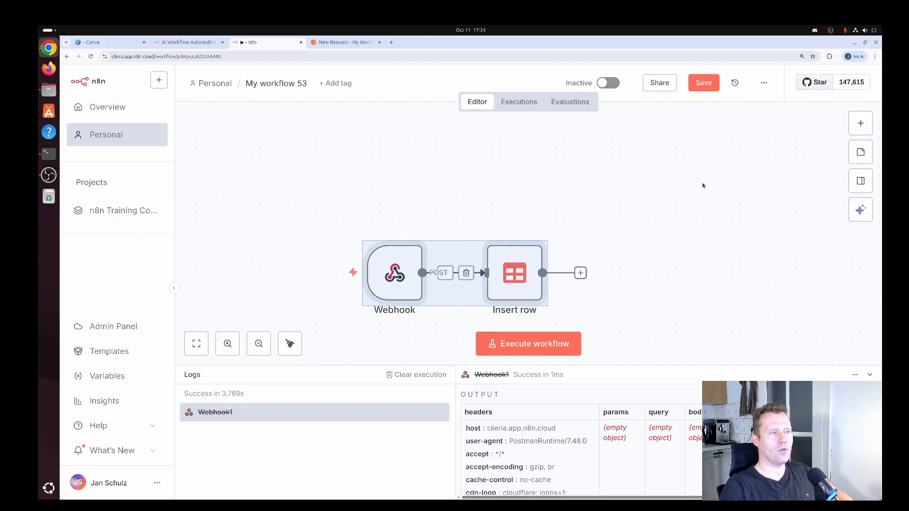
# - Add a second Webhook trigger node, Webhook1, and place it above the existing flow
pyautogui.click(863, 126)
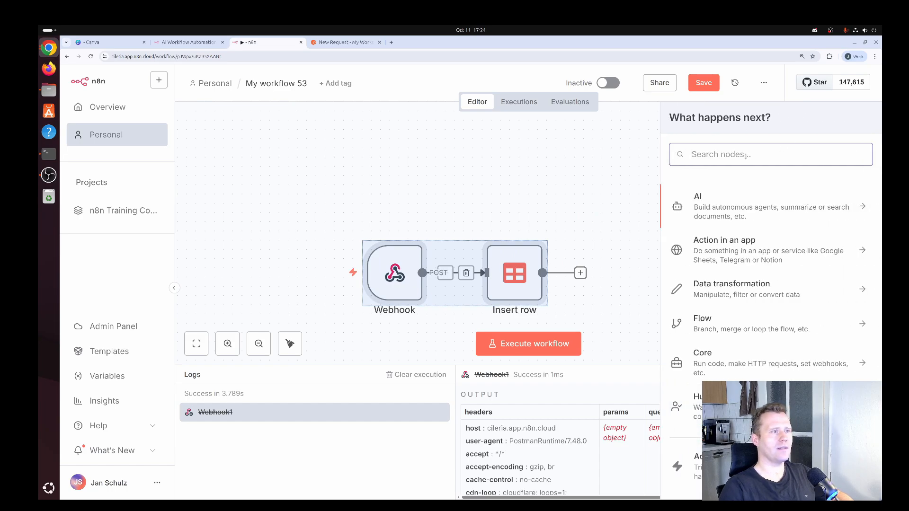
pyautogui.write('webhook')
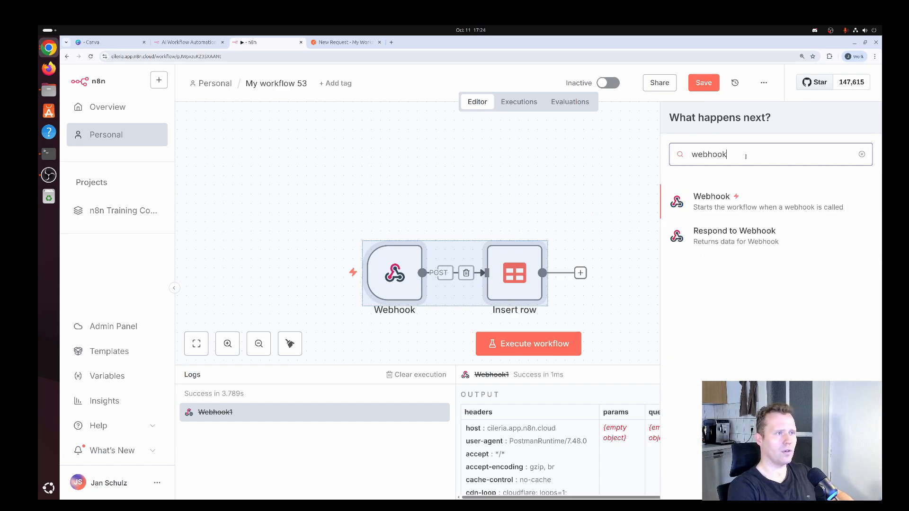
pyautogui.click(721, 195)
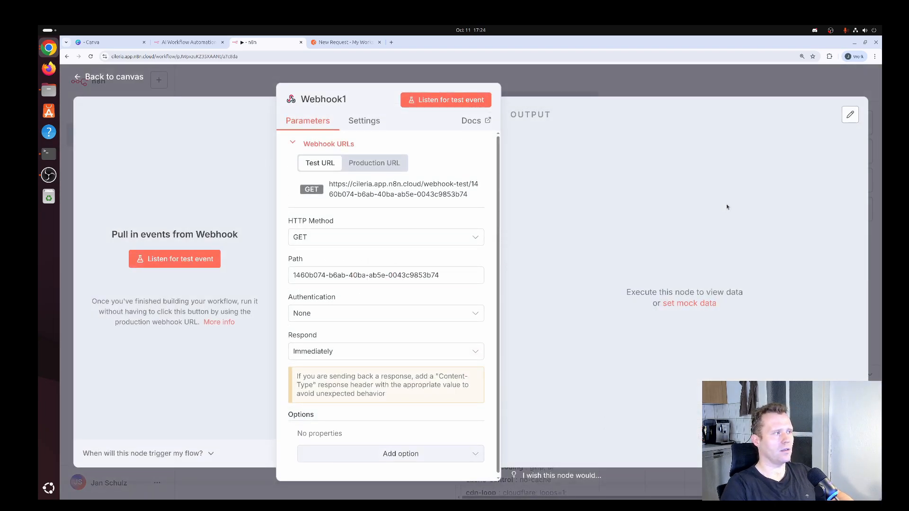
pyautogui.click(124, 81)
pyautogui.moveTo(641, 288); pyautogui.dragTo(402, 190)
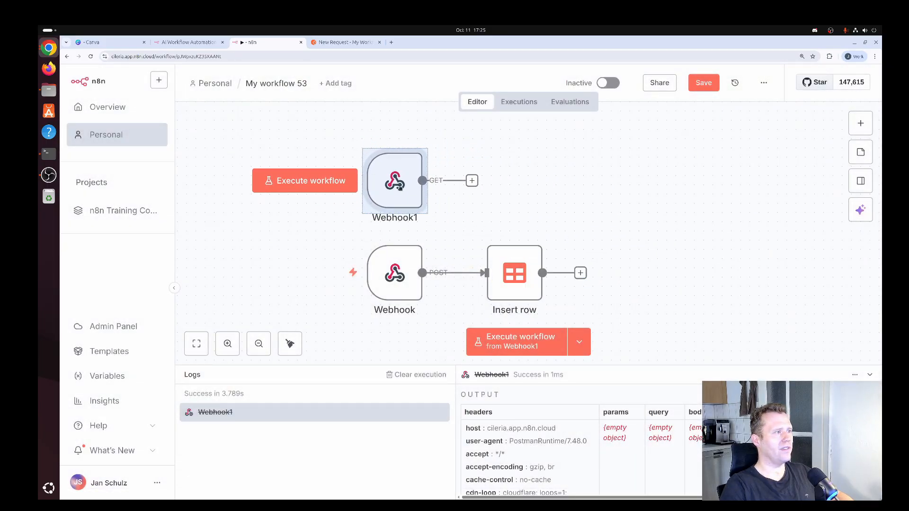
pyautogui.click(528, 207)
# - Copy Webhook1's GET test URL, start listening for a test event, and switch to Postman
pyautogui.moveTo(396, 184)
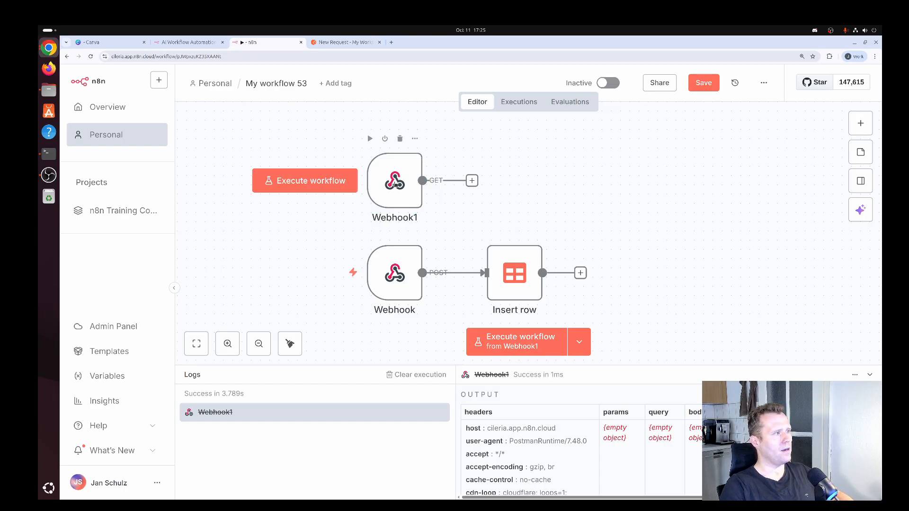
pyautogui.doubleClick(396, 184)
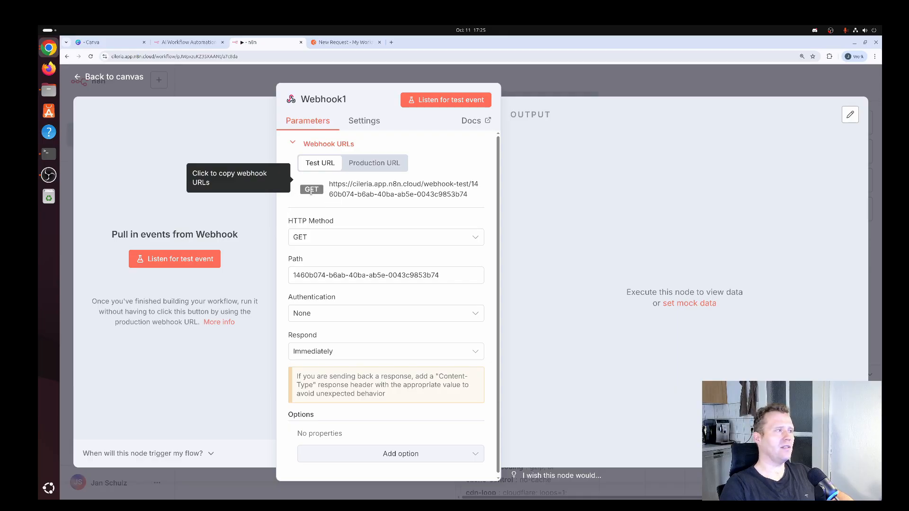
pyautogui.click(379, 190)
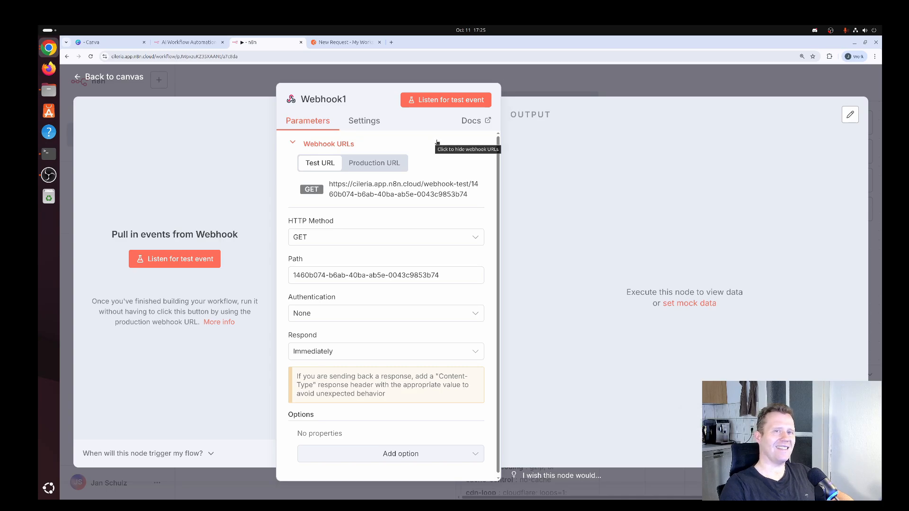
pyautogui.click(448, 102)
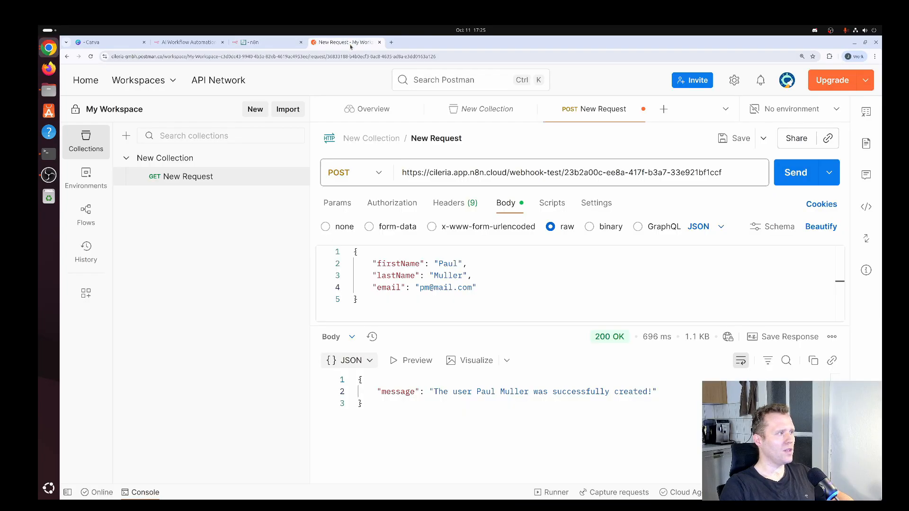
pyautogui.click(349, 43)
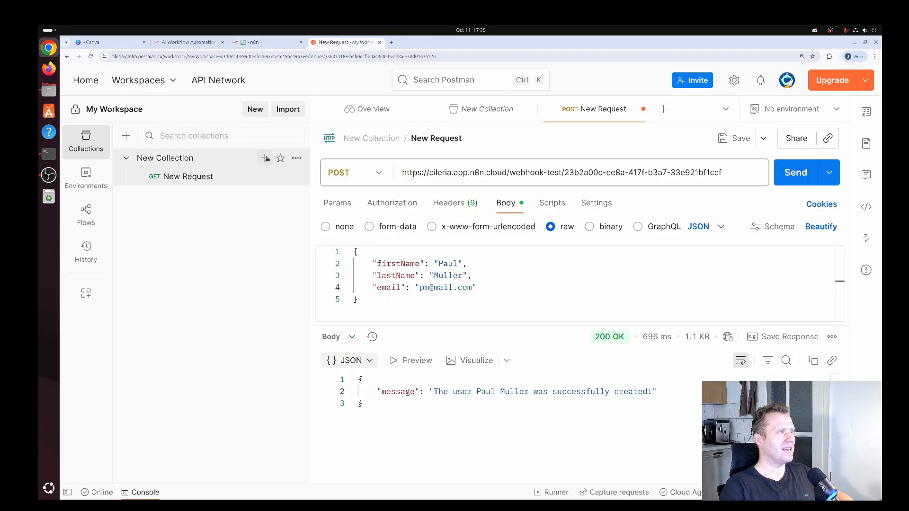
# - Create a new Postman request, paste the webhook test URL, send the GET, and return to n8n
pyautogui.click(265, 159)
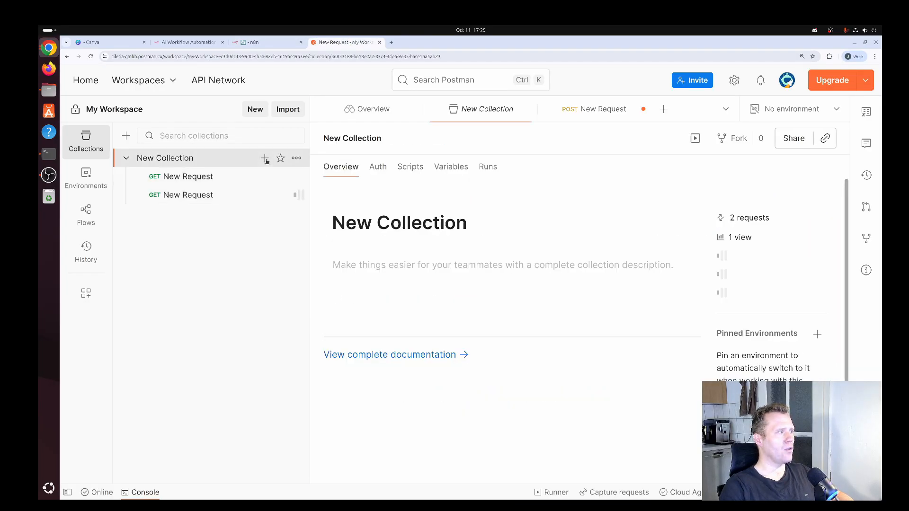
pyautogui.click(472, 179)
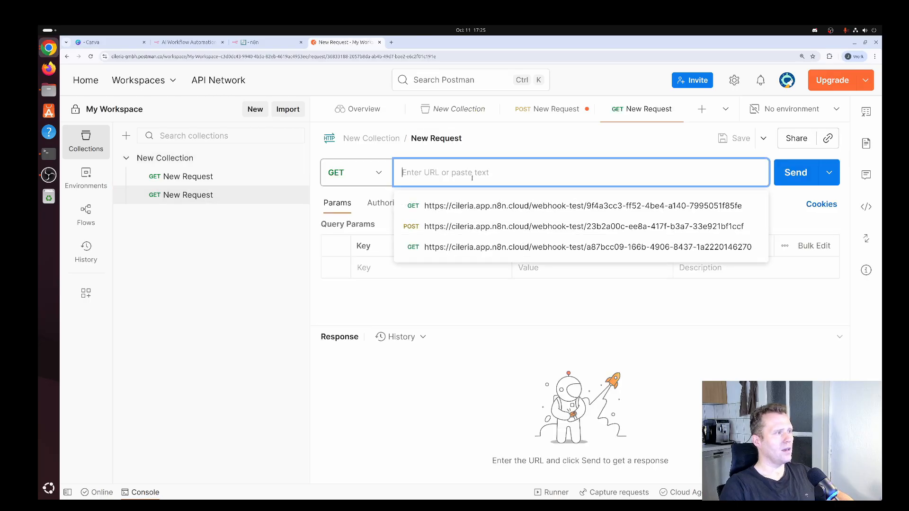
pyautogui.hotkey('ctrl', 'v')
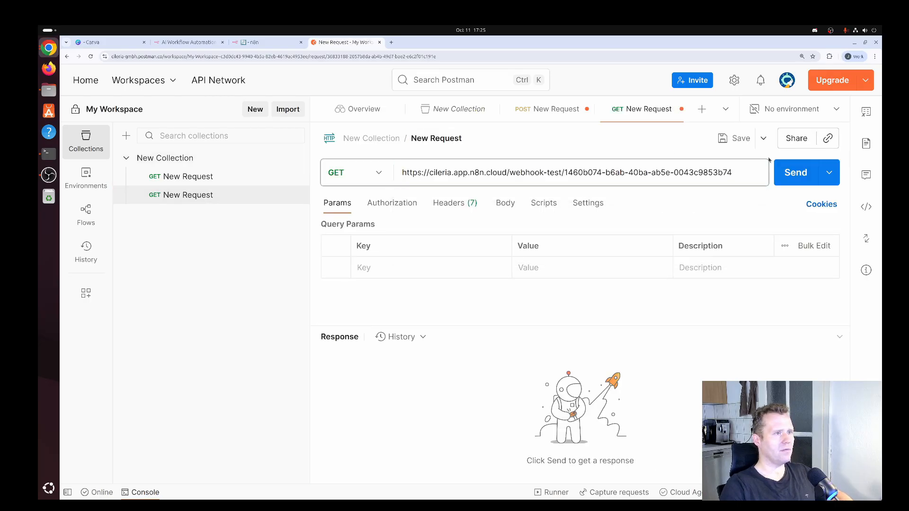
pyautogui.click(801, 175)
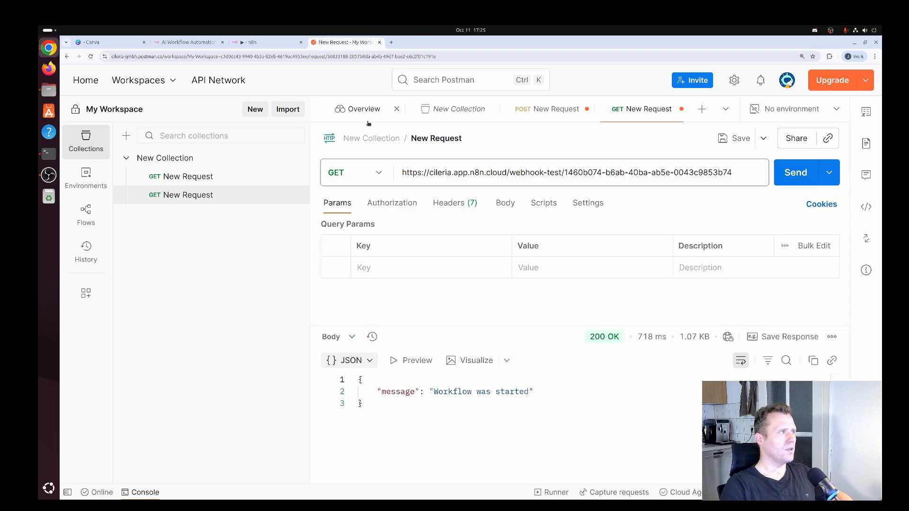
pyautogui.click(272, 45)
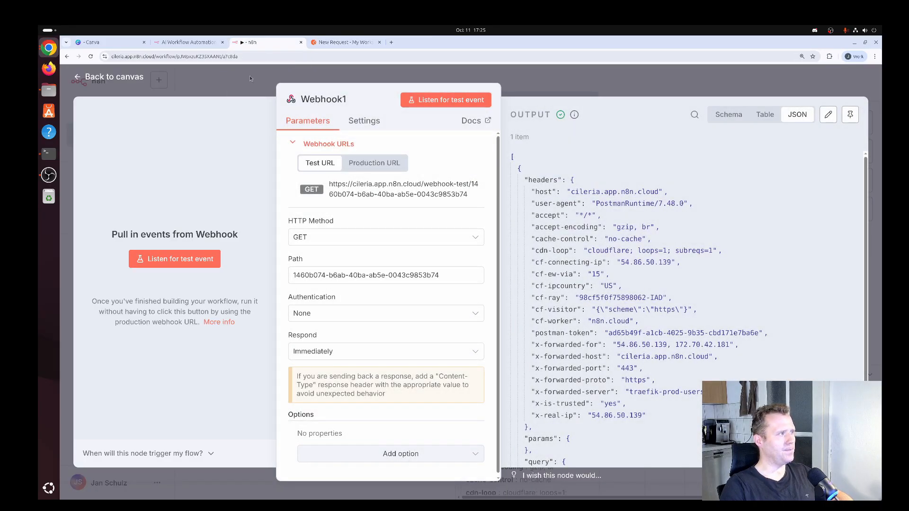
# - Add a Data table 'Get row(s)' node after Webhook1 reading from the Users table
pyautogui.scroll(-3, 743, 203)
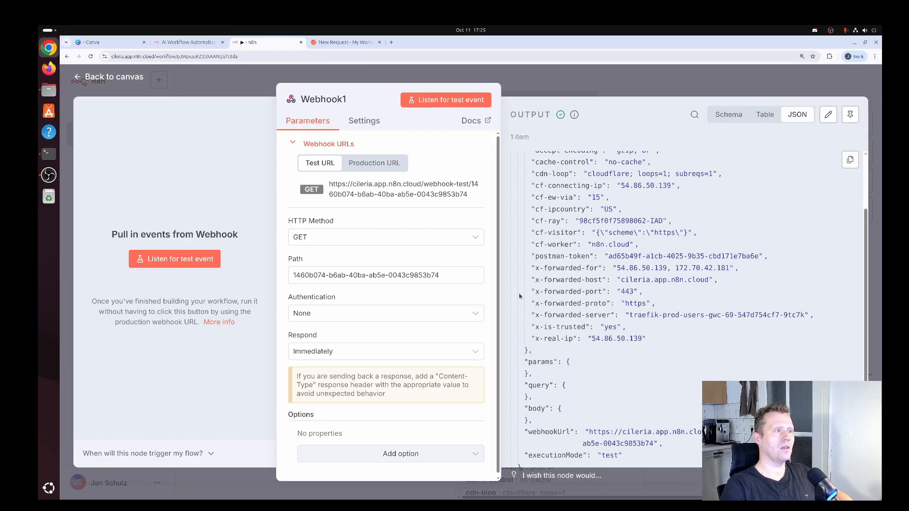
pyautogui.click(130, 81)
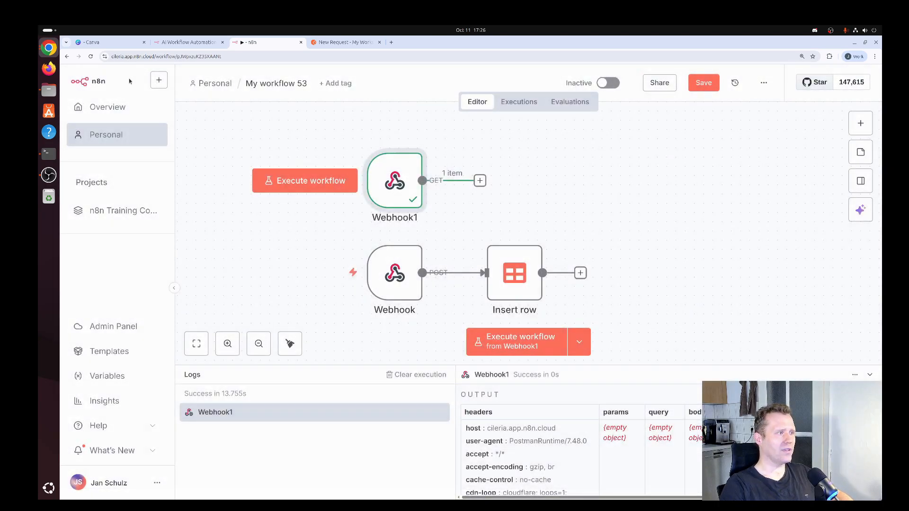
pyautogui.click(480, 181)
pyautogui.write('data')
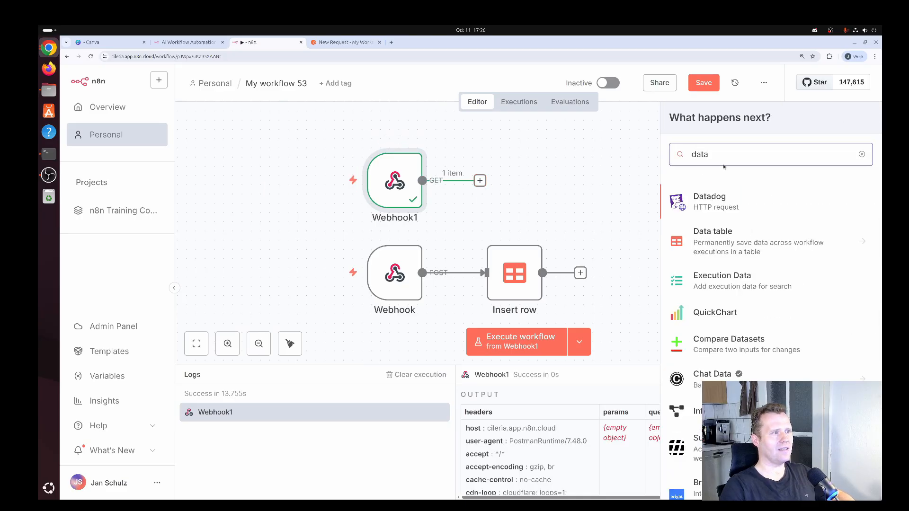
pyautogui.write('ta')
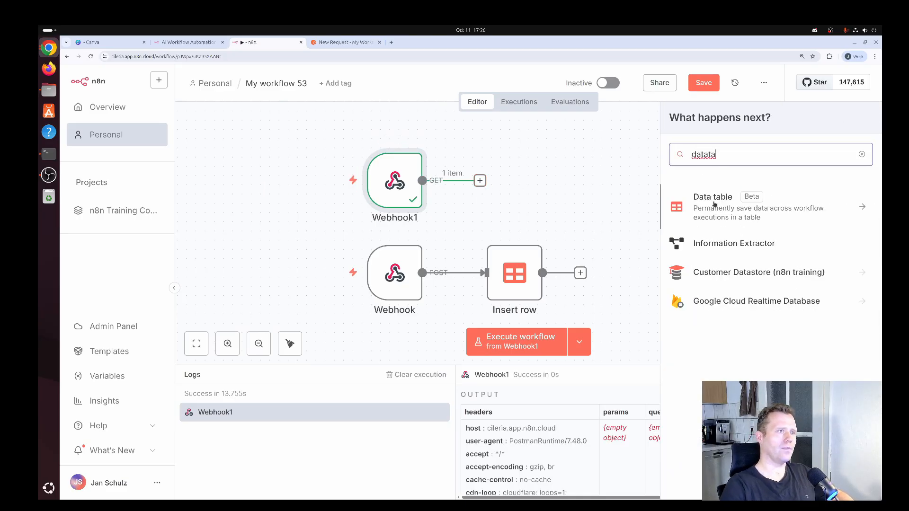
pyautogui.click(714, 204)
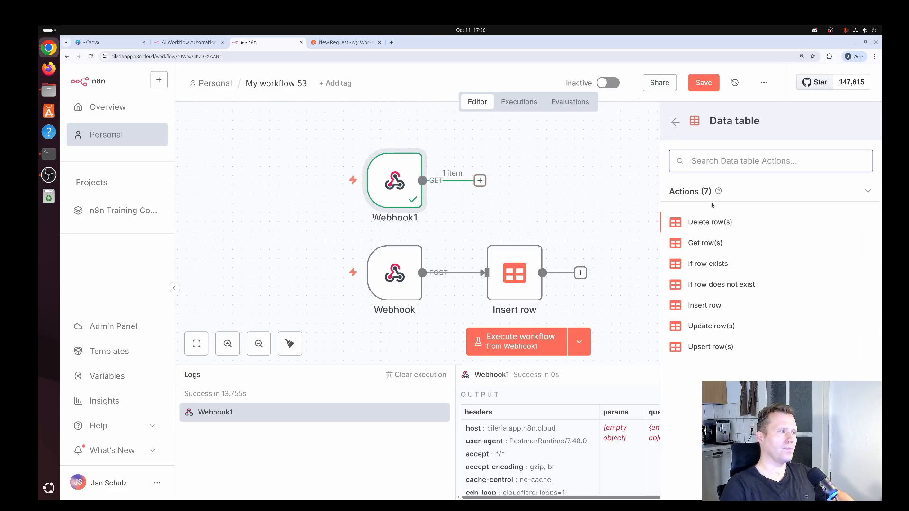
pyautogui.click(704, 245)
pyautogui.click(704, 243)
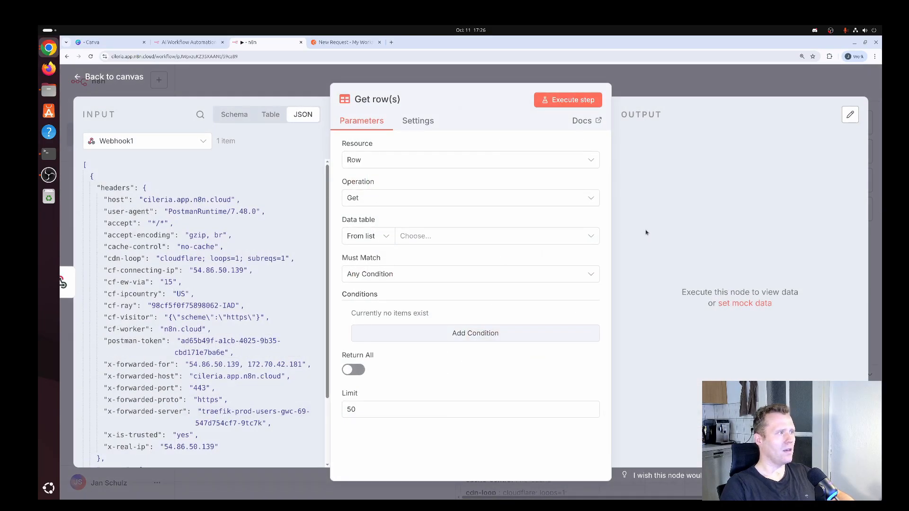
pyautogui.click(494, 240)
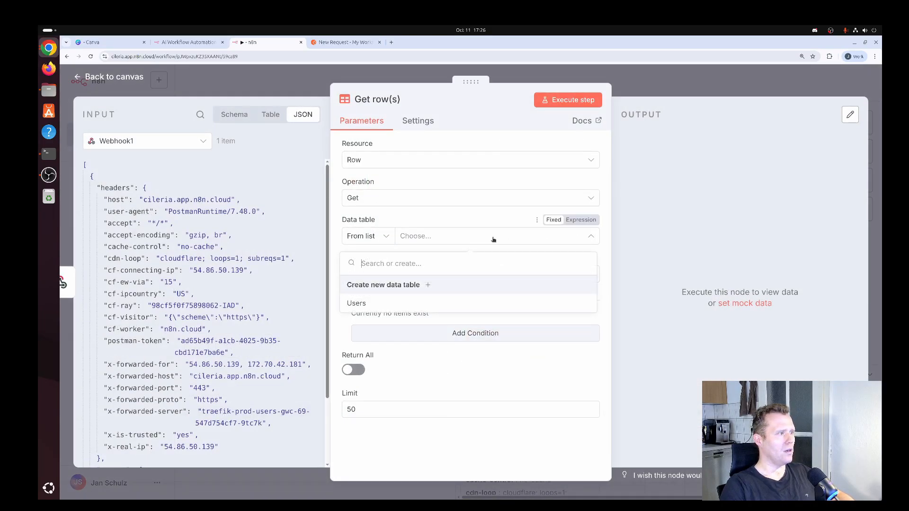
pyautogui.click(356, 304)
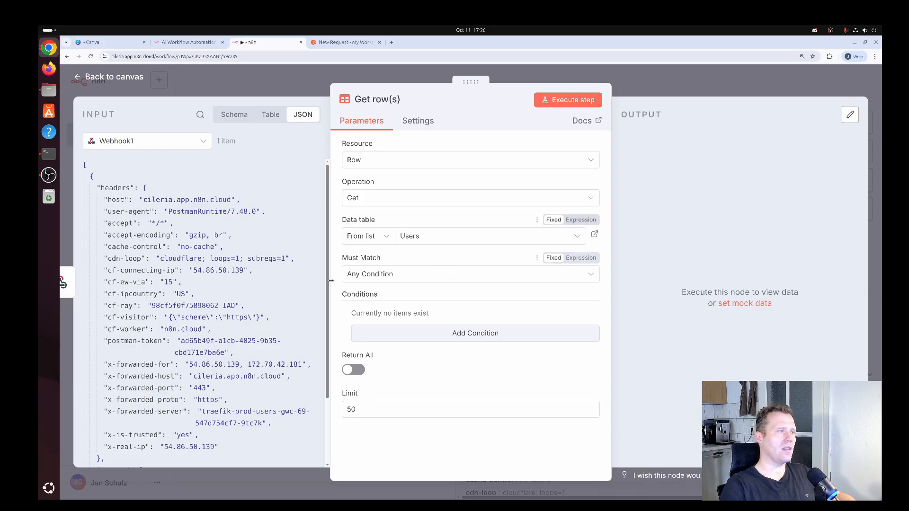
# - Test the Get row(s) step, which returns 10 items, and return to the canvas
pyautogui.click(571, 103)
pyautogui.scroll(-5, 759, 274)
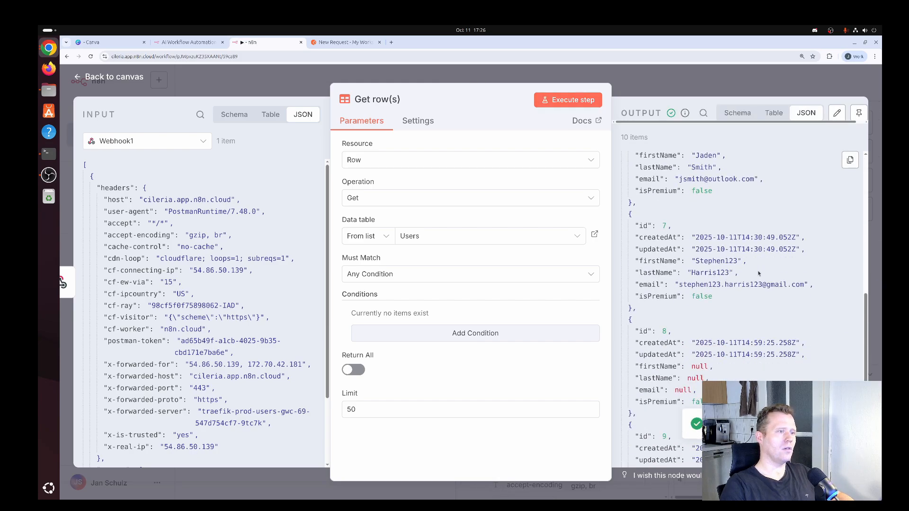
pyautogui.scroll(5, 759, 274)
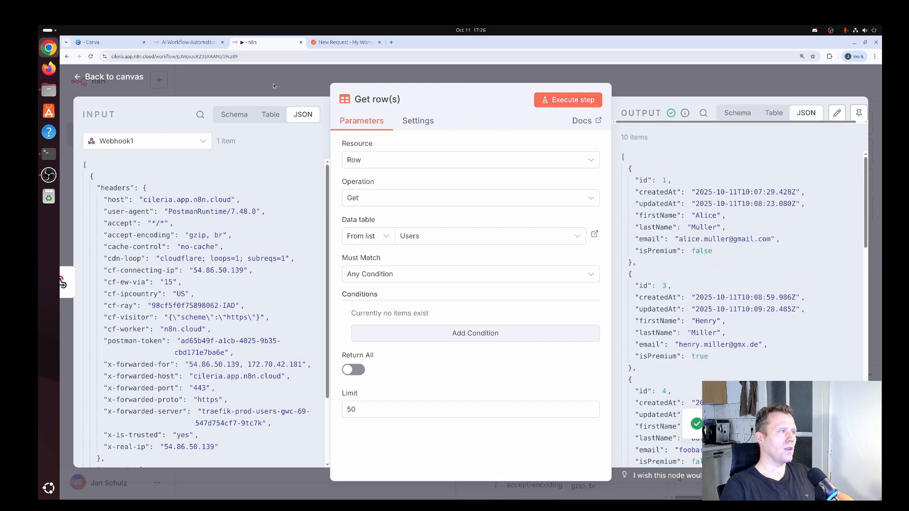
pyautogui.click(124, 78)
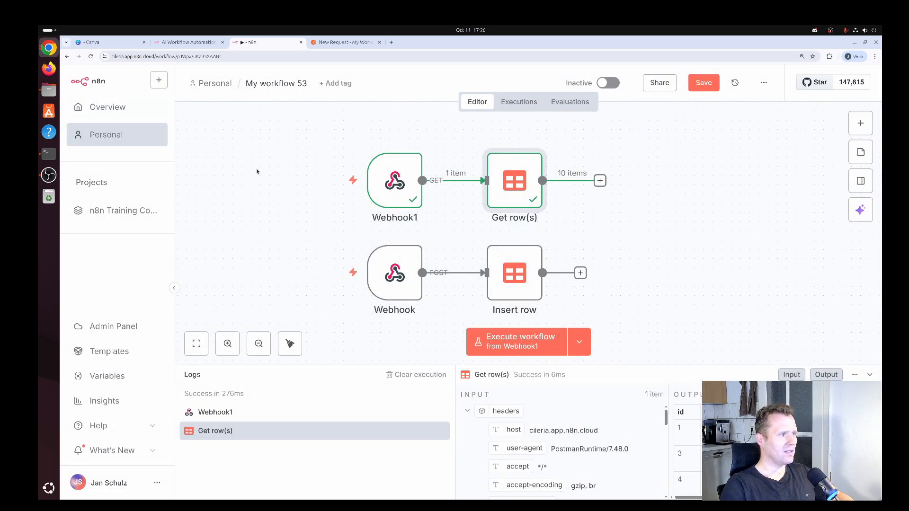
# - Add a Respond to Webhook node after Get row(s) set to All Incoming Items, and test it
pyautogui.click(601, 181)
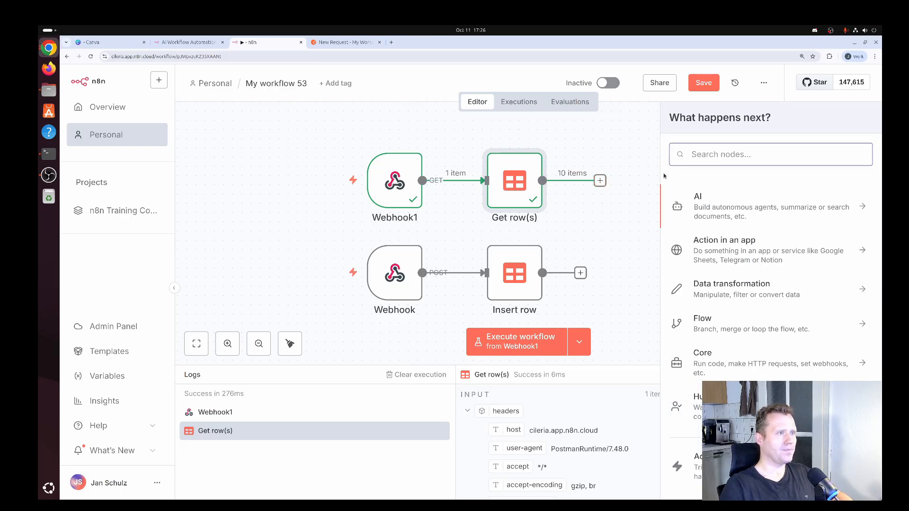
pyautogui.write('respond')
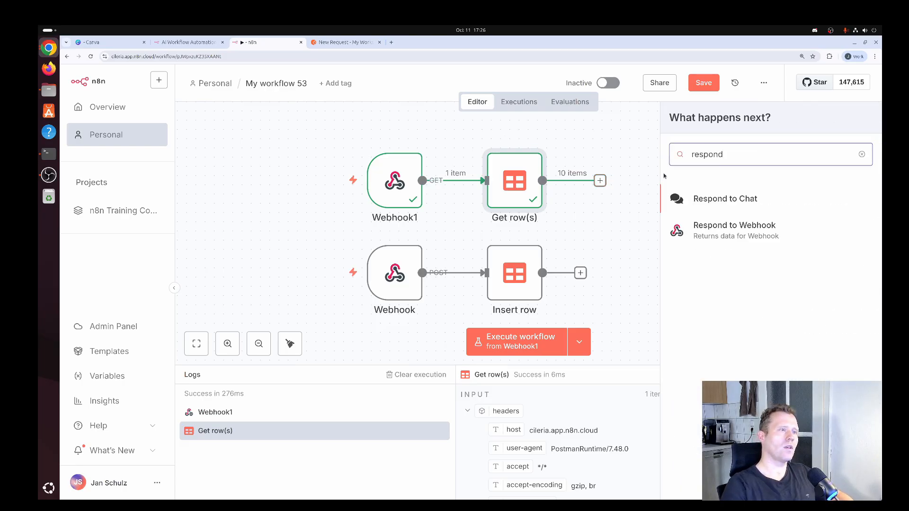
pyautogui.click(763, 234)
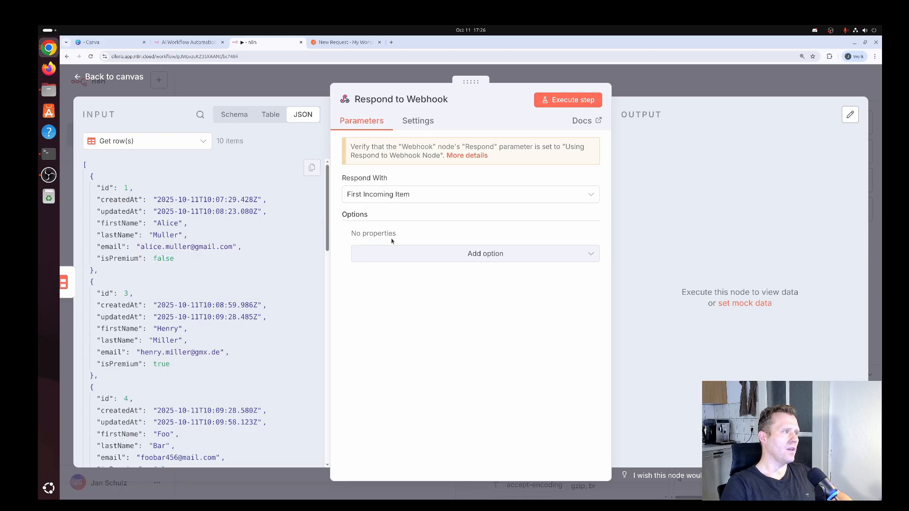
pyautogui.click(410, 200)
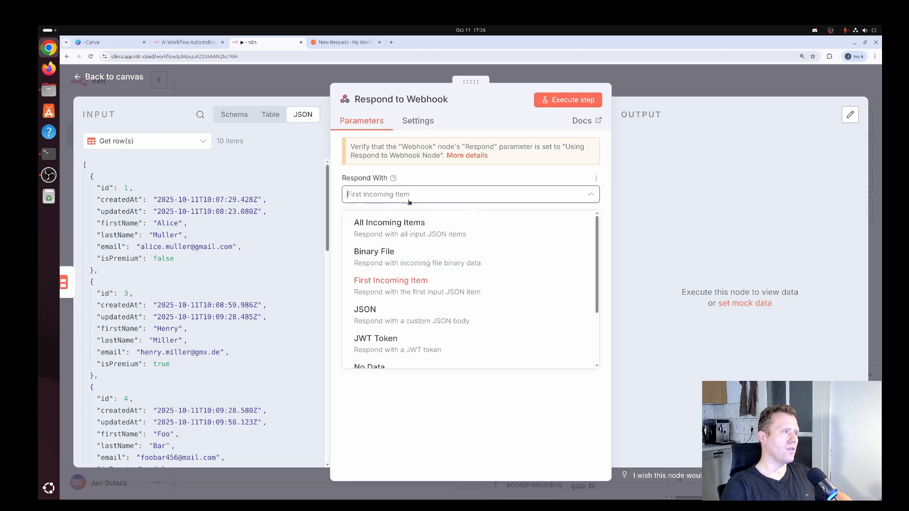
pyautogui.click(429, 233)
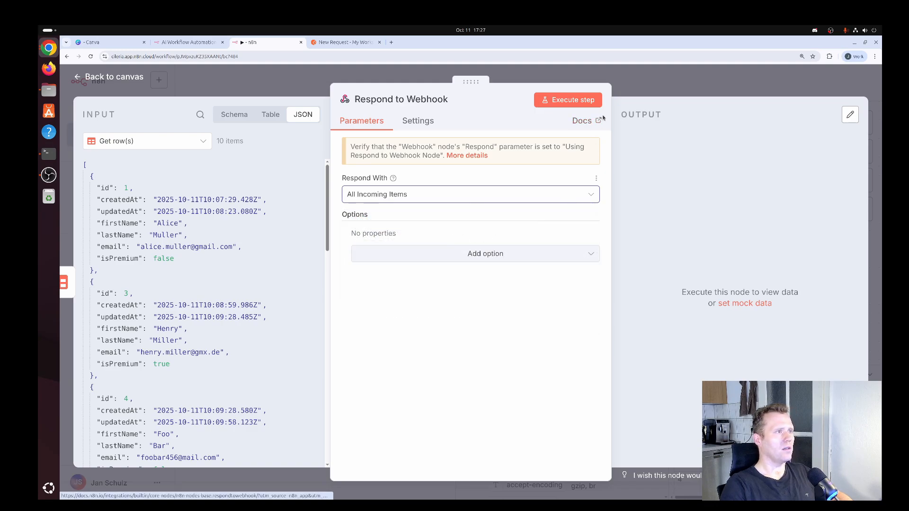
pyautogui.click(570, 102)
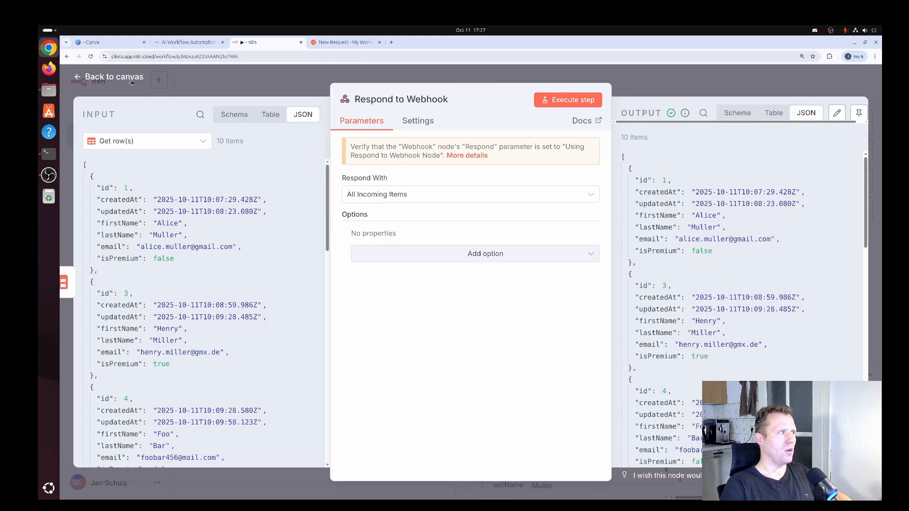
pyautogui.click(113, 77)
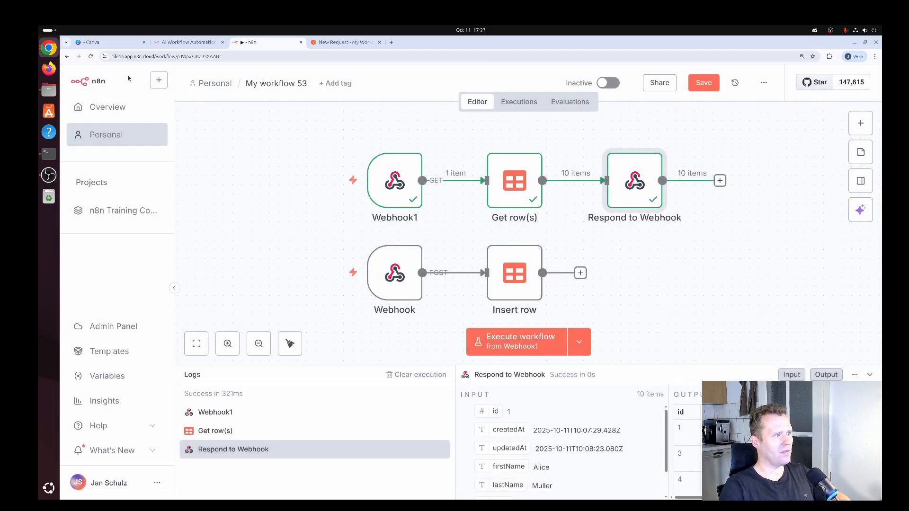
pyautogui.moveTo(354, 175)
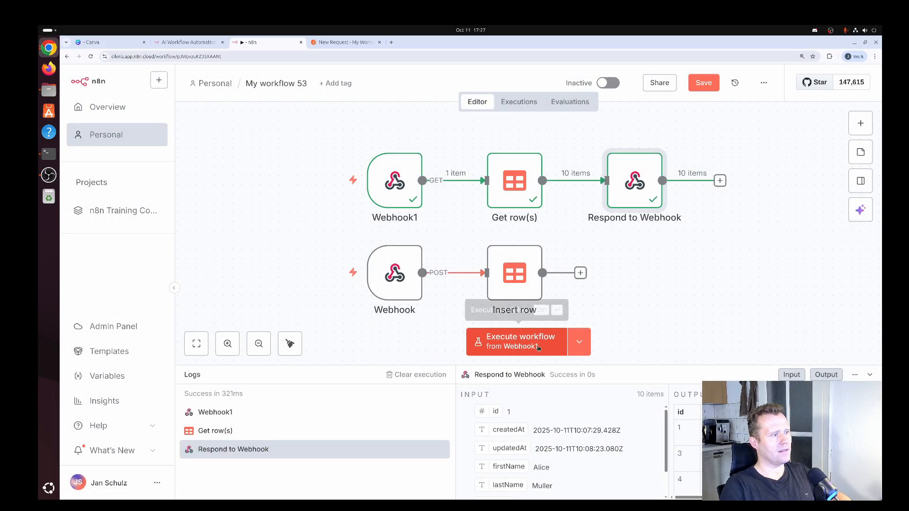
# - Run the workflow and send the GET request from Postman, getting a 500 unused-Respond-to-Webhook error
pyautogui.click(558, 350)
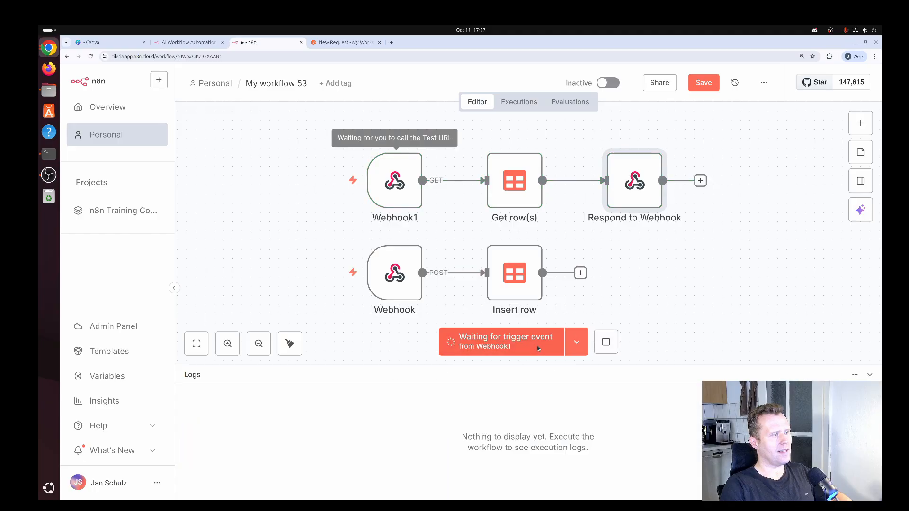
pyautogui.click(337, 44)
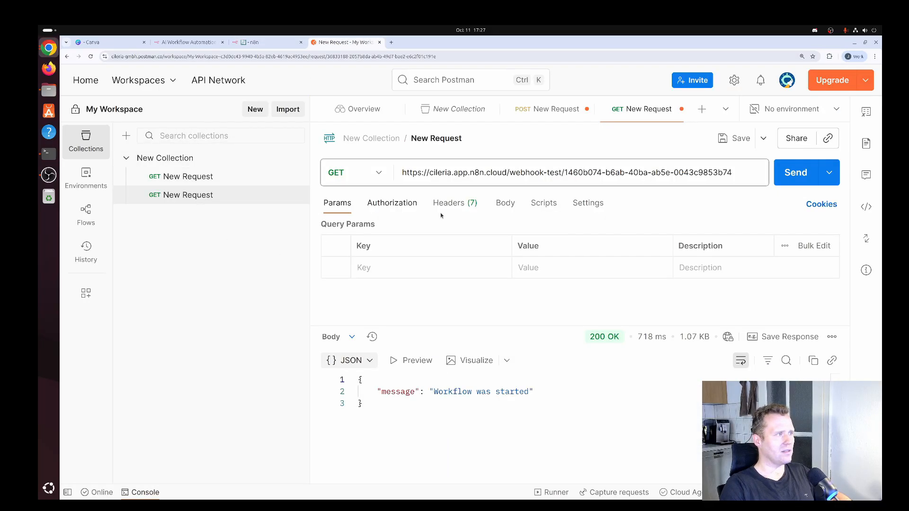
pyautogui.click(803, 176)
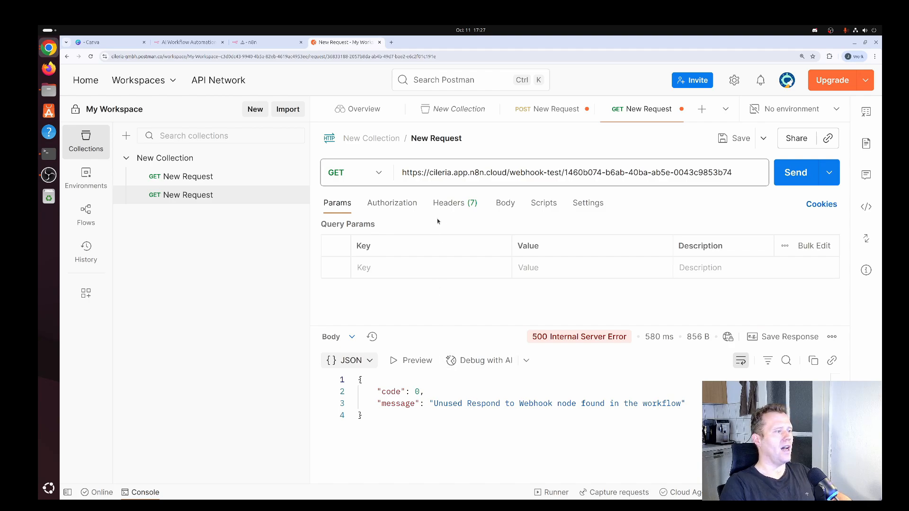
pyautogui.click(263, 44)
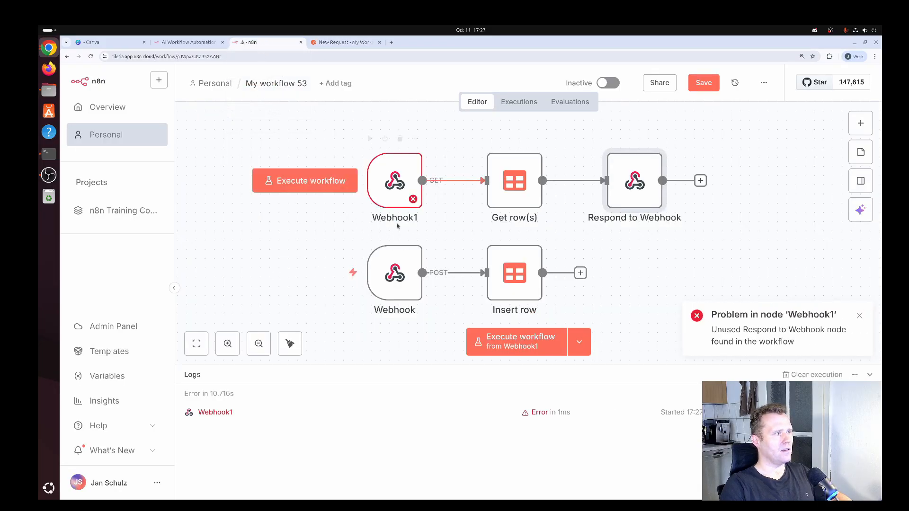
# - Set Webhook1's Respond option to "Using 'Respond to Webhook' Node" and execute the workflow
pyautogui.doubleClick(410, 191)
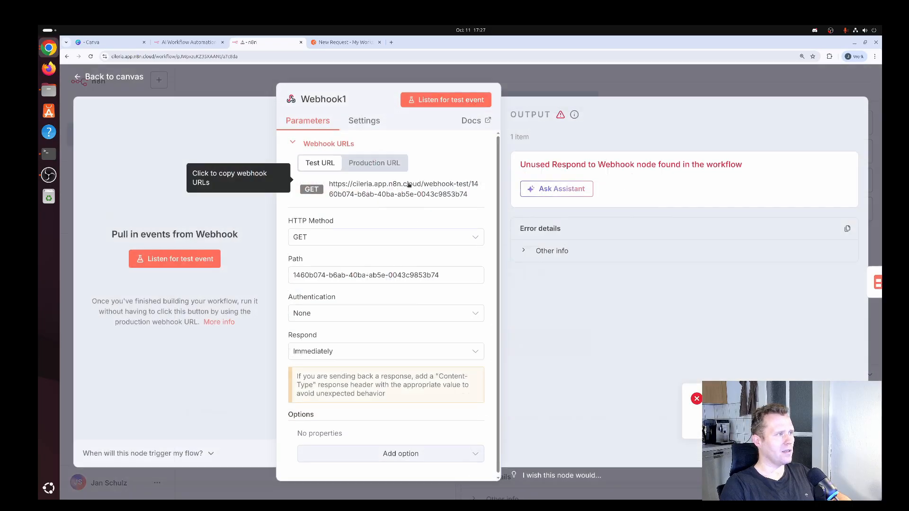
pyautogui.click(362, 355)
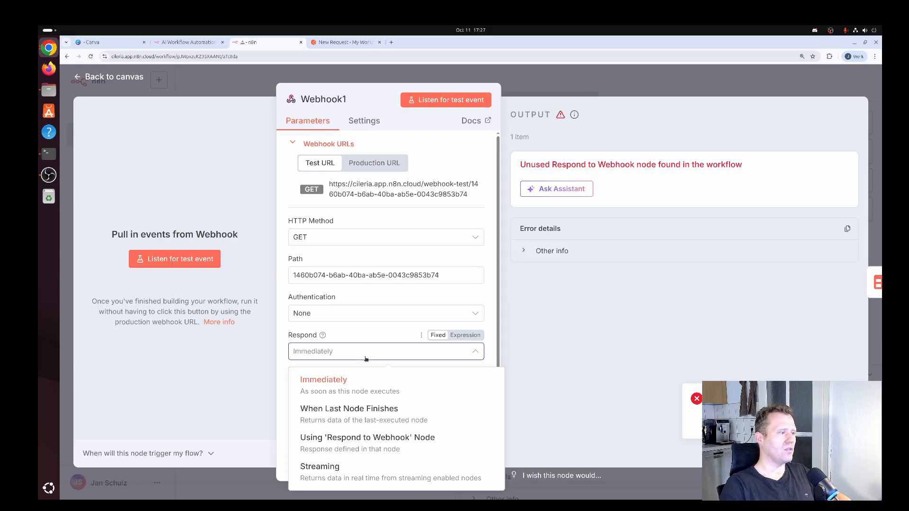
pyautogui.click(380, 448)
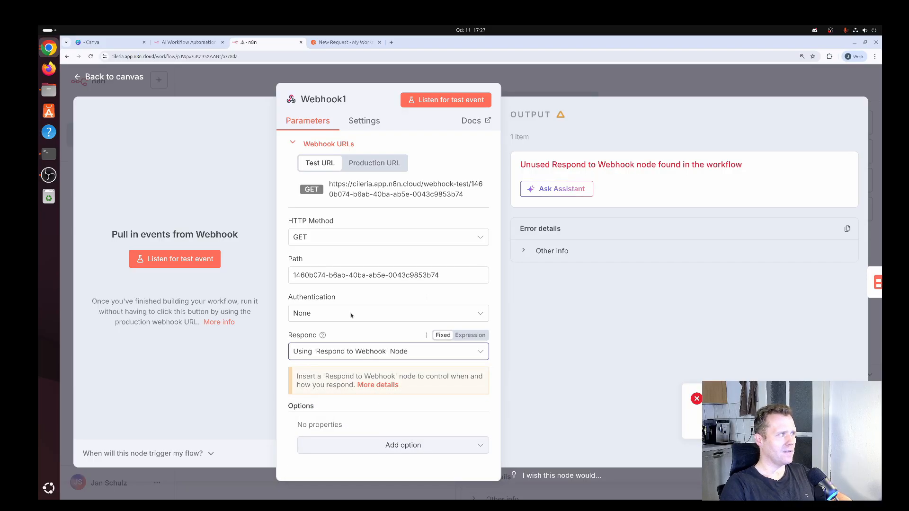
pyautogui.click(121, 78)
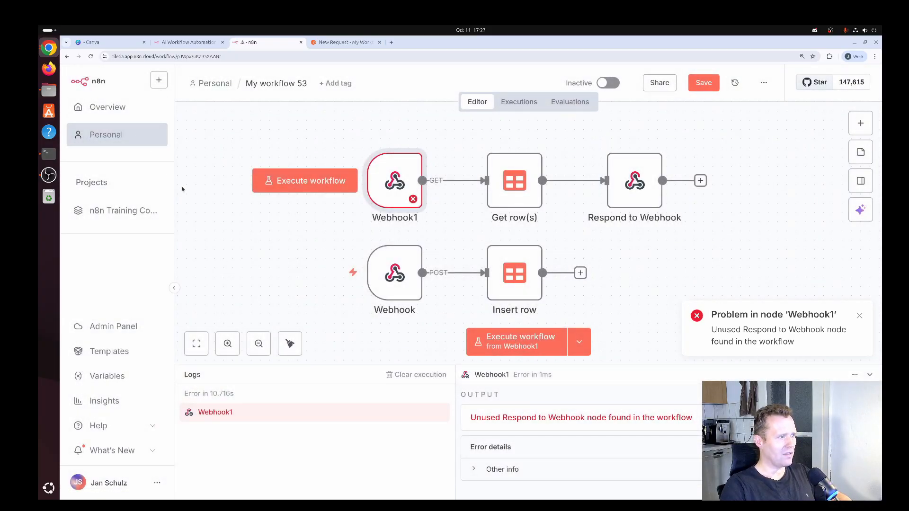
pyautogui.click(500, 348)
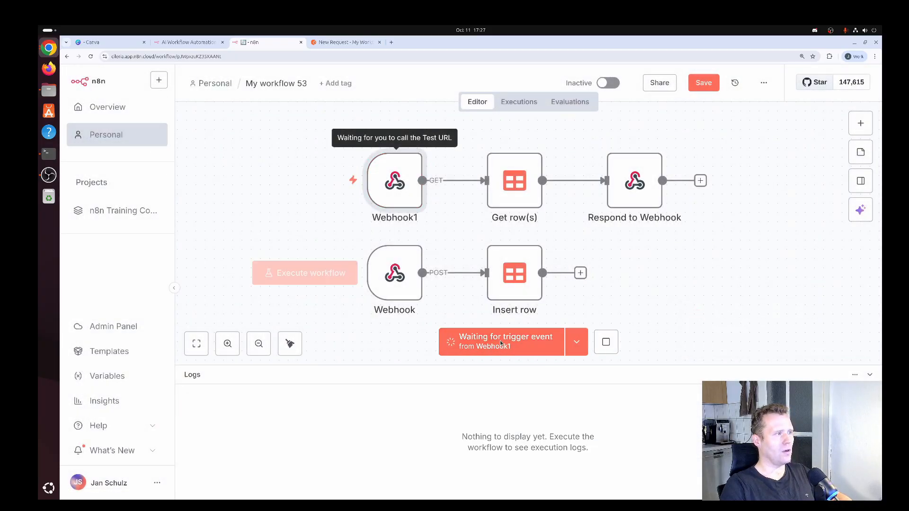
# - Resend the GET request from Postman and review the 200 OK JSON list of Users rows
pyautogui.click(346, 43)
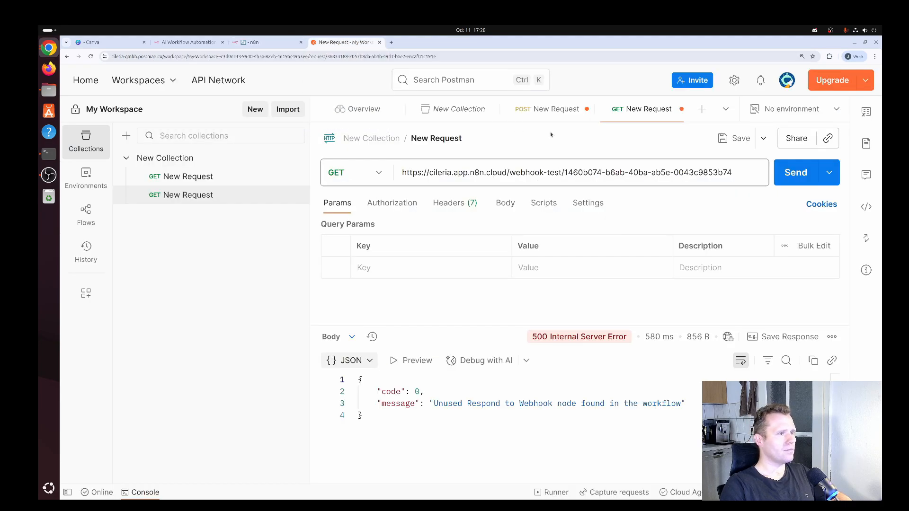
pyautogui.click(797, 175)
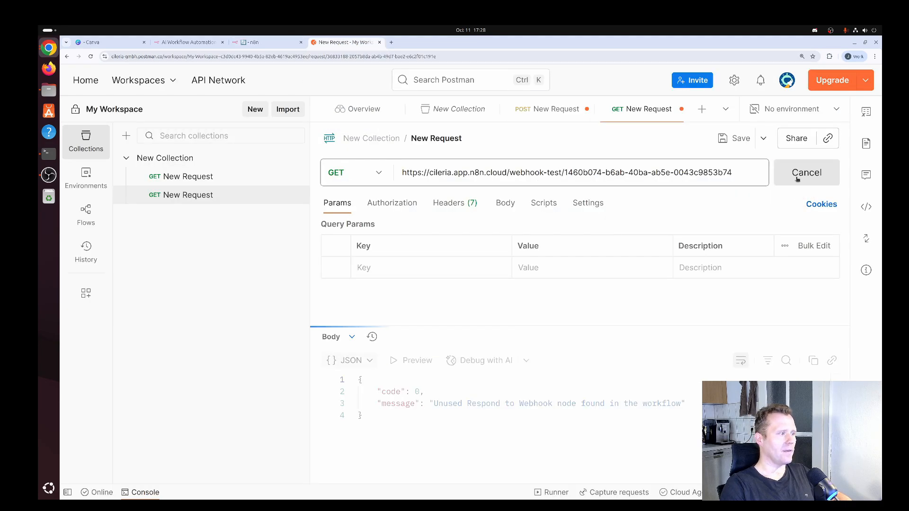
pyautogui.scroll(-5, 529, 403)
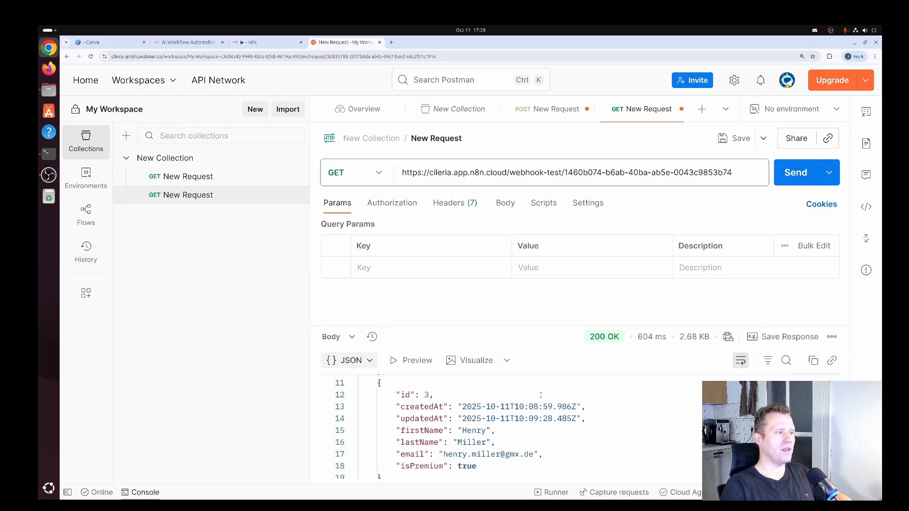
pyautogui.scroll(-5, 540, 395)
pyautogui.scroll(6, 502, 405)
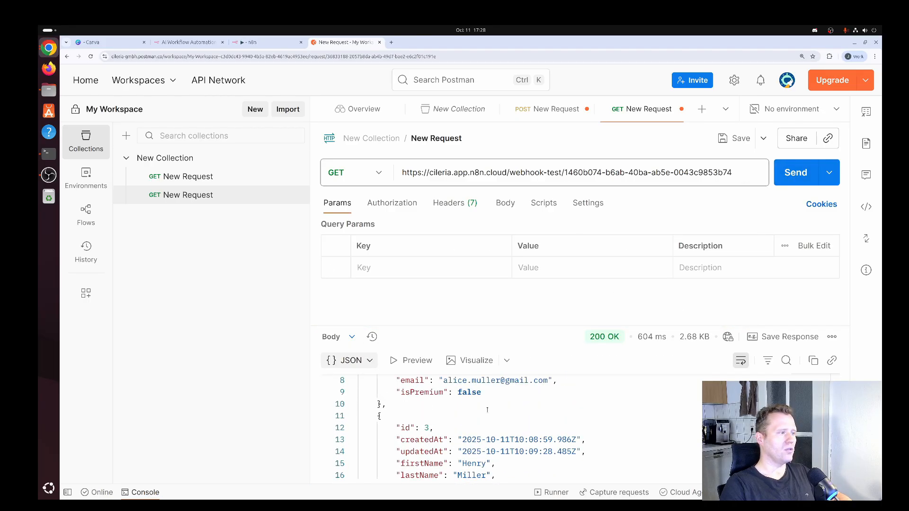
pyautogui.scroll(3, 487, 410)
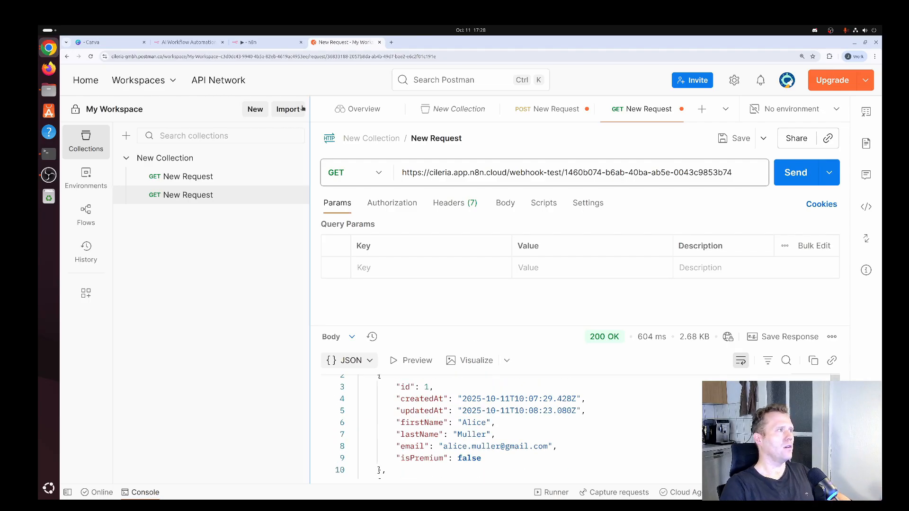
pyautogui.click(270, 44)
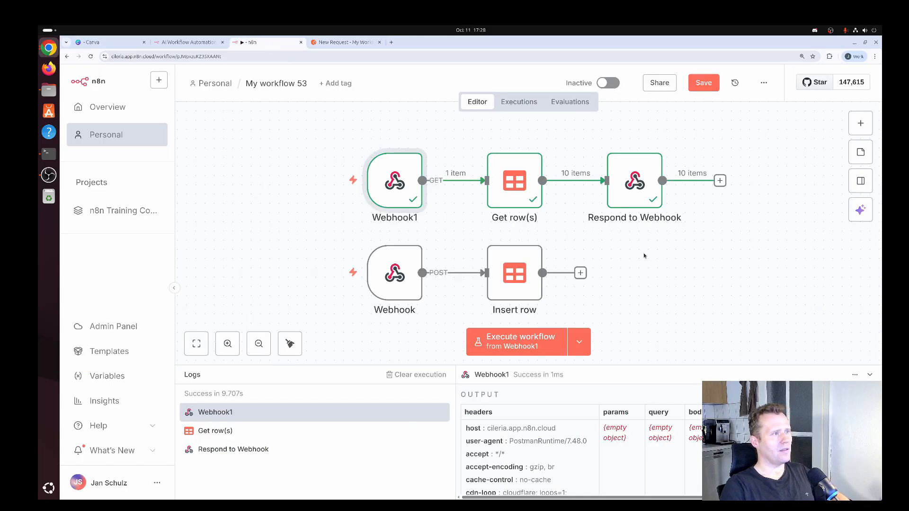
# - Add a Respond to Webhook node after Insert row in the POST branch
pyautogui.scroll(-1, 644, 255)
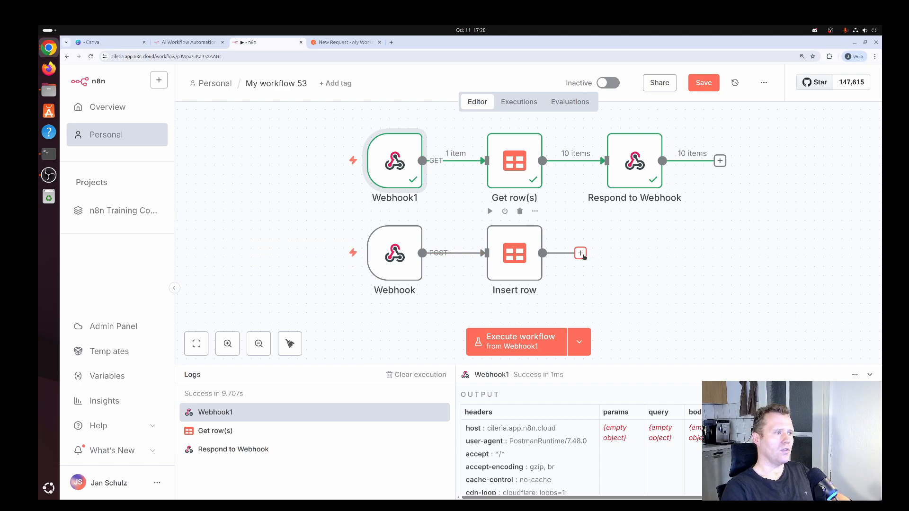
pyautogui.click(581, 254)
pyautogui.write('respond')
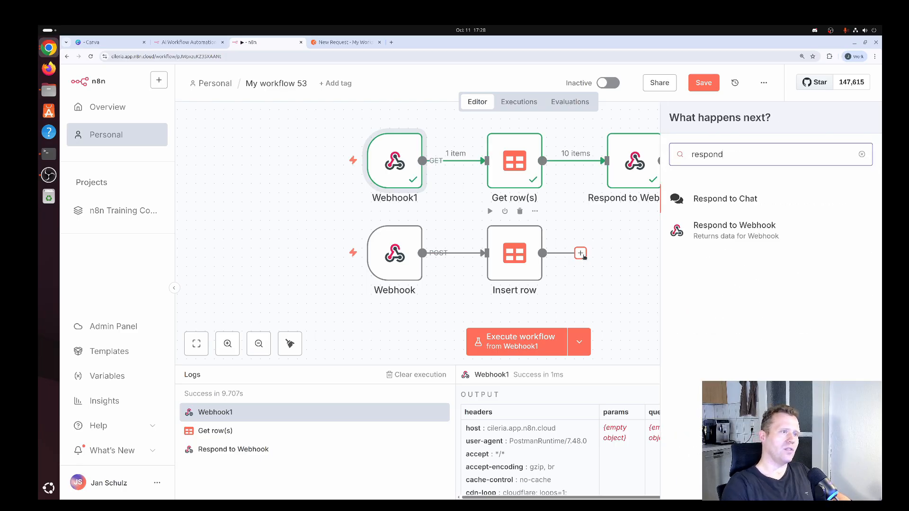
pyautogui.click(727, 235)
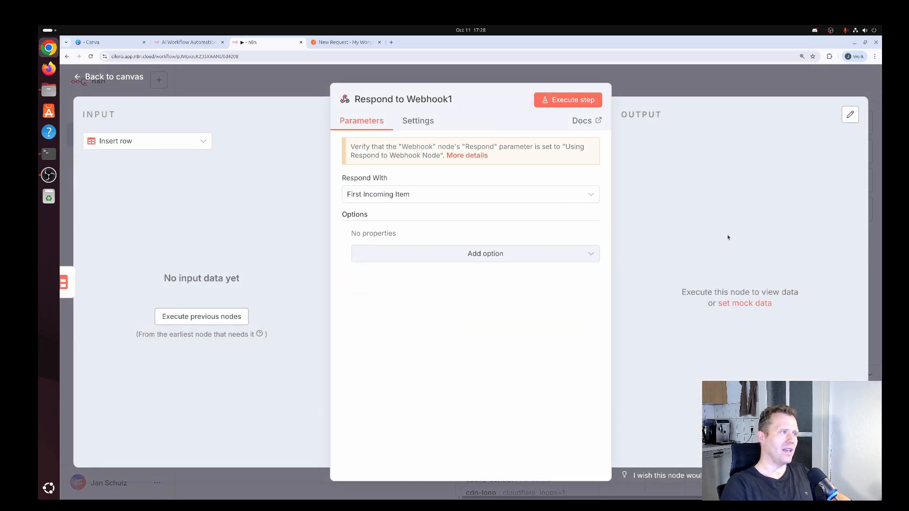
# - Set Respond to Webhook1 to respond with JSON, renaming key myField to message as an expression
pyautogui.click(568, 99)
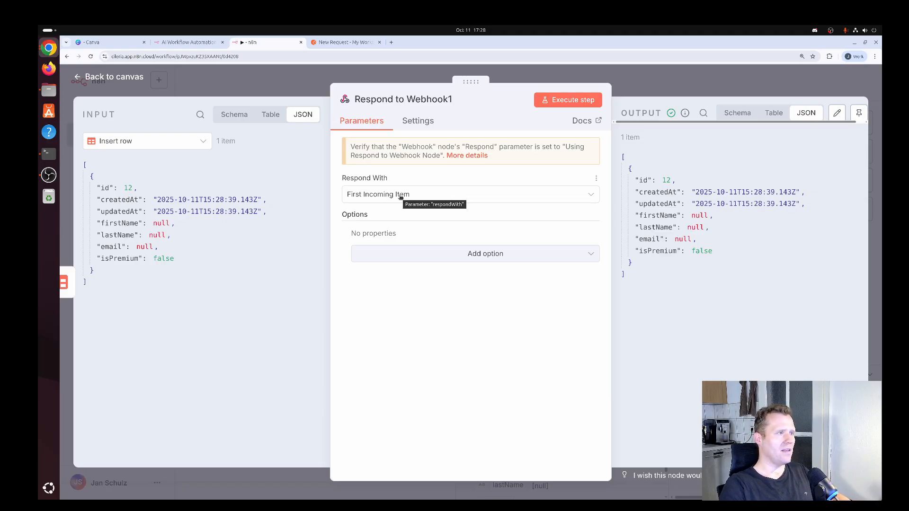
pyautogui.click(424, 198)
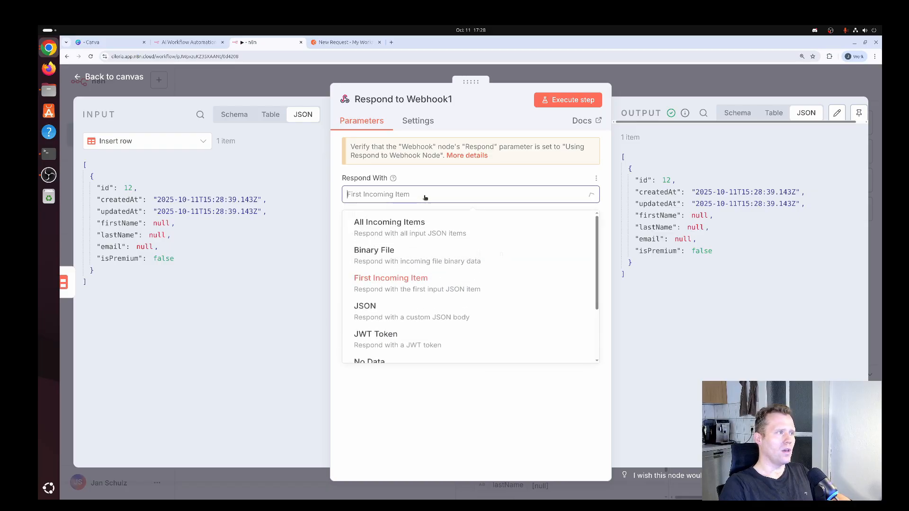
pyautogui.click(392, 317)
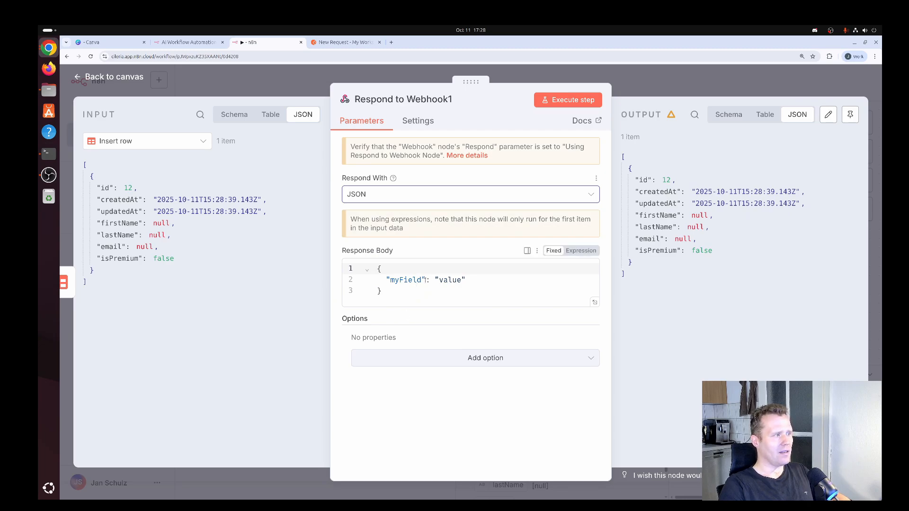
pyautogui.moveTo(423, 280); pyautogui.dragTo(390, 280)
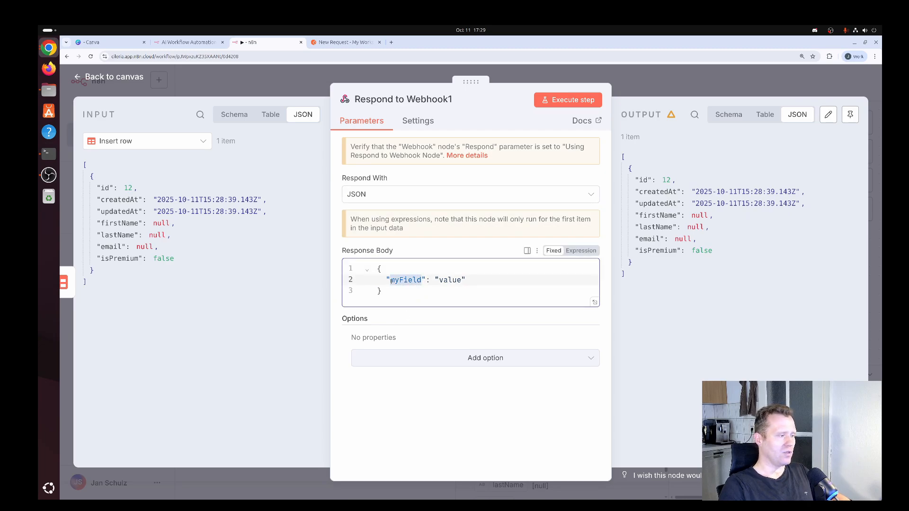
pyautogui.write('message')
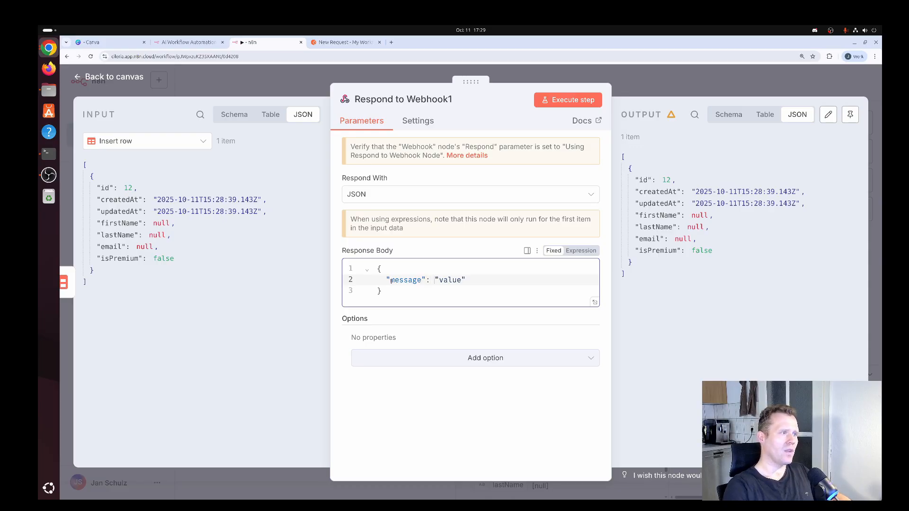
pyautogui.click(584, 251)
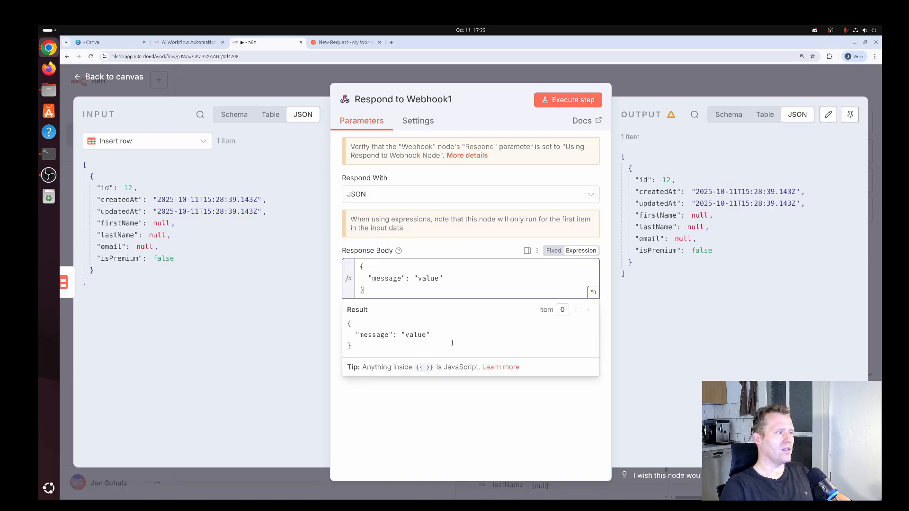
pyautogui.press('Left')
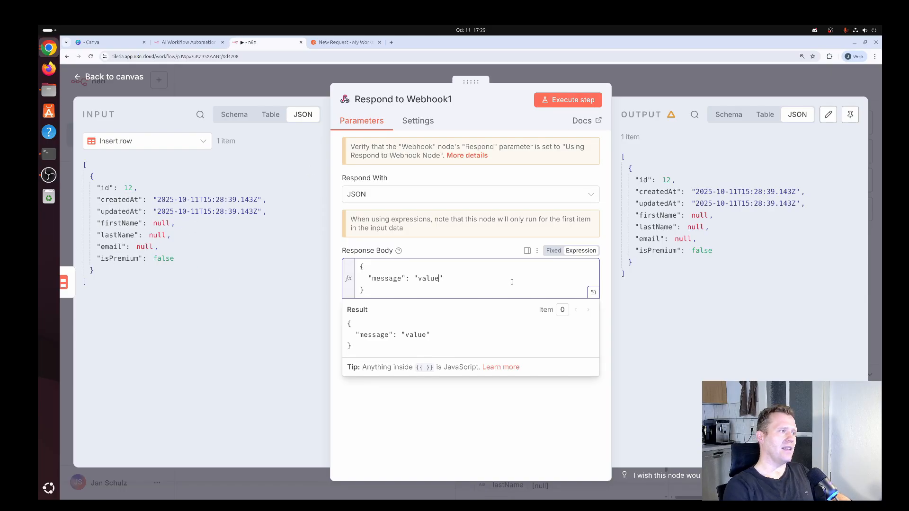
# - Set the message to firstName + " " + lastName + " was successfully created!" and test the step
pyautogui.press('BackSpace')
pyautogui.press('BackSpace')
pyautogui.press('BackSpace')
pyautogui.press('BackSpace')
pyautogui.press('BackSpace')
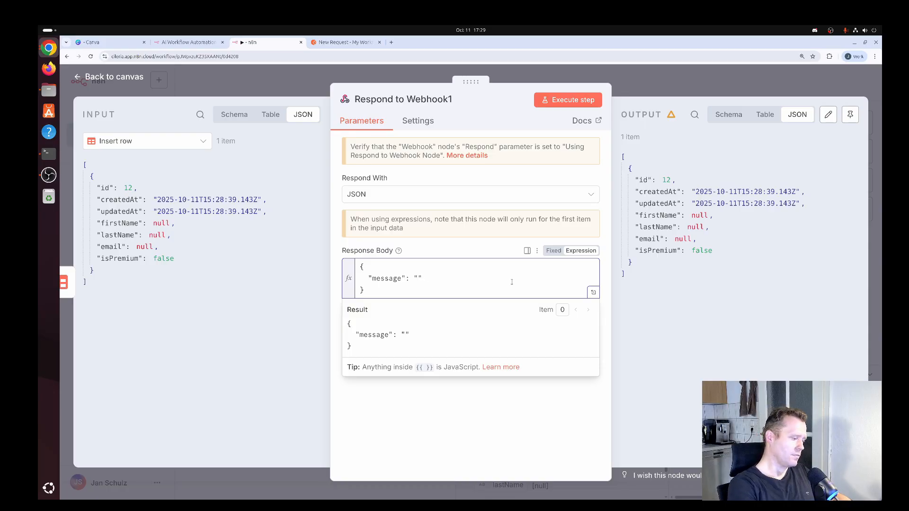
pyautogui.write('{{}}')
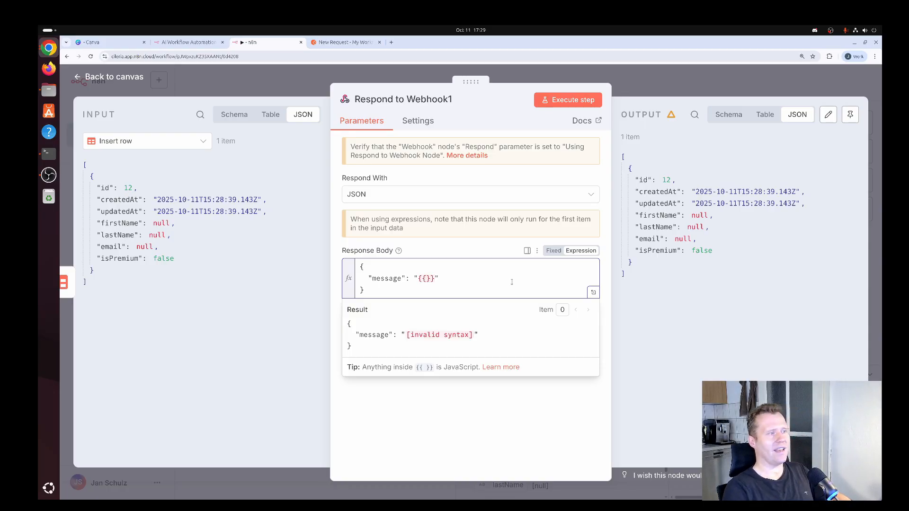
pyautogui.write(' $')
pyautogui.write('json.f')
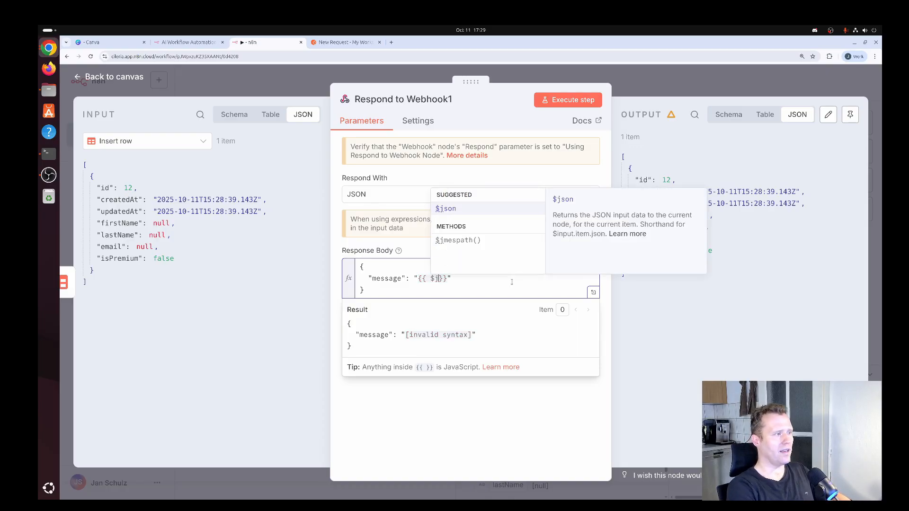
pyautogui.write('irstName + ')
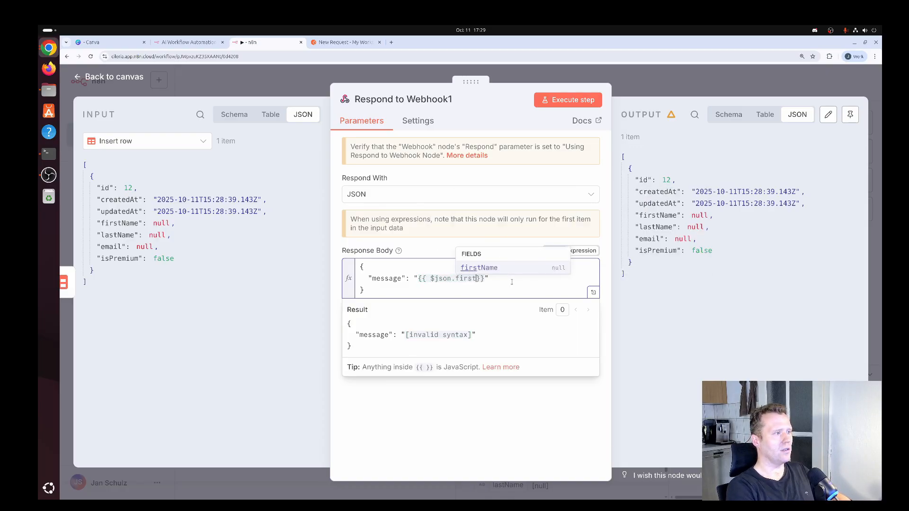
pyautogui.write('" " ')
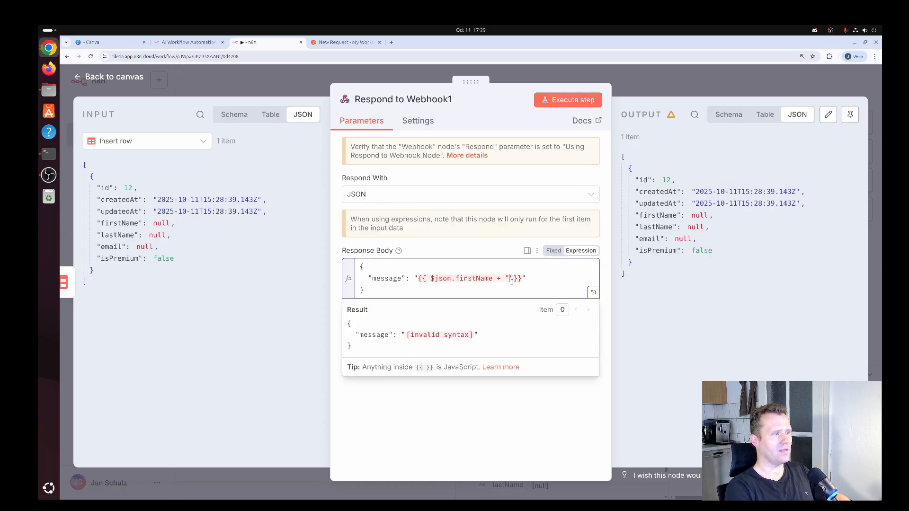
pyautogui.write('+ $json.l')
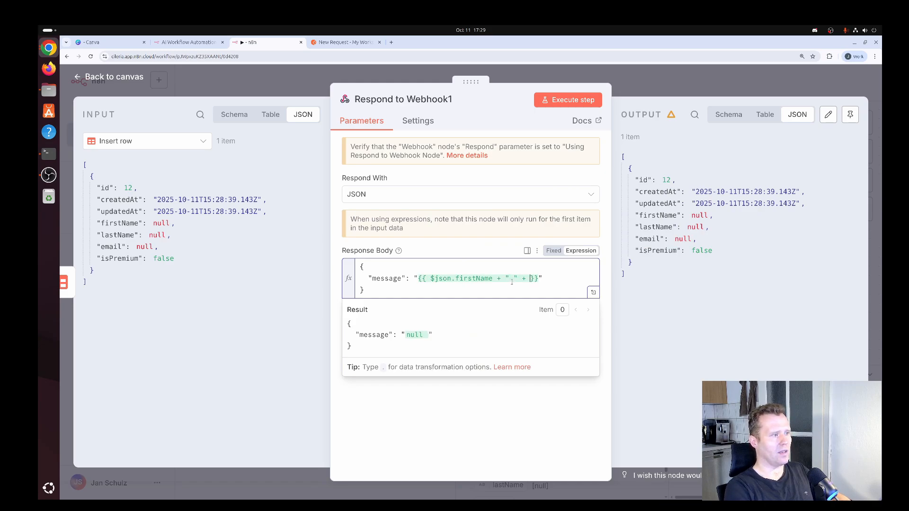
pyautogui.write('astName +')
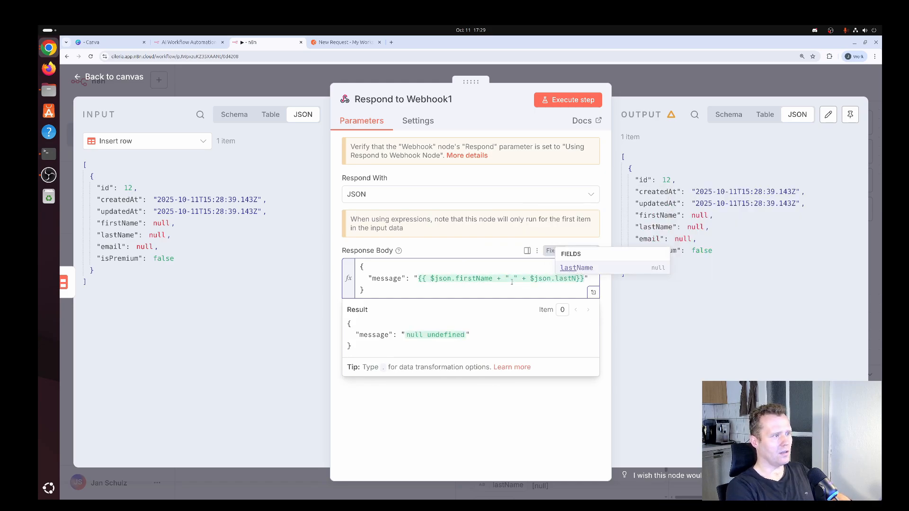
pyautogui.write(' " "')
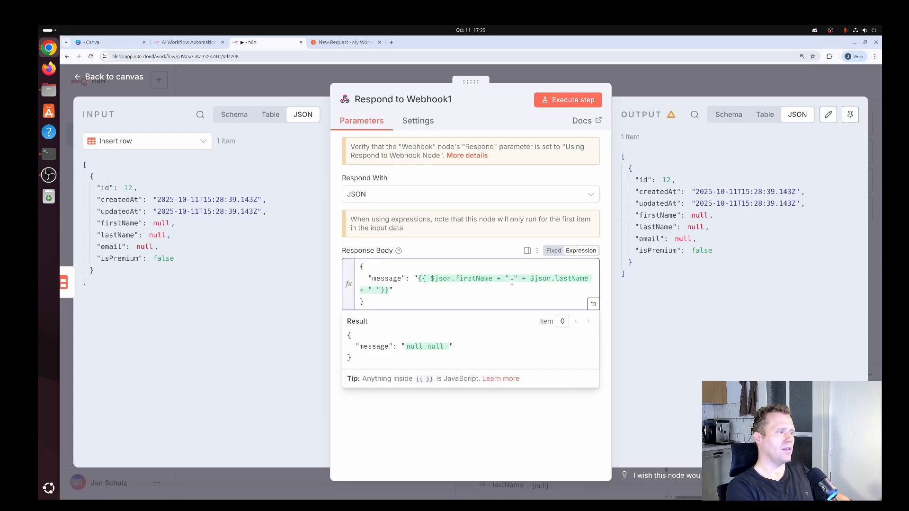
pyautogui.write('was succes')
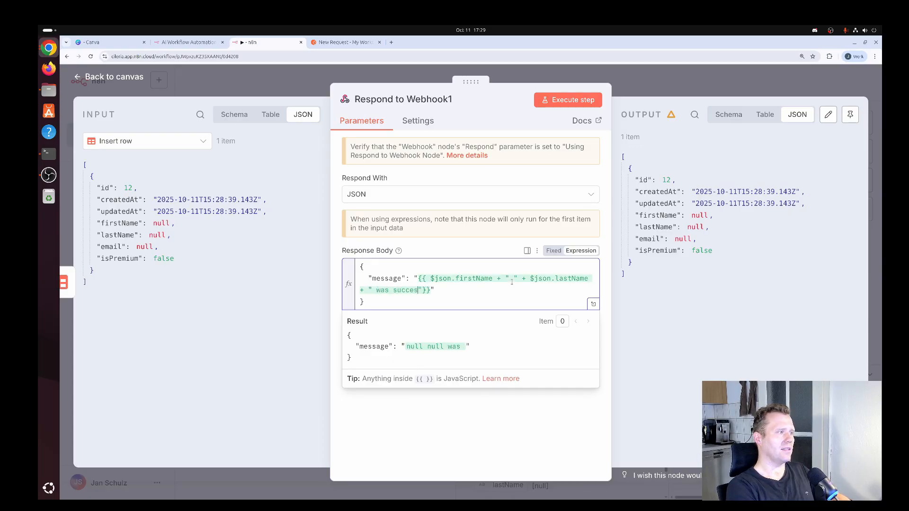
pyautogui.write('sfully created')
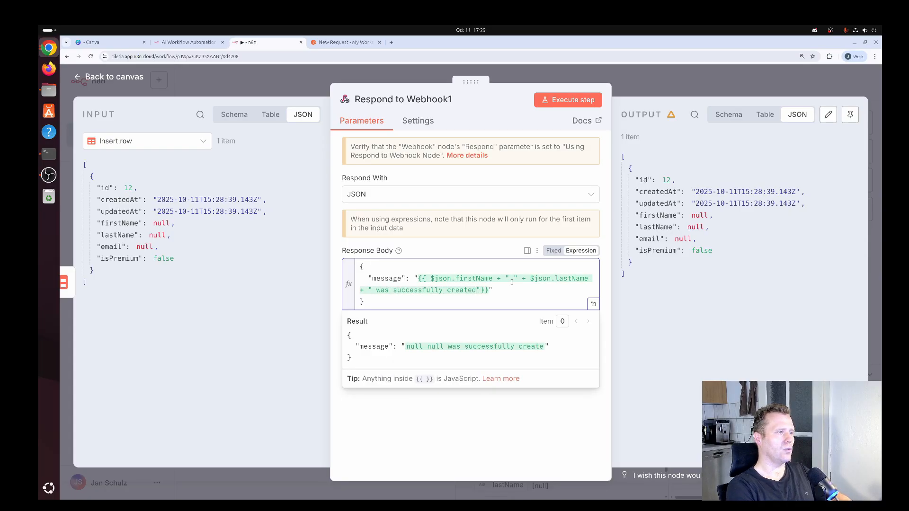
pyautogui.write('!')
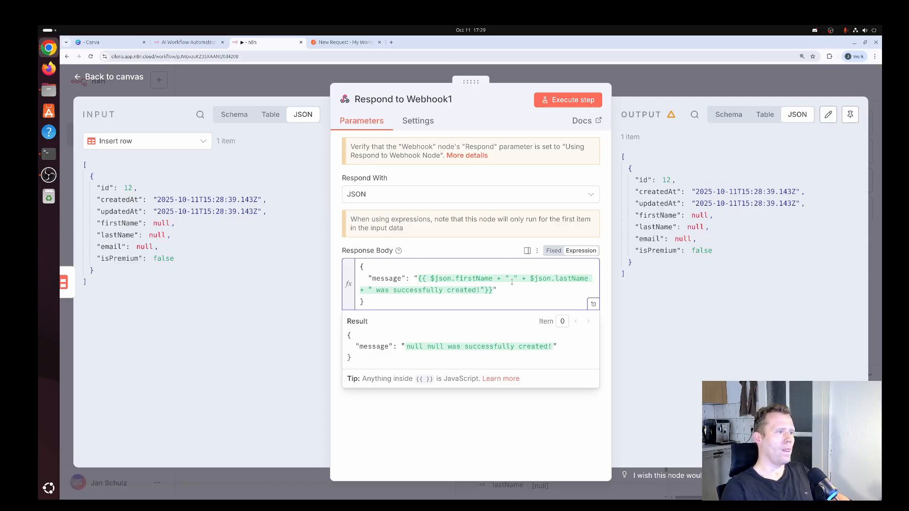
pyautogui.click(489, 250)
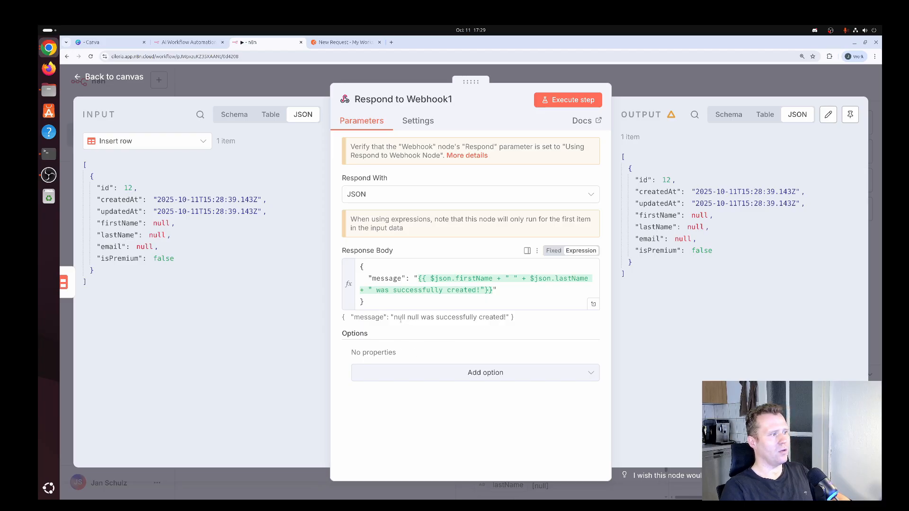
pyautogui.moveTo(395, 317); pyautogui.dragTo(420, 318)
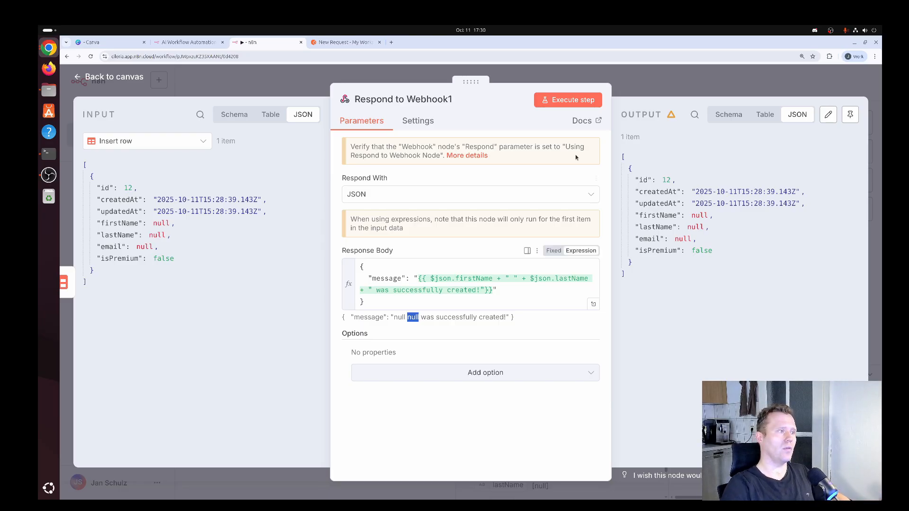
pyautogui.click(574, 101)
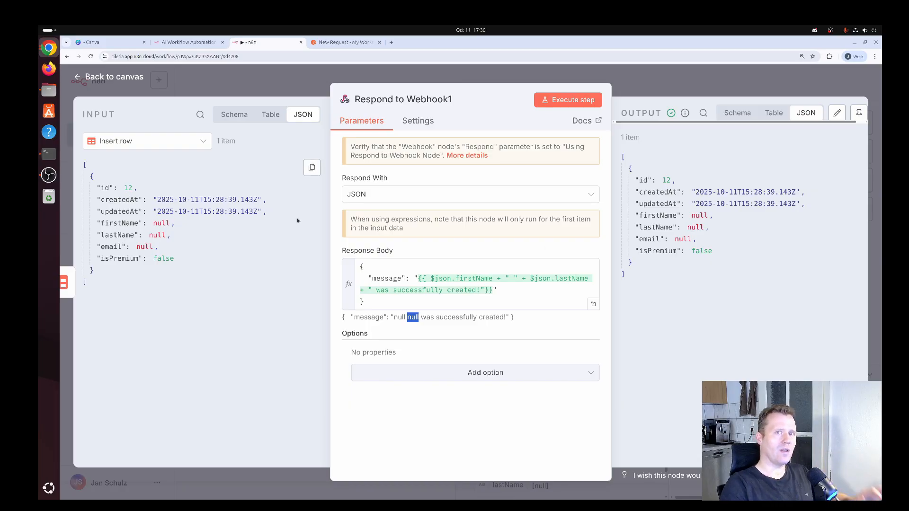
pyautogui.click(123, 78)
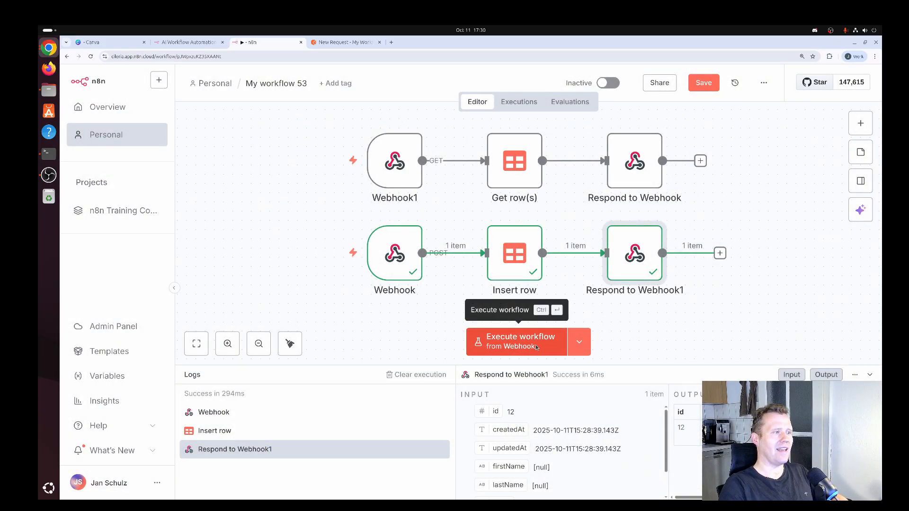
# - Execute the workflow so it listens for a webhook call, then go to Postman
pyautogui.click(537, 347)
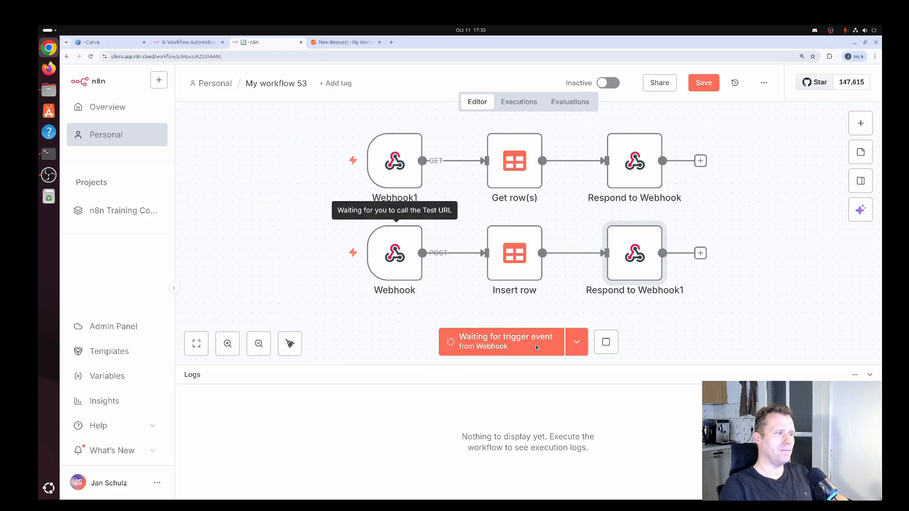
pyautogui.click(355, 42)
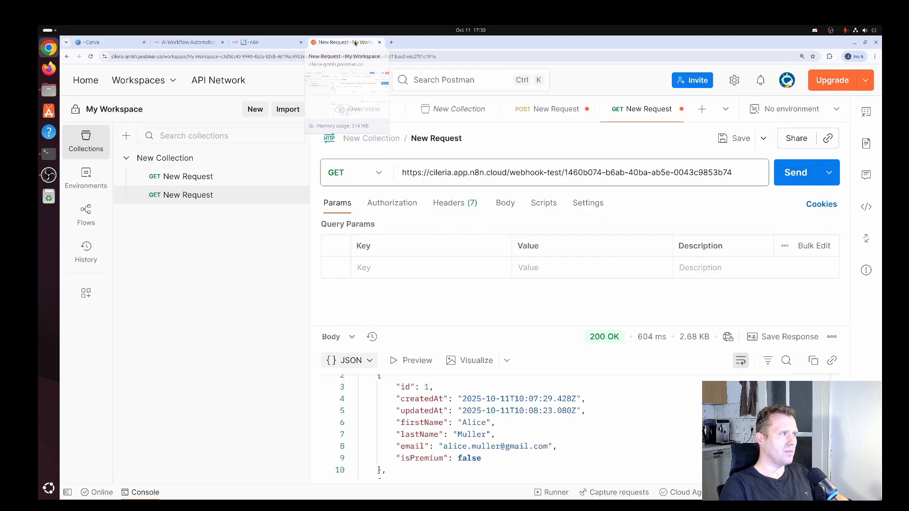
# - Open the POST request and replace the body's firstName, lastName and email with a new user's details
pyautogui.click(199, 179)
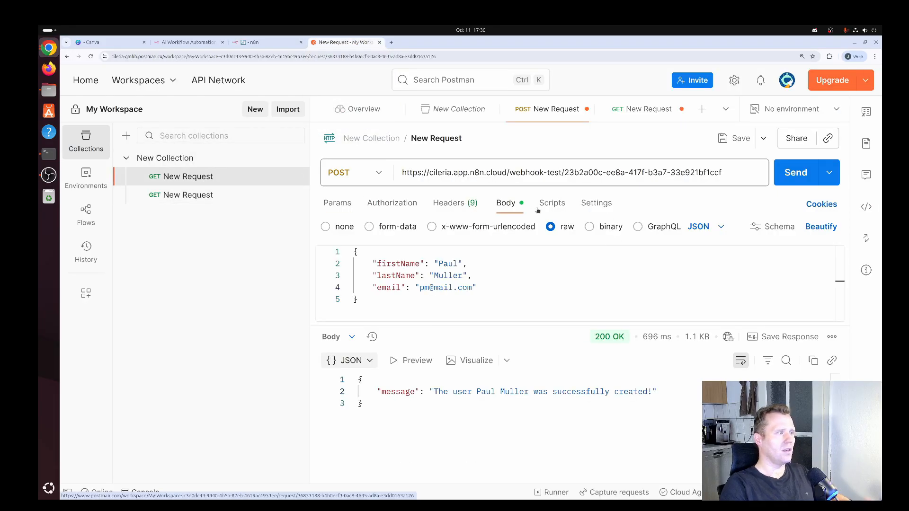
pyautogui.doubleClick(455, 264)
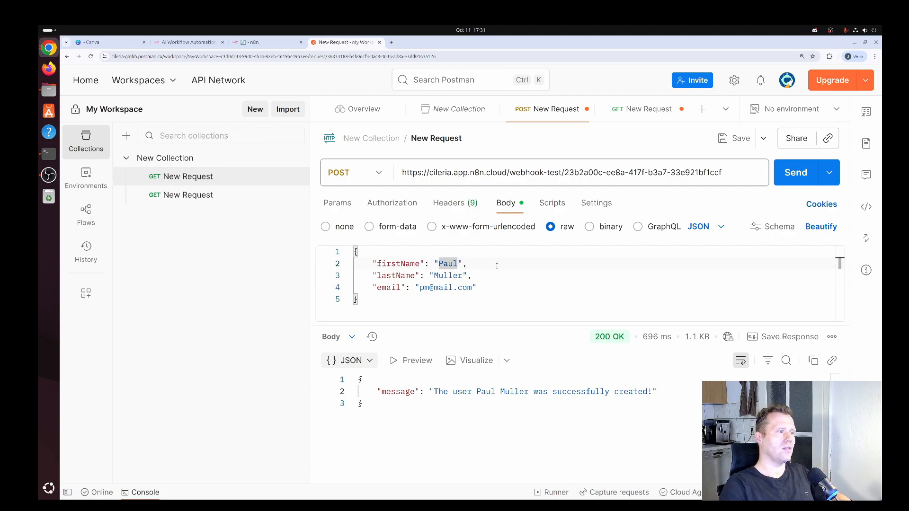
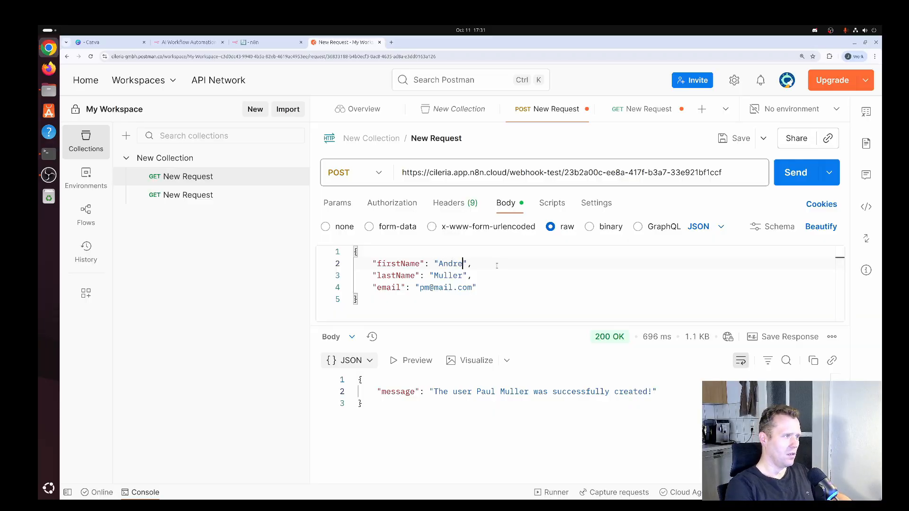
pyautogui.press('Down')
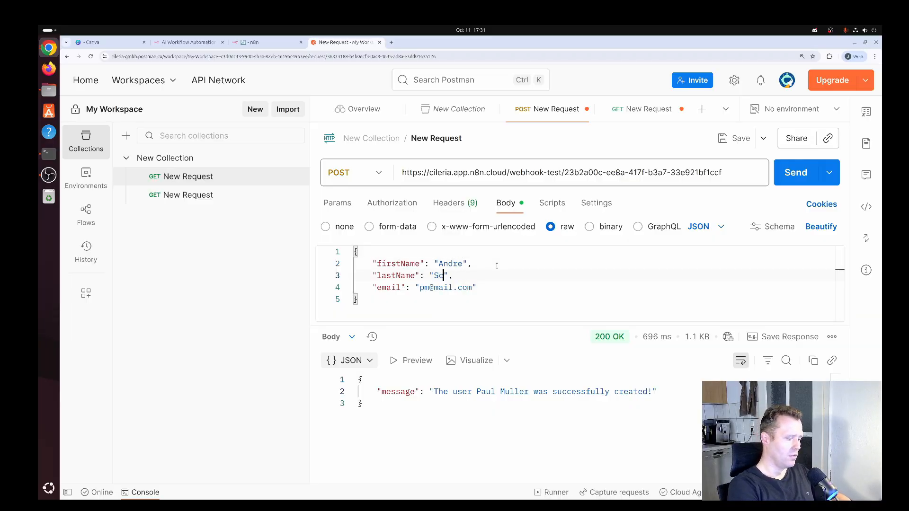
pyautogui.press('Down')
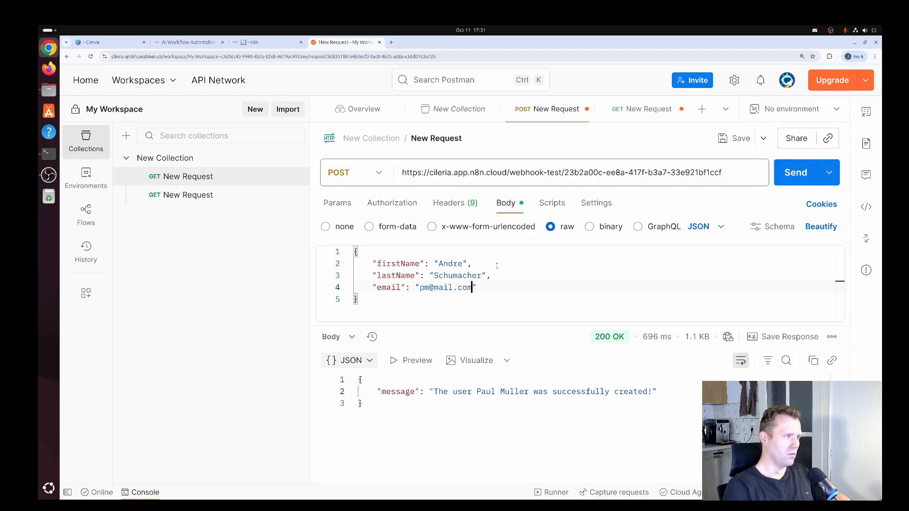
pyautogui.press('Left')
pyautogui.press('Left')
pyautogui.press('Left')
pyautogui.press('Left')
pyautogui.press('Left')
pyautogui.press('BackSpace')
pyautogui.press('BackSpace')
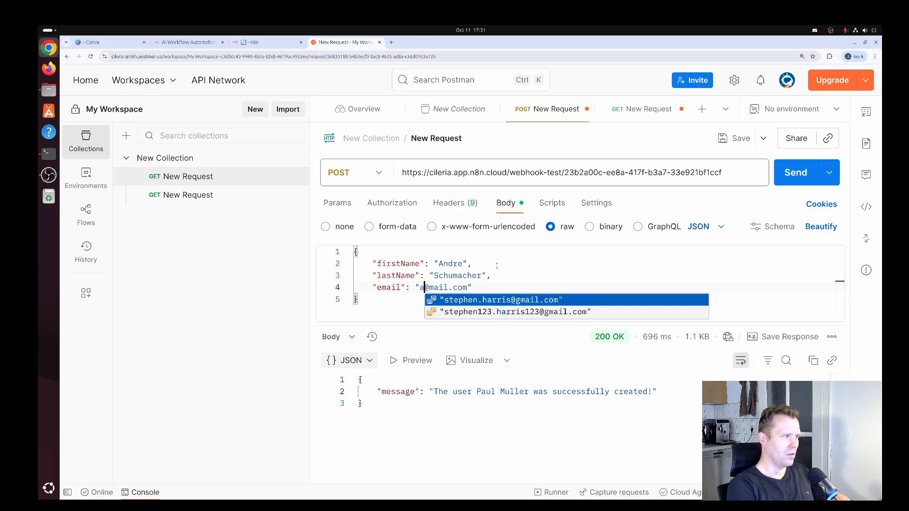
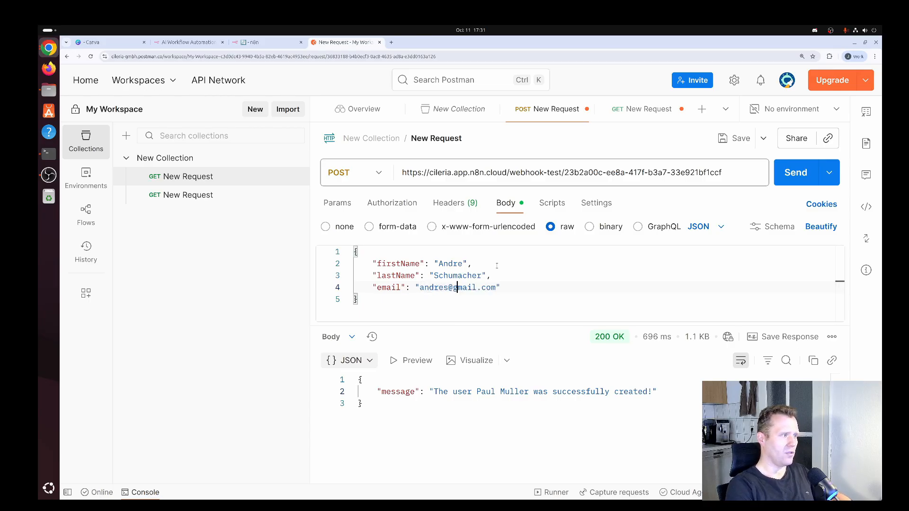
# - Send the POST request and check the 'was successfully created!' response message
pyautogui.click(794, 180)
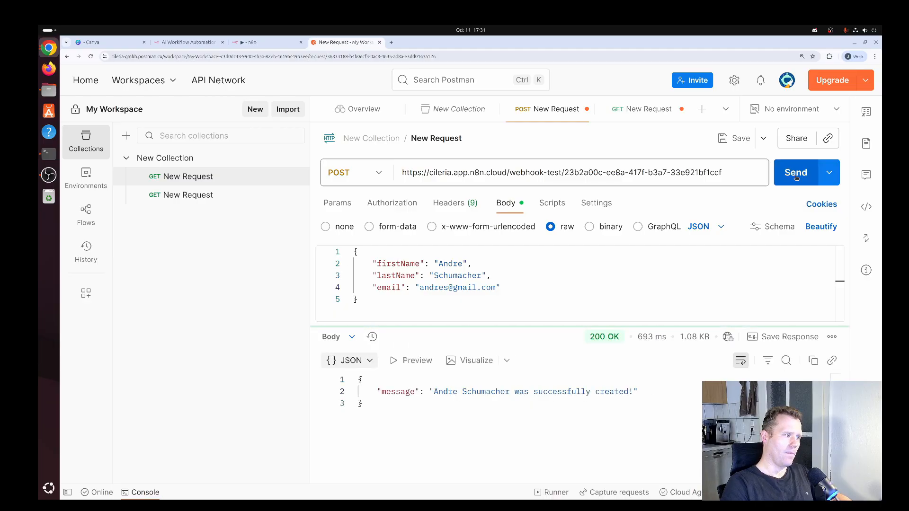
pyautogui.moveTo(434, 392); pyautogui.dragTo(638, 392)
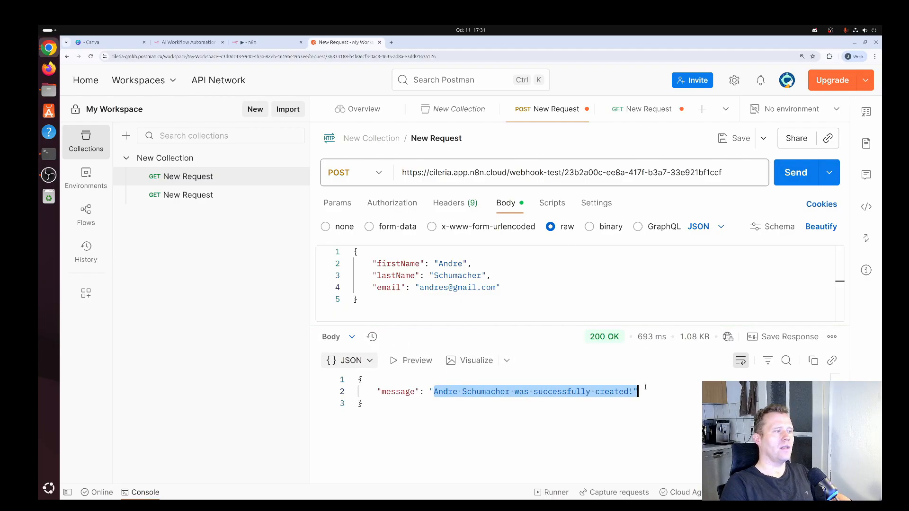
pyautogui.click(270, 45)
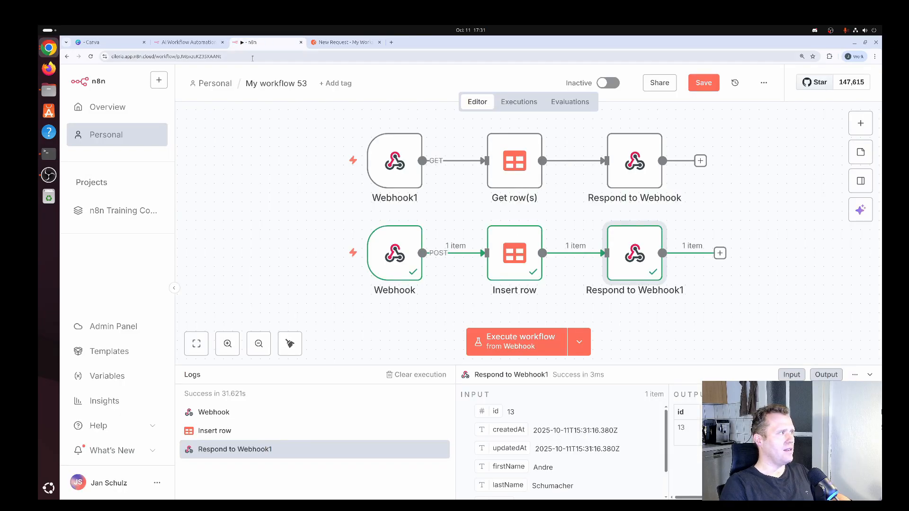
# - Save the workflow on leaving it, then open the Users data table showing the new row 13
pyautogui.click(137, 108)
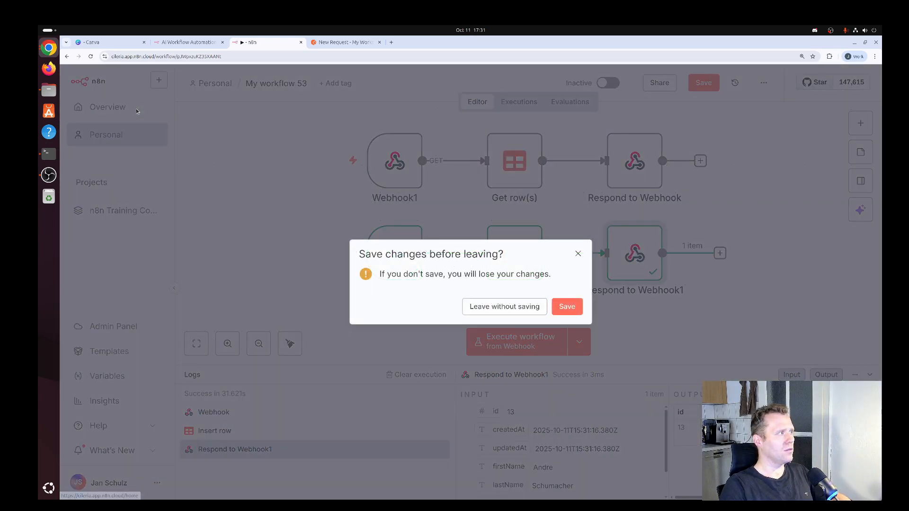
pyautogui.click(567, 306)
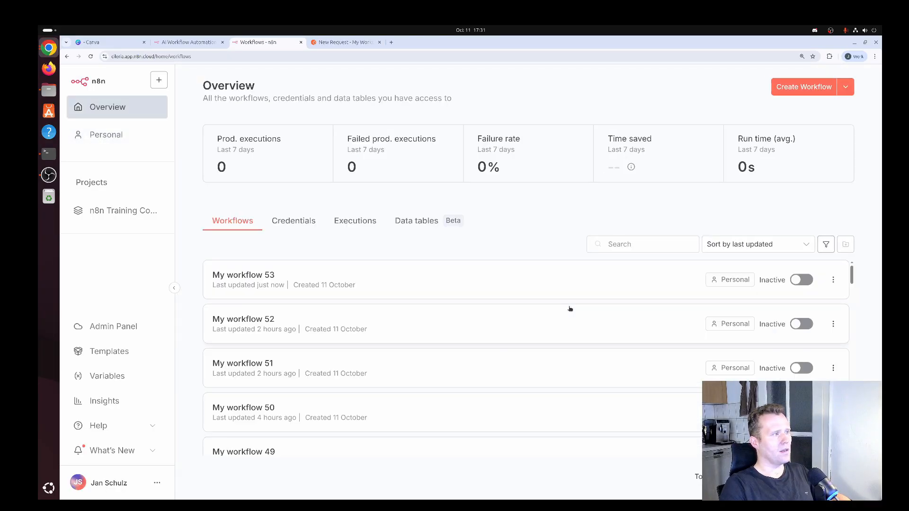
pyautogui.click(422, 223)
pyautogui.click(341, 262)
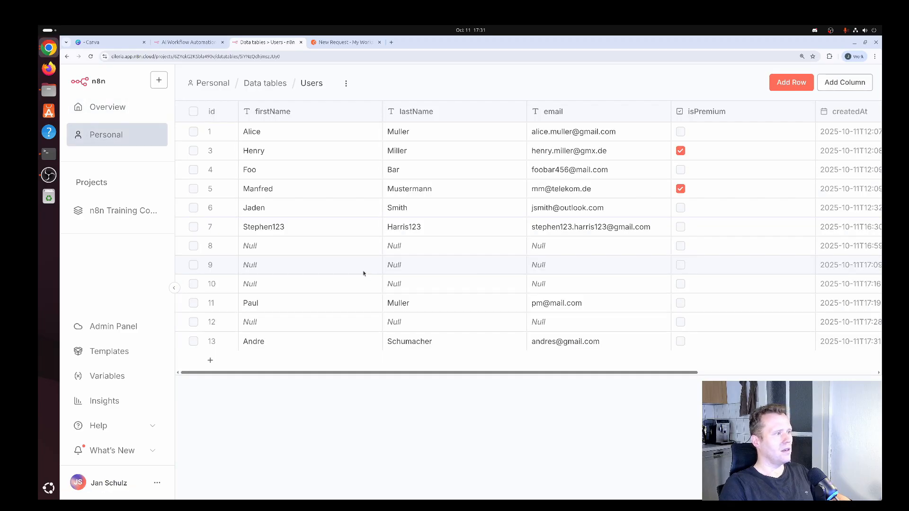